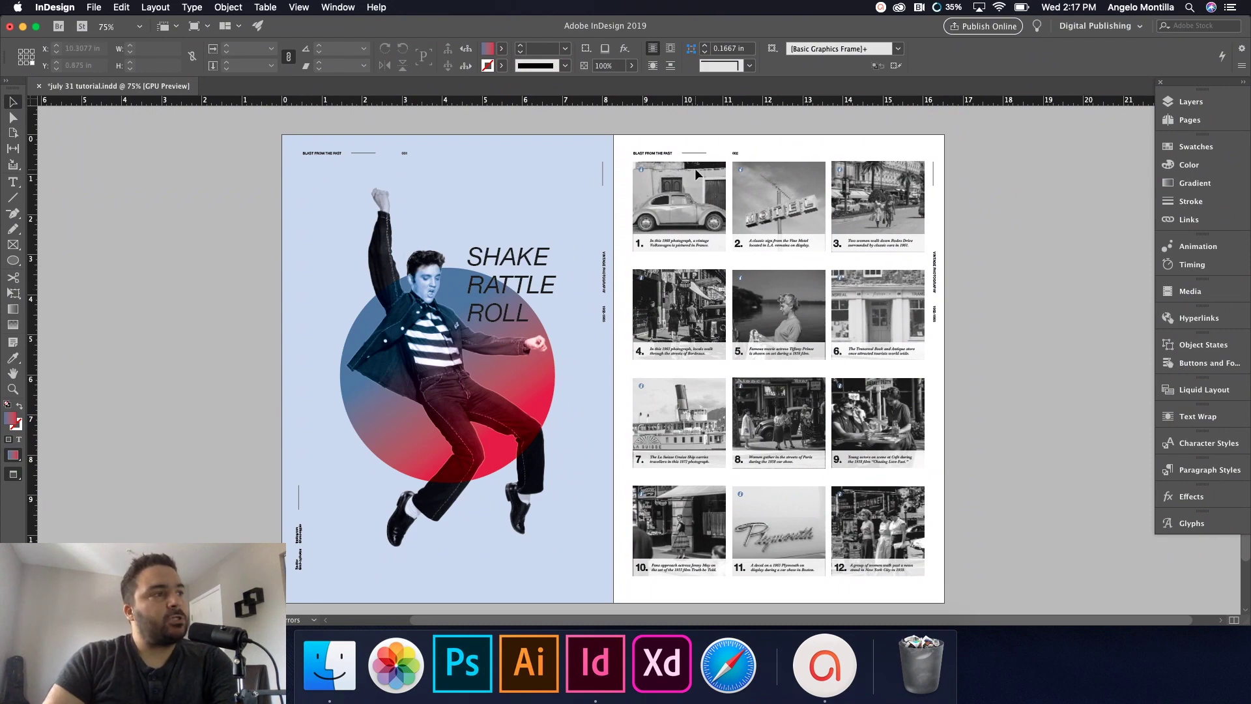
Step: Zoom to 300% on the car photo, select its info icon, and show the Layers list with Button 1–12
scroll(694, 168, "up", 1)
scroll(694, 168, "up", 4)
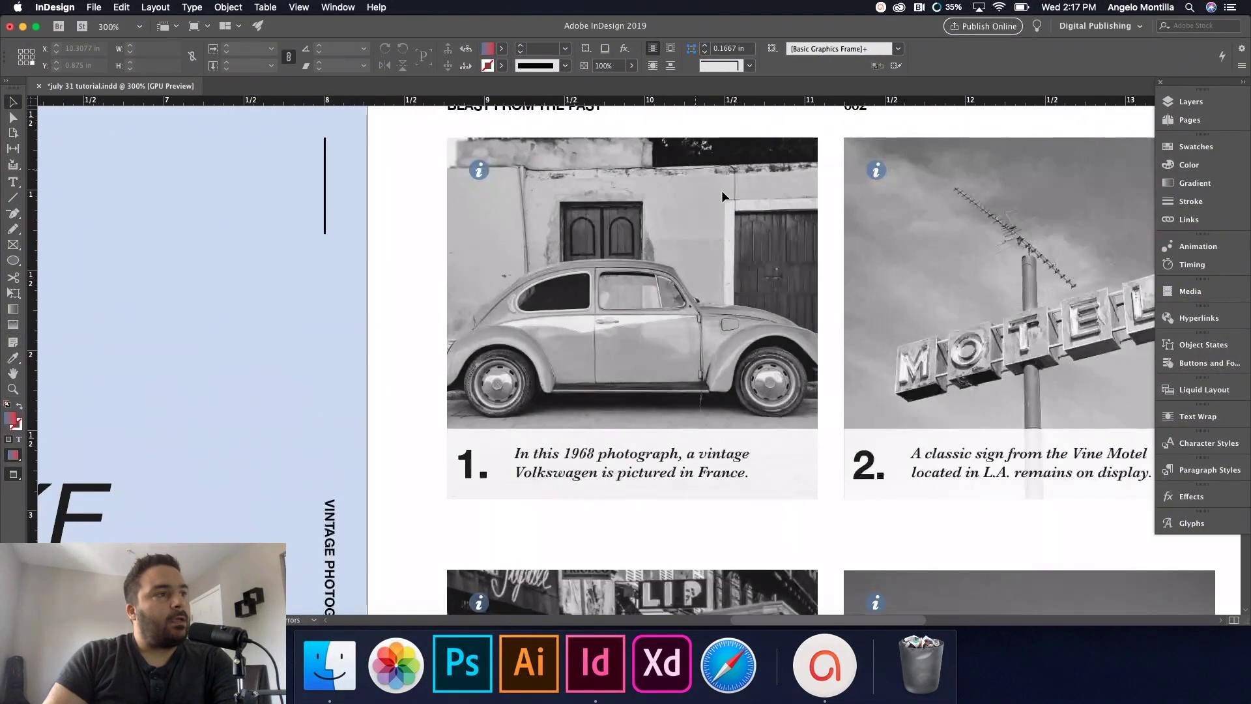
scroll(842, 231, "right", 5)
scroll(842, 231, "up", 1)
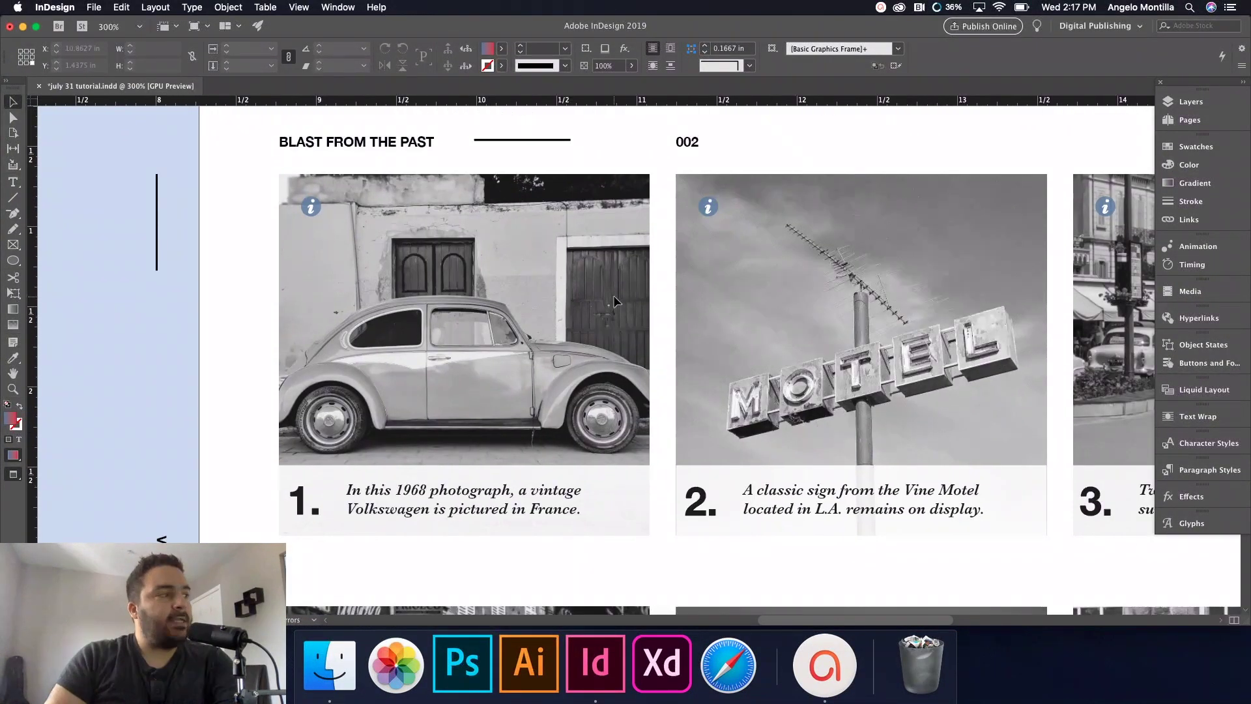
left_click(312, 210)
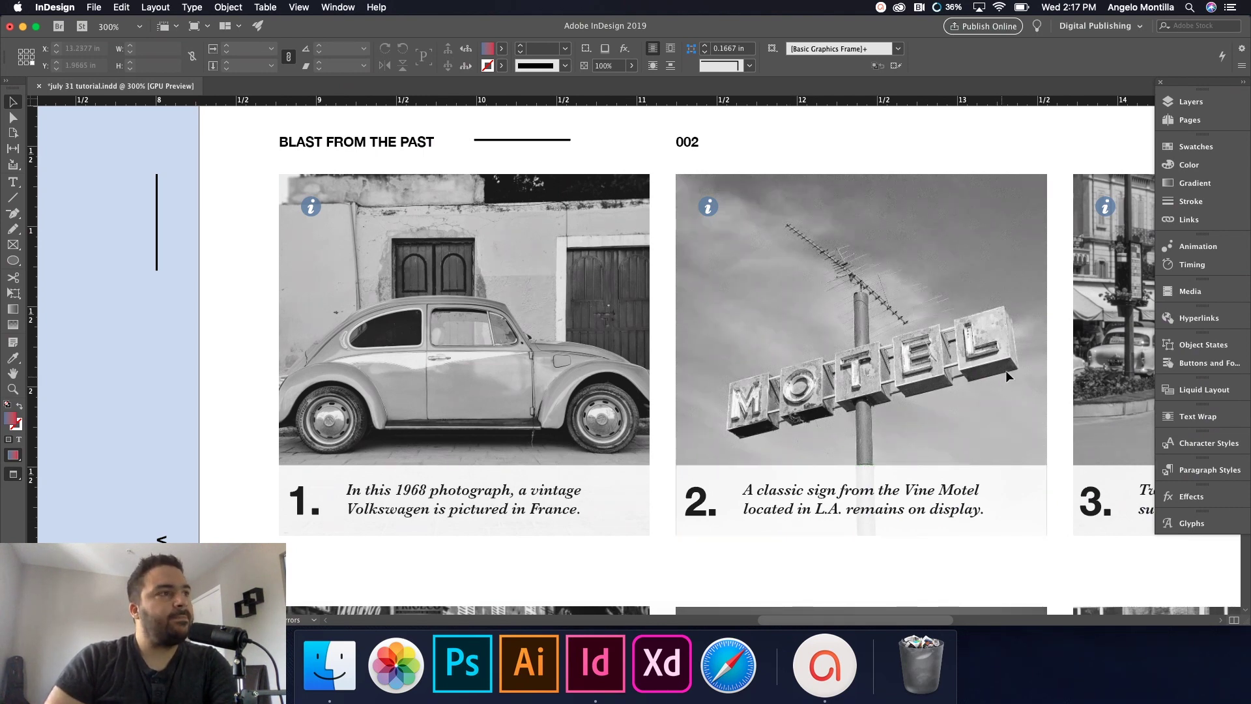
left_click(1191, 102)
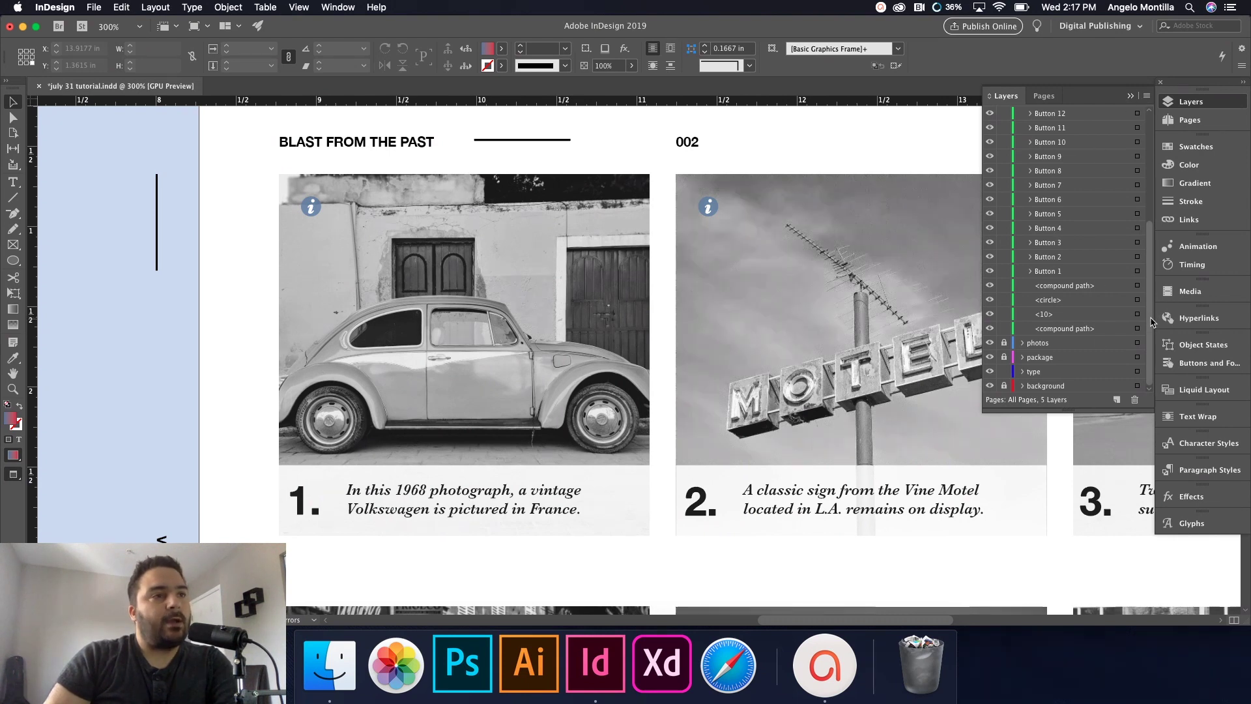
Step: Review the captions layer holding Caption 1–12, then bring up the workspace switcher list
left_click_drag(1153, 319, 1151, 207)
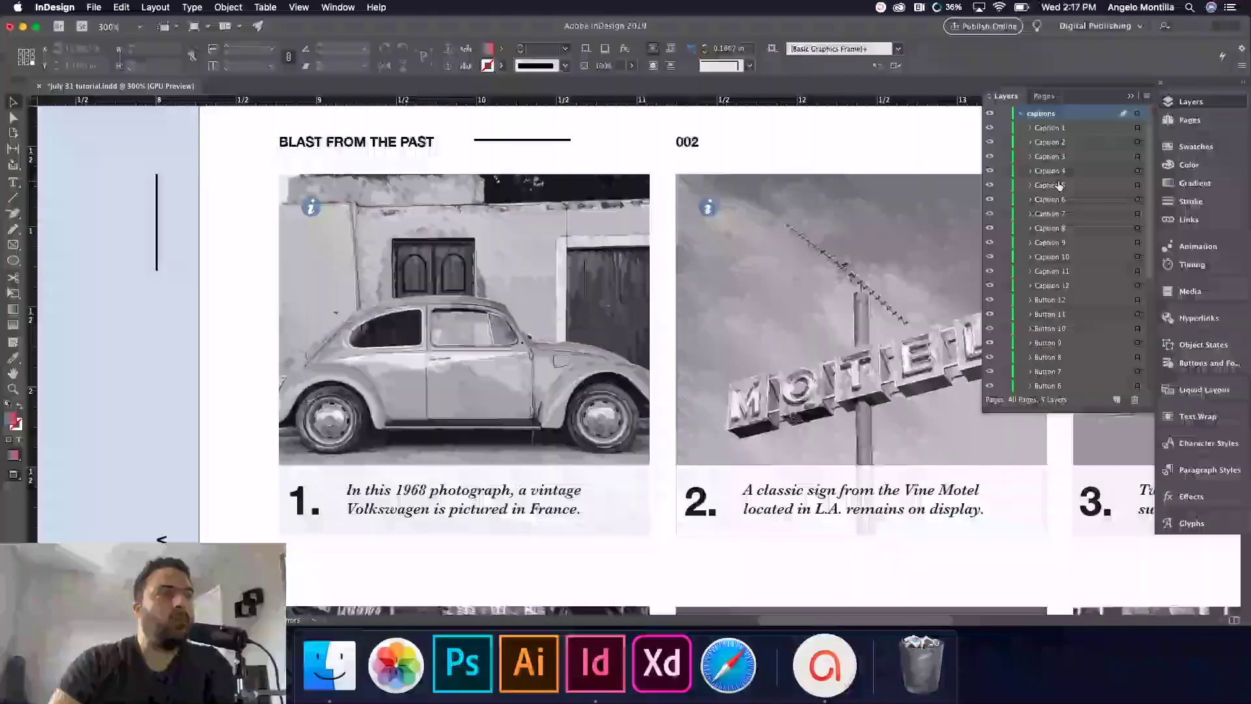
left_click(1110, 27)
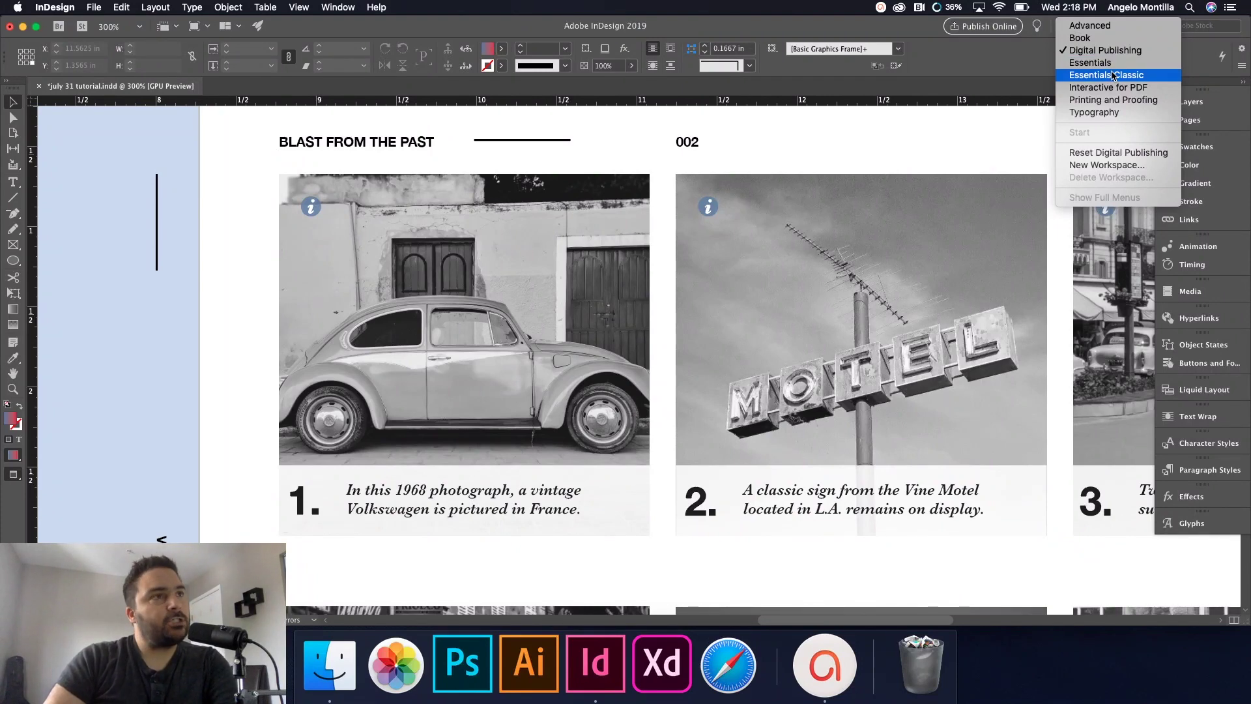
Step: Keep Digital Publishing as the active workspace and dismiss the workspace list
left_click(1068, 49)
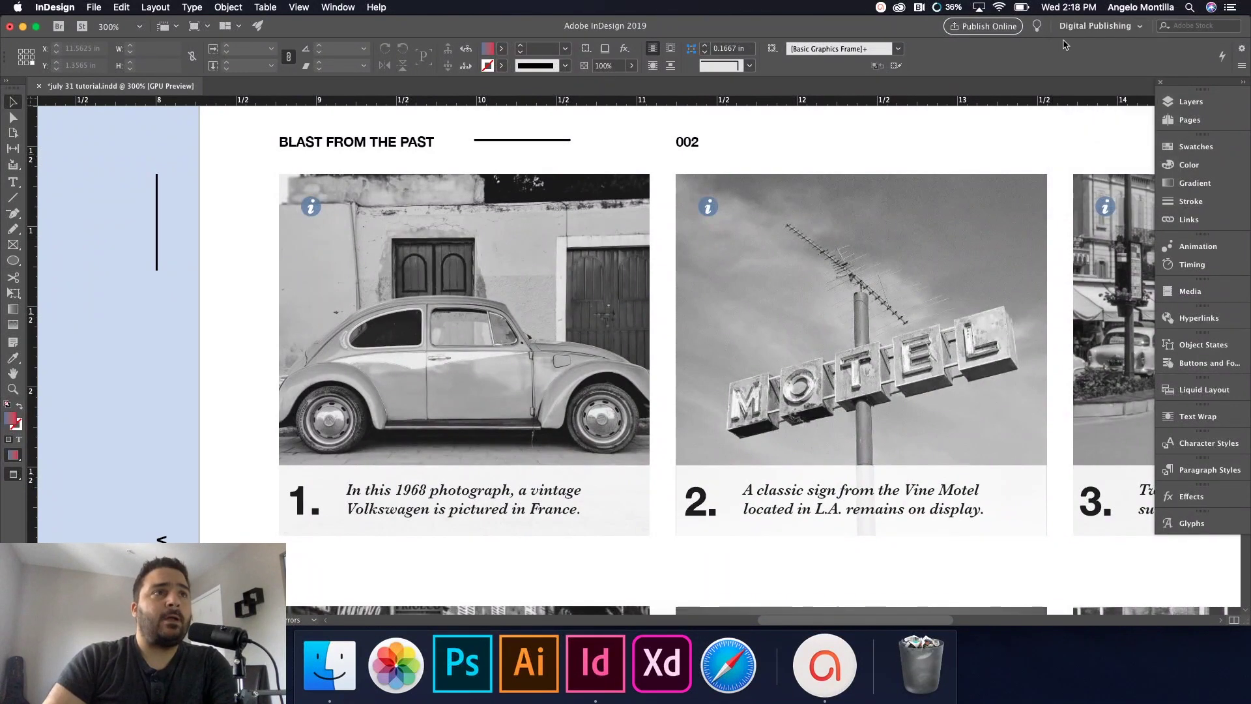
left_click(1135, 29)
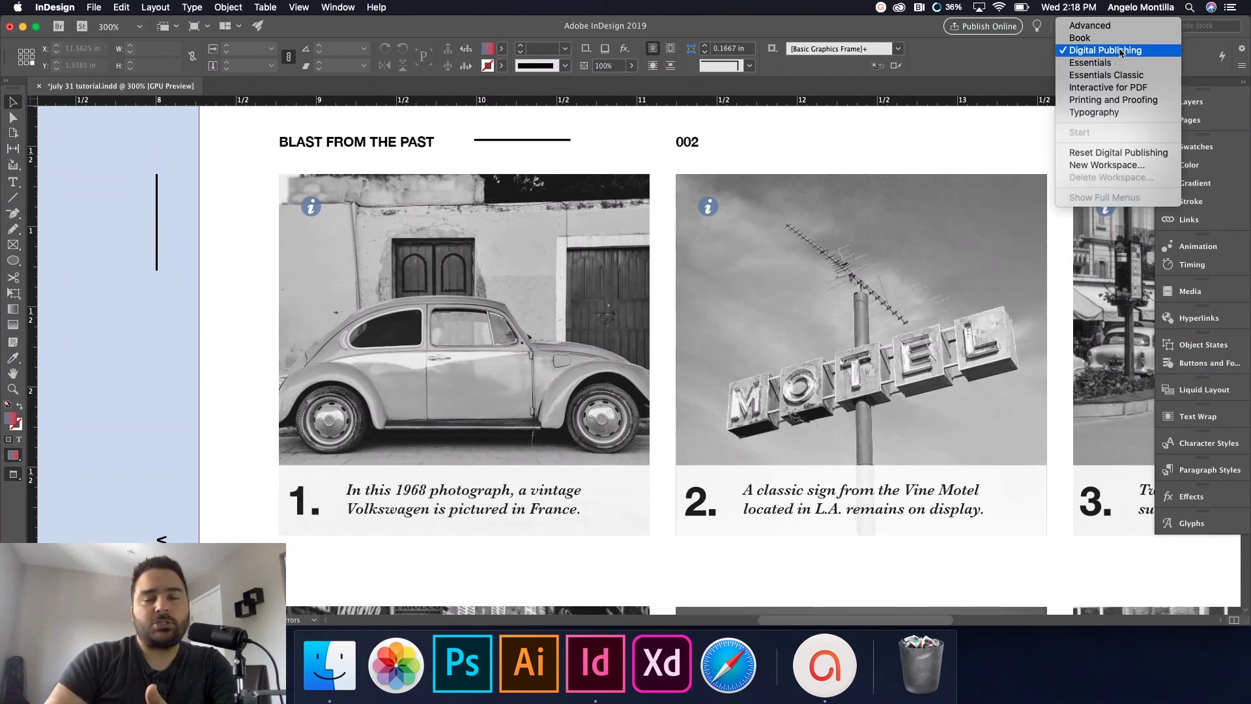
left_click(1120, 52)
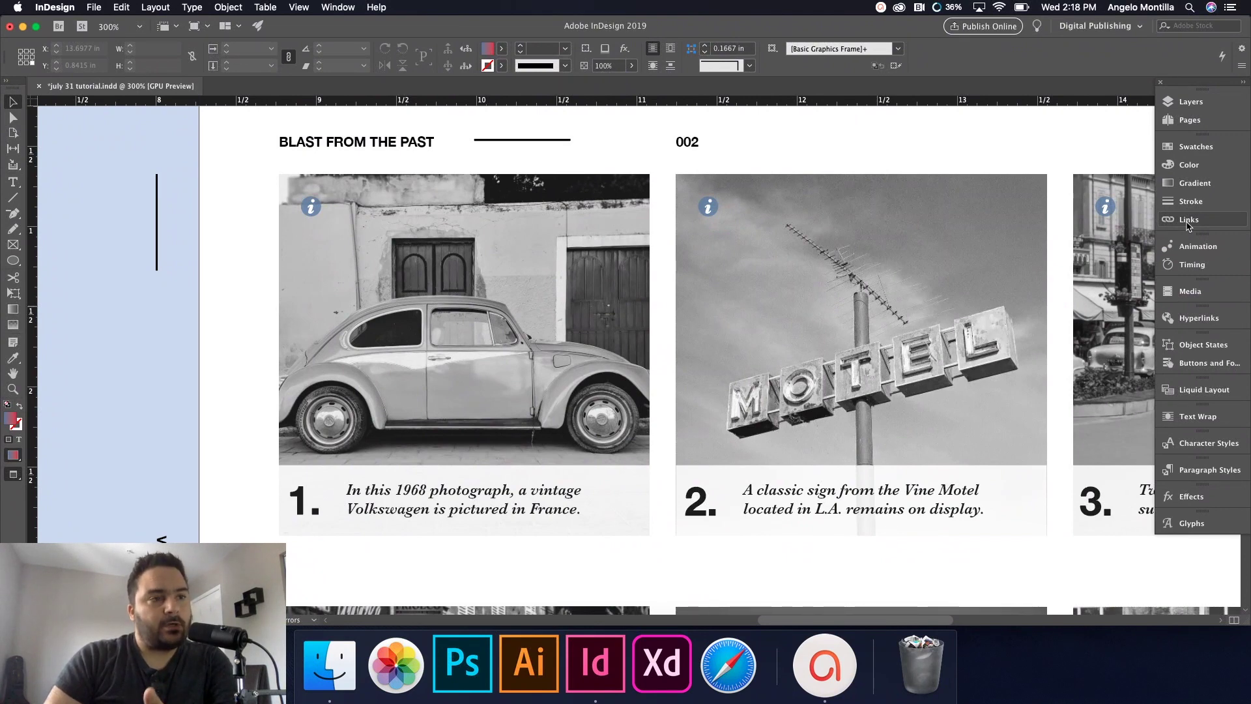
Step: Inspect Button 3's Normal, Rollover and Click appearances in Buttons and Forms, then zoom out
left_click(310, 204)
left_click(708, 206)
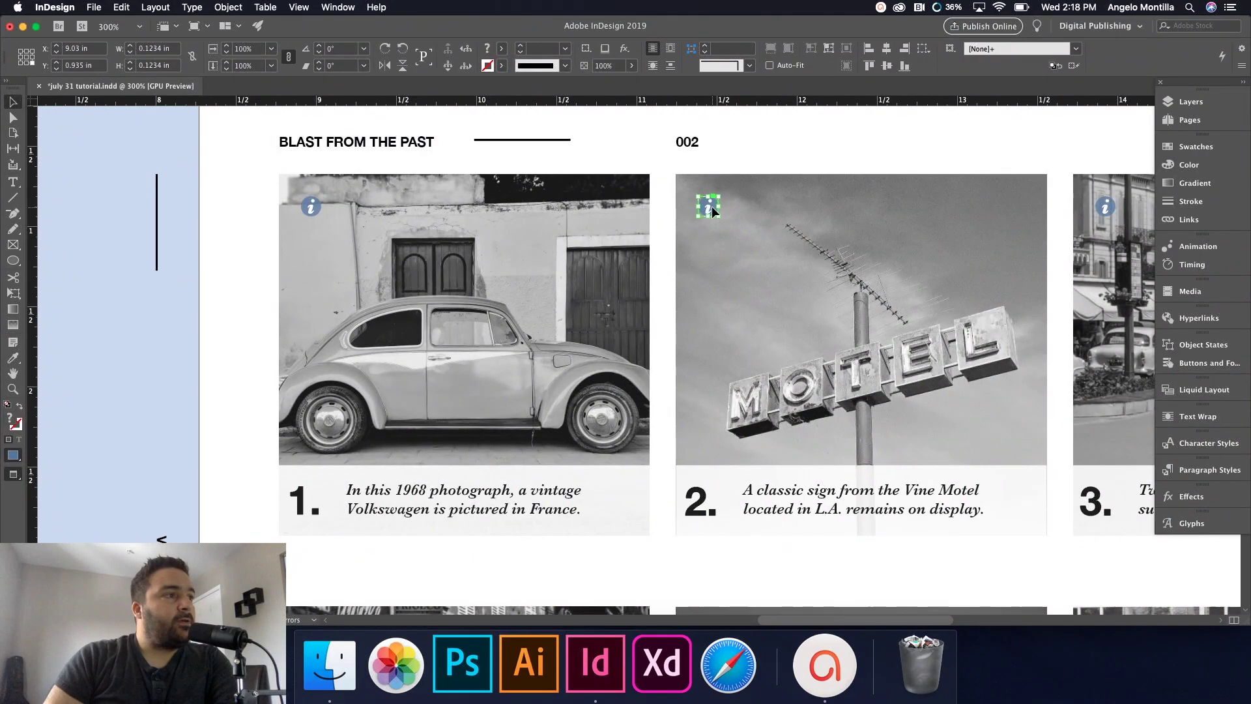
left_click(1106, 209)
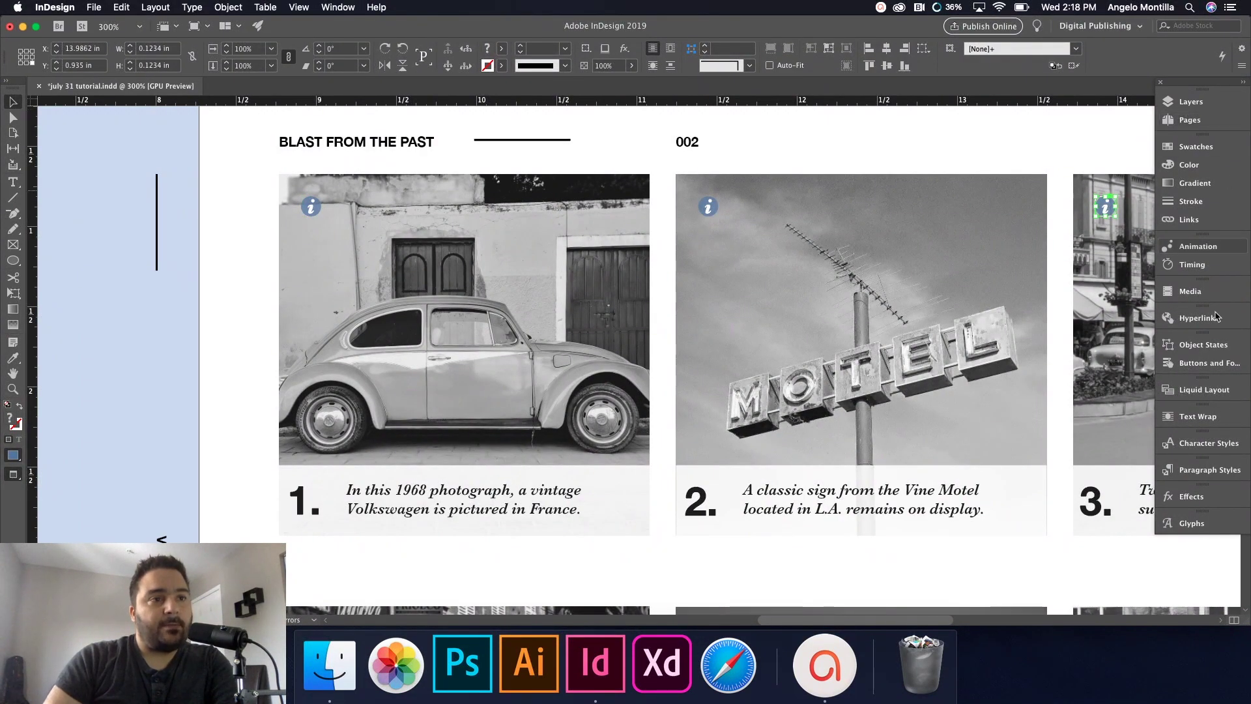
left_click(1206, 363)
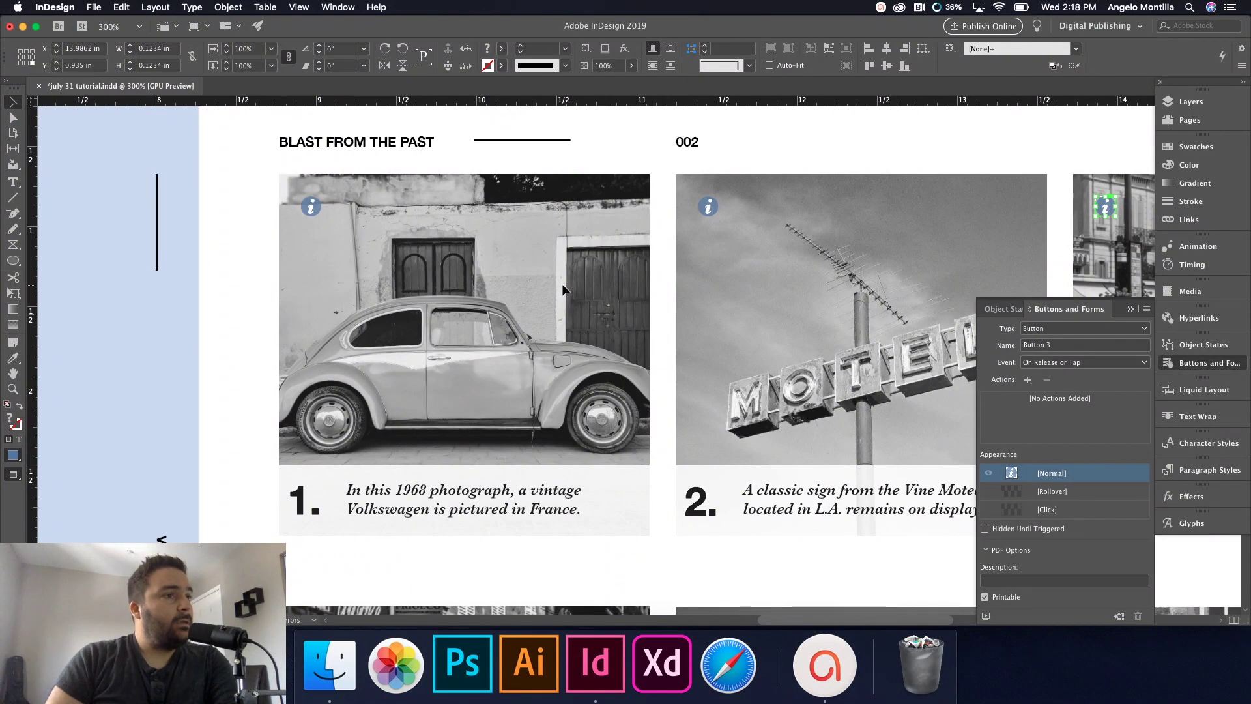
left_click(271, 373)
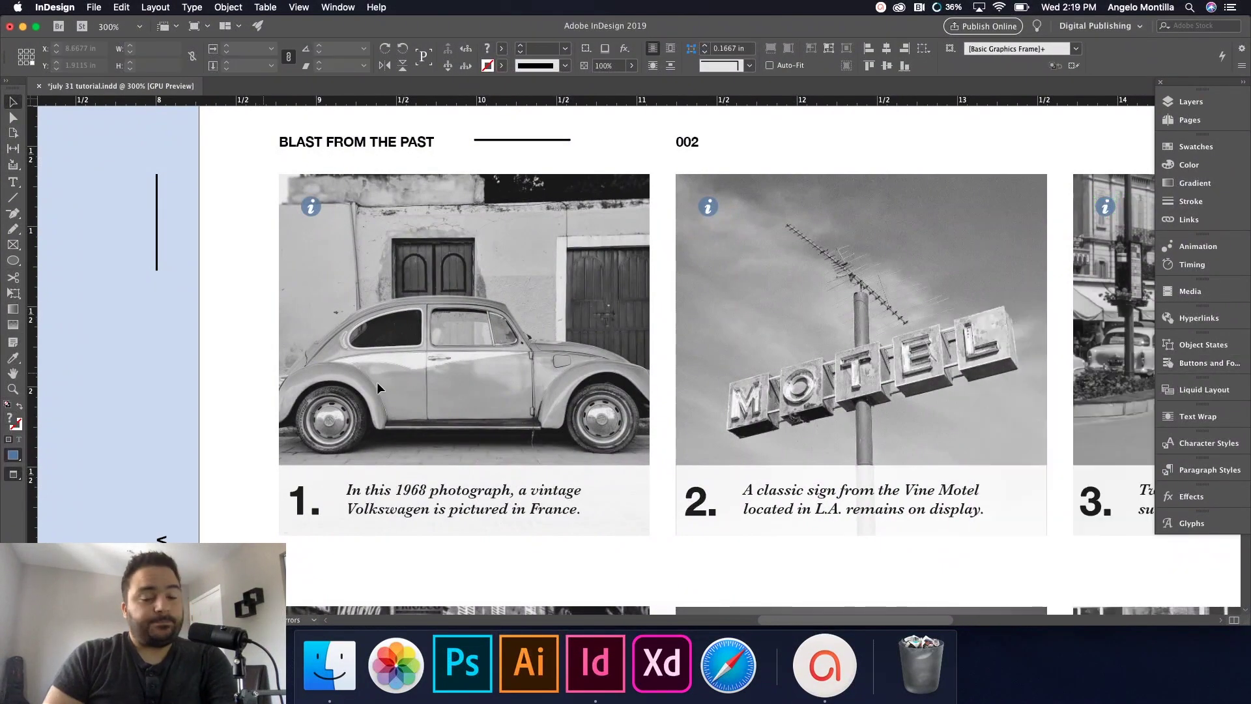
key("super+minus")
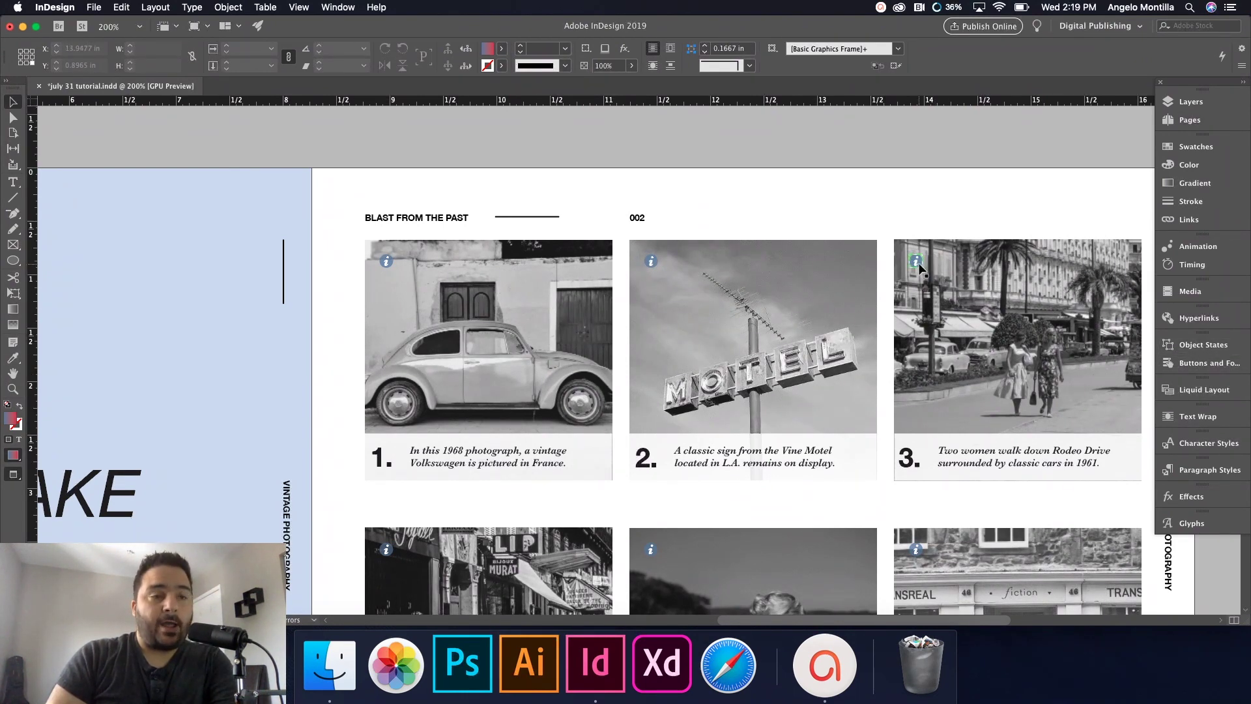
Step: Select caption boxes 1 through 6 across the first two photo rows
left_click(559, 458)
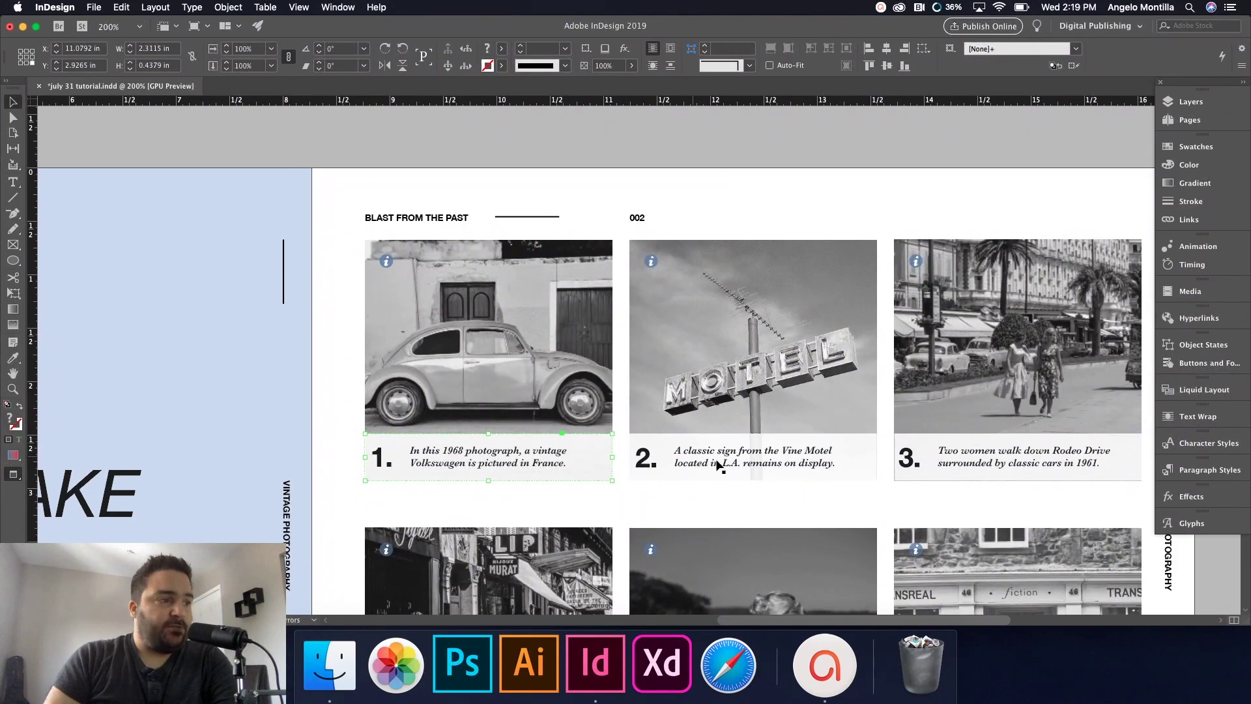
left_click(736, 465, "shift")
left_click(928, 458, "shift")
scroll(933, 471, "down", 5)
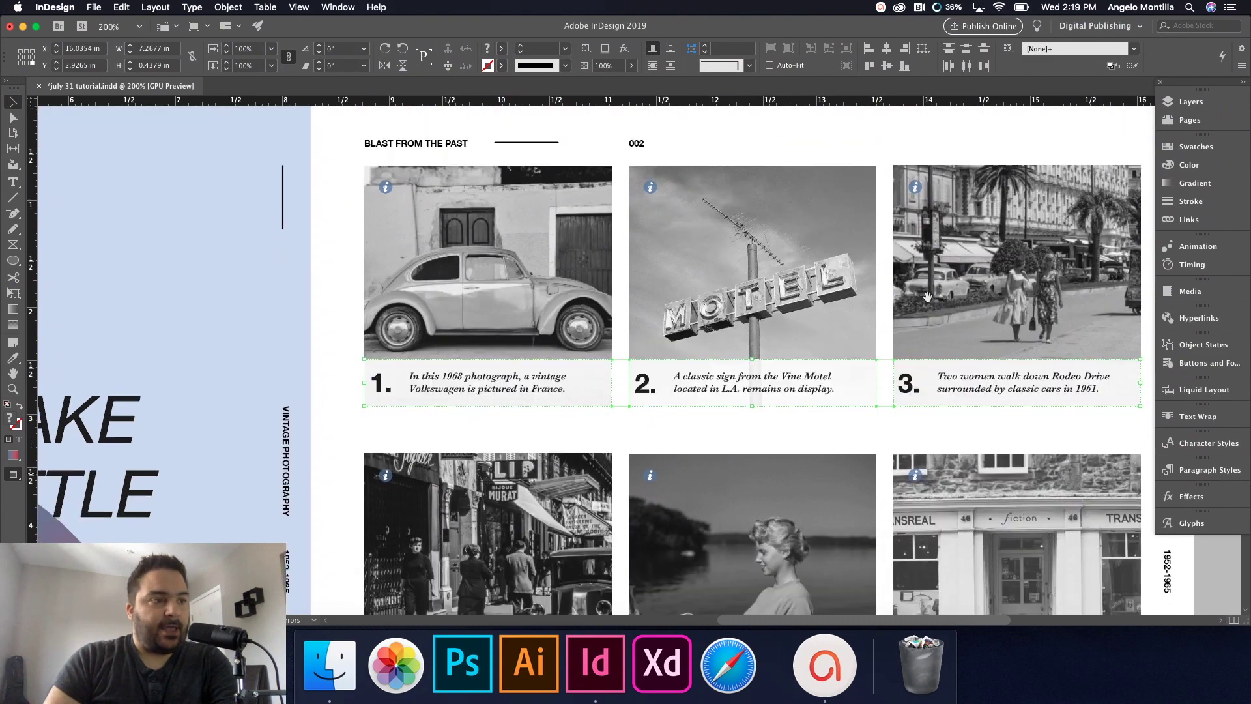
scroll(756, 357, "up", 2)
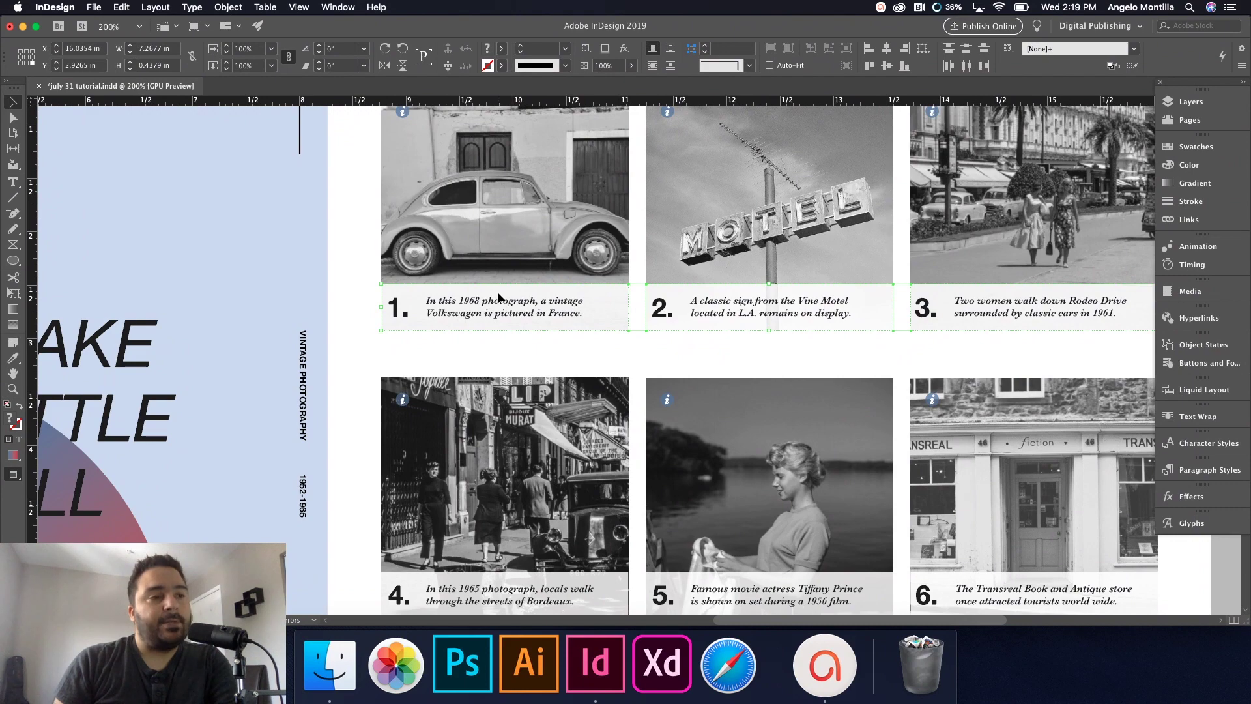
left_click_drag(730, 419, 719, 279)
left_click(580, 435, "shift")
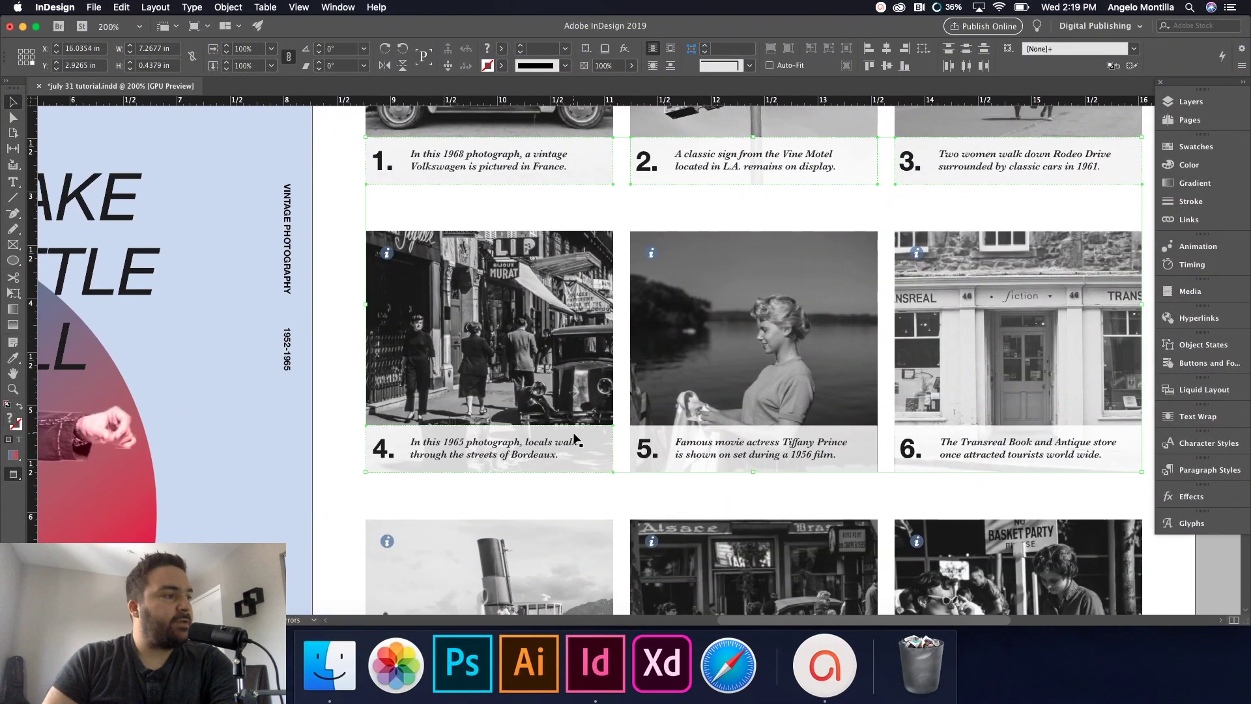
left_click(670, 451, "shift")
left_click(898, 454, "shift")
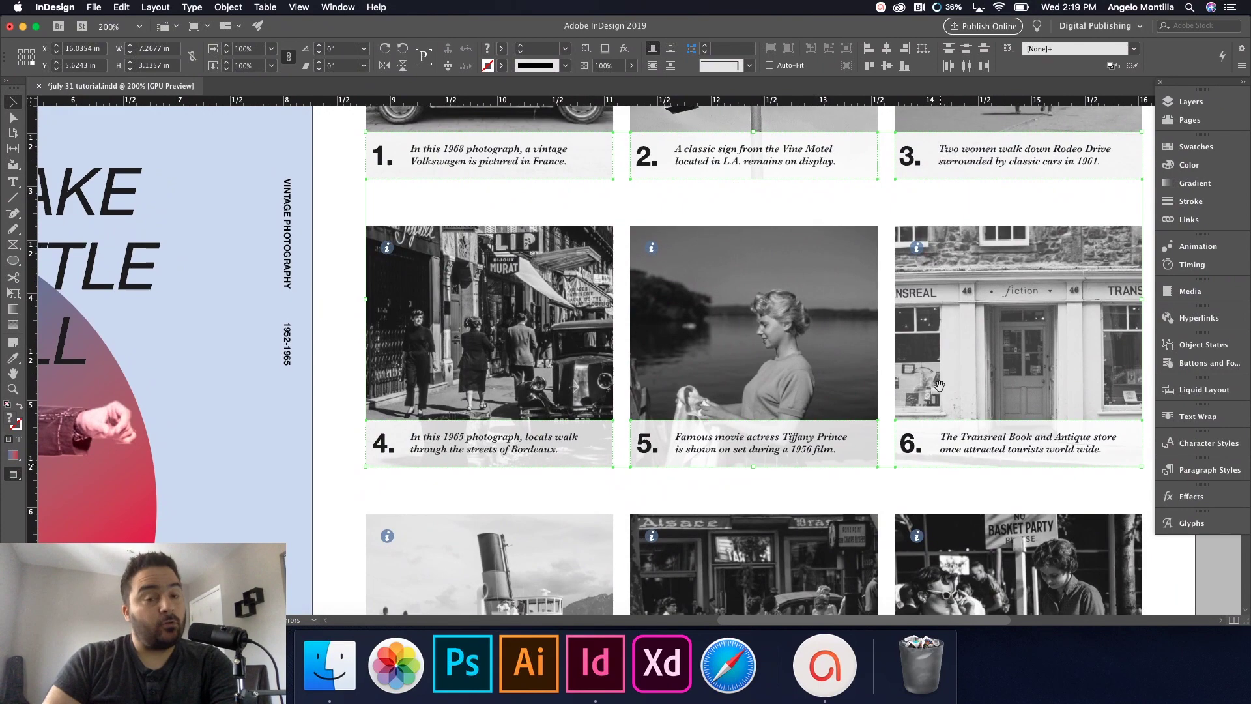
Step: Add caption boxes 7 through 12 from the lower rows to the selection
scroll(751, 404, "down", 5)
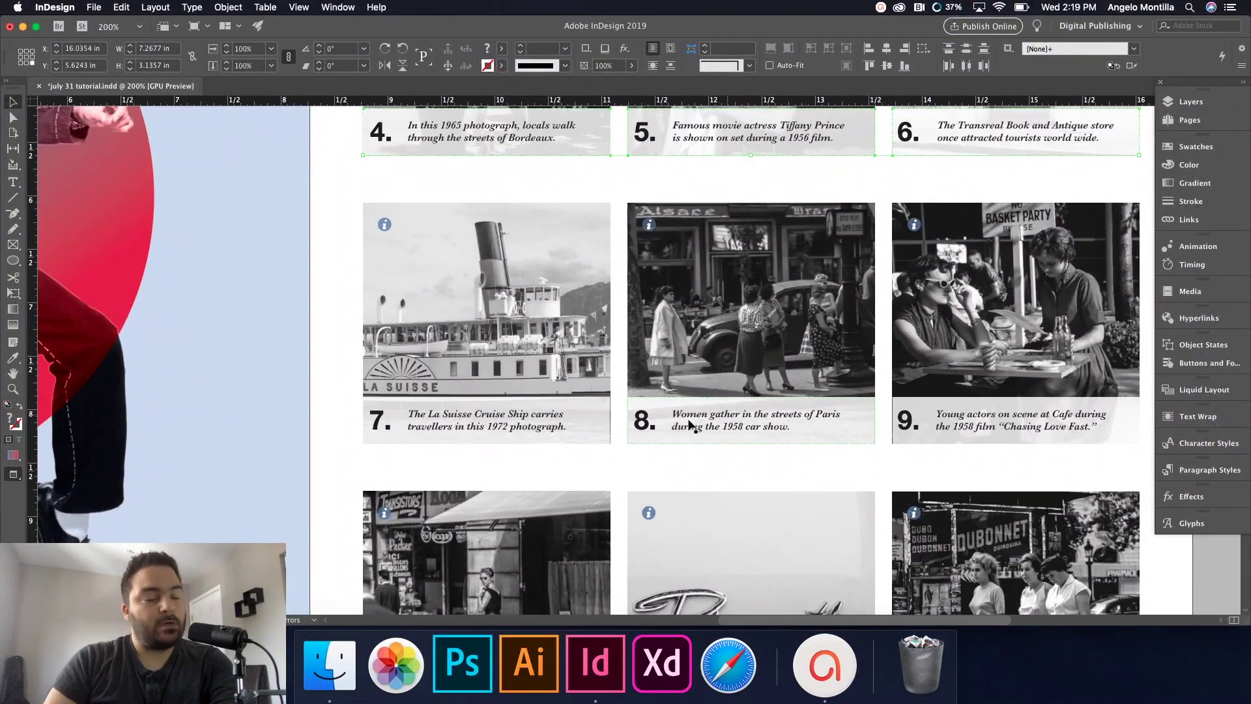
left_click(574, 426, "shift")
left_click(700, 426, "shift")
left_click(918, 428, "shift")
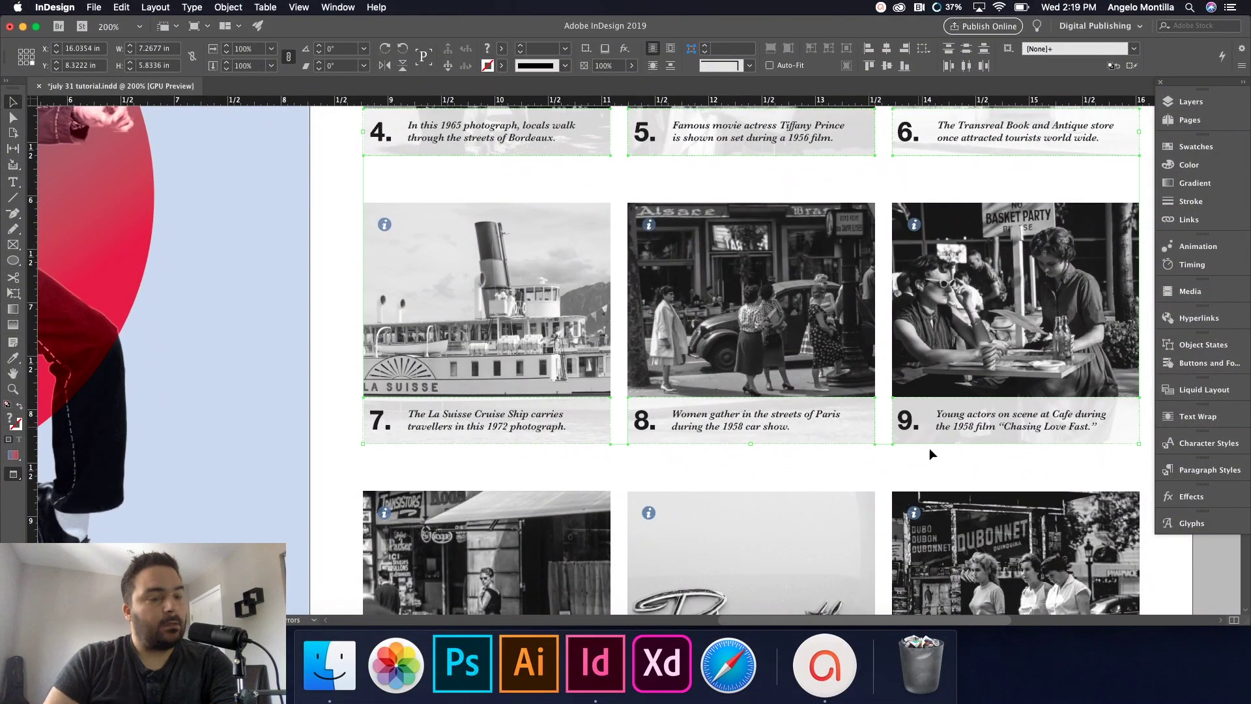
scroll(952, 464, "down", 3)
left_click(614, 544, "shift")
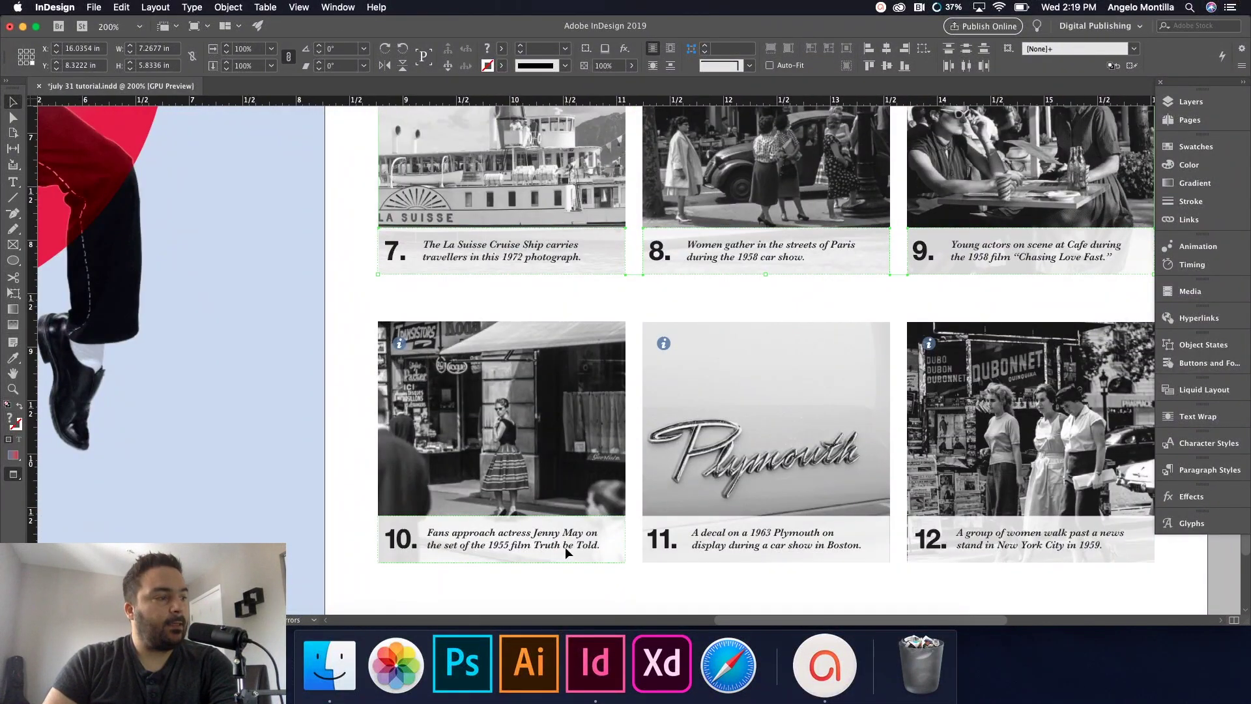
left_click(689, 534, "shift")
left_click(943, 540, "shift")
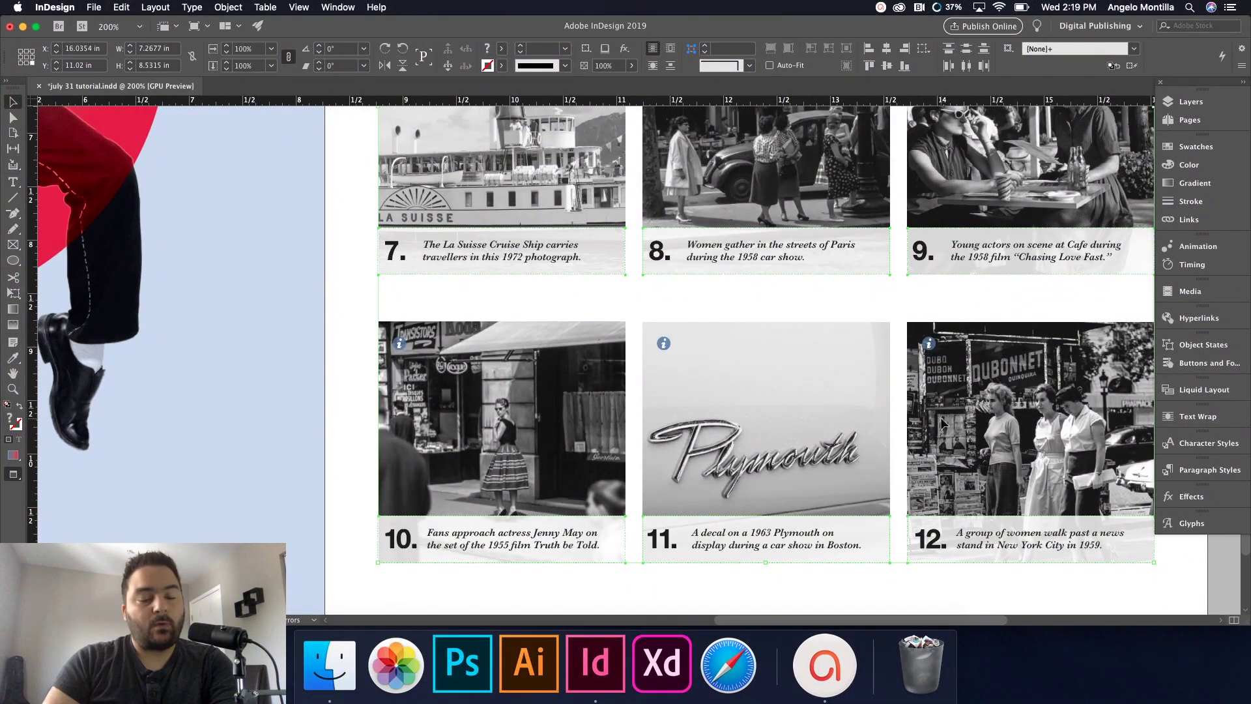
scroll(940, 418, "down", 1)
scroll(932, 210, "up", 4)
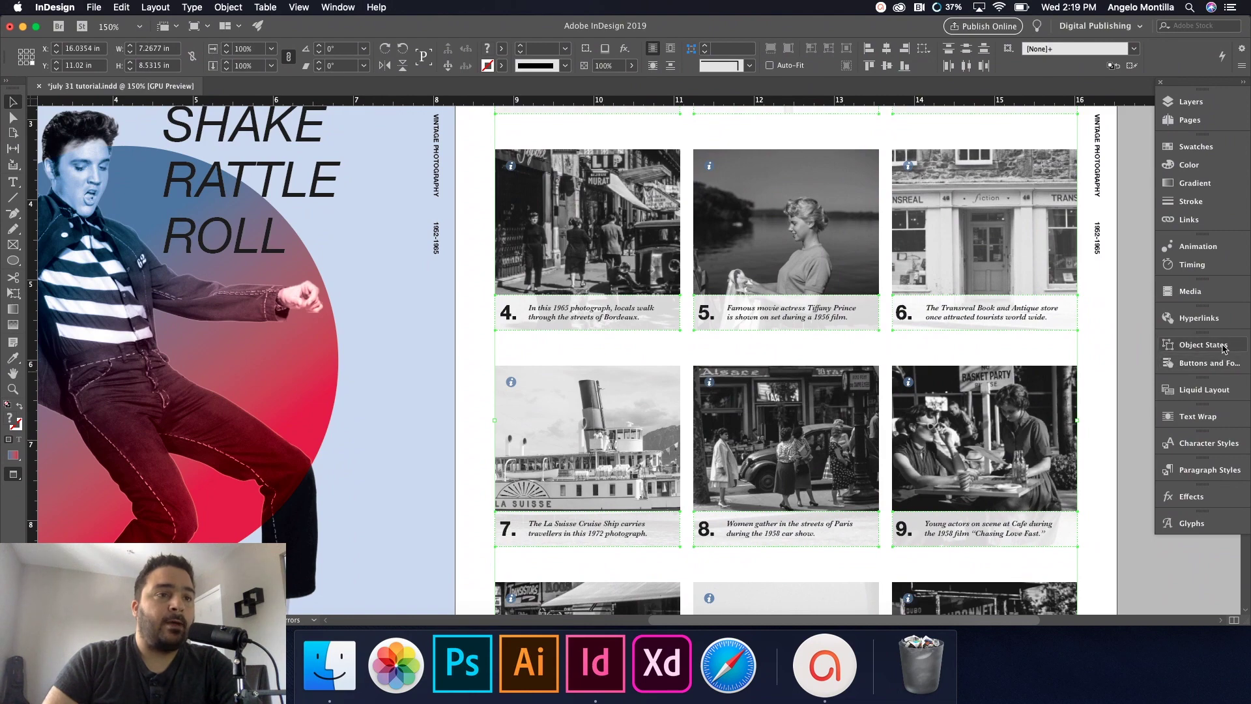
Step: Convert the selected captions into the multi-state object Multi-state 2 in Object States
left_click(1221, 352)
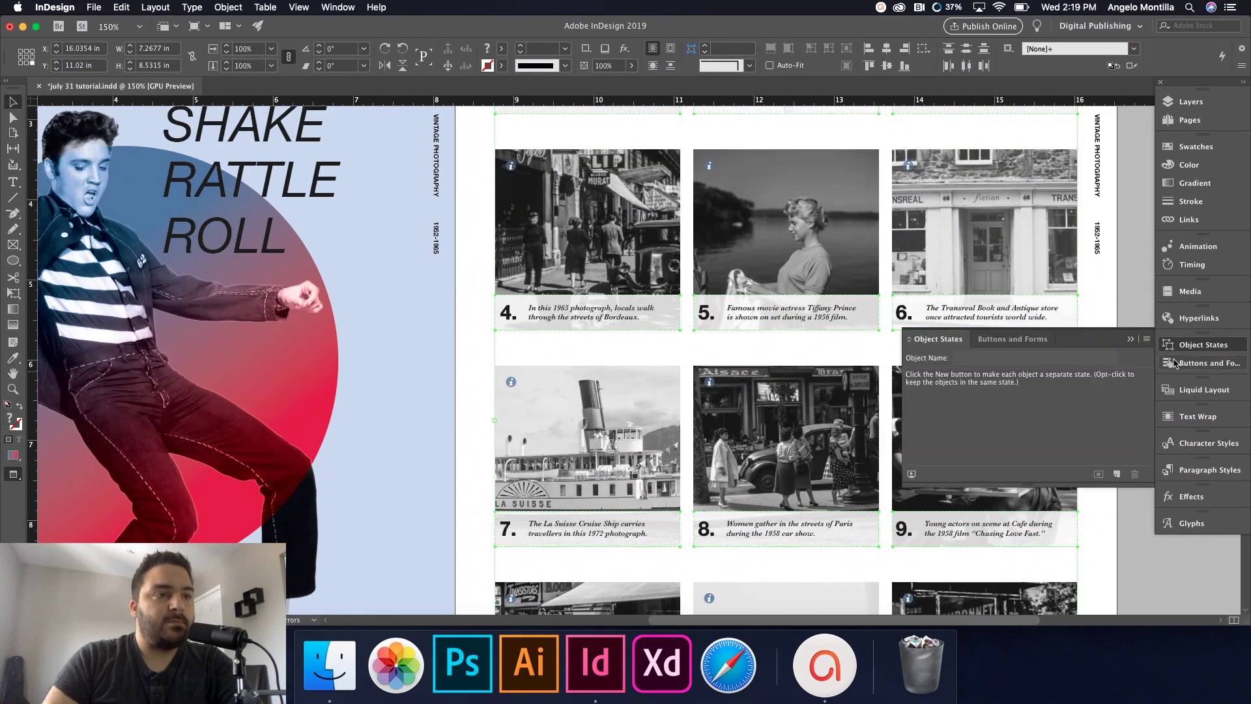
left_click(1116, 475)
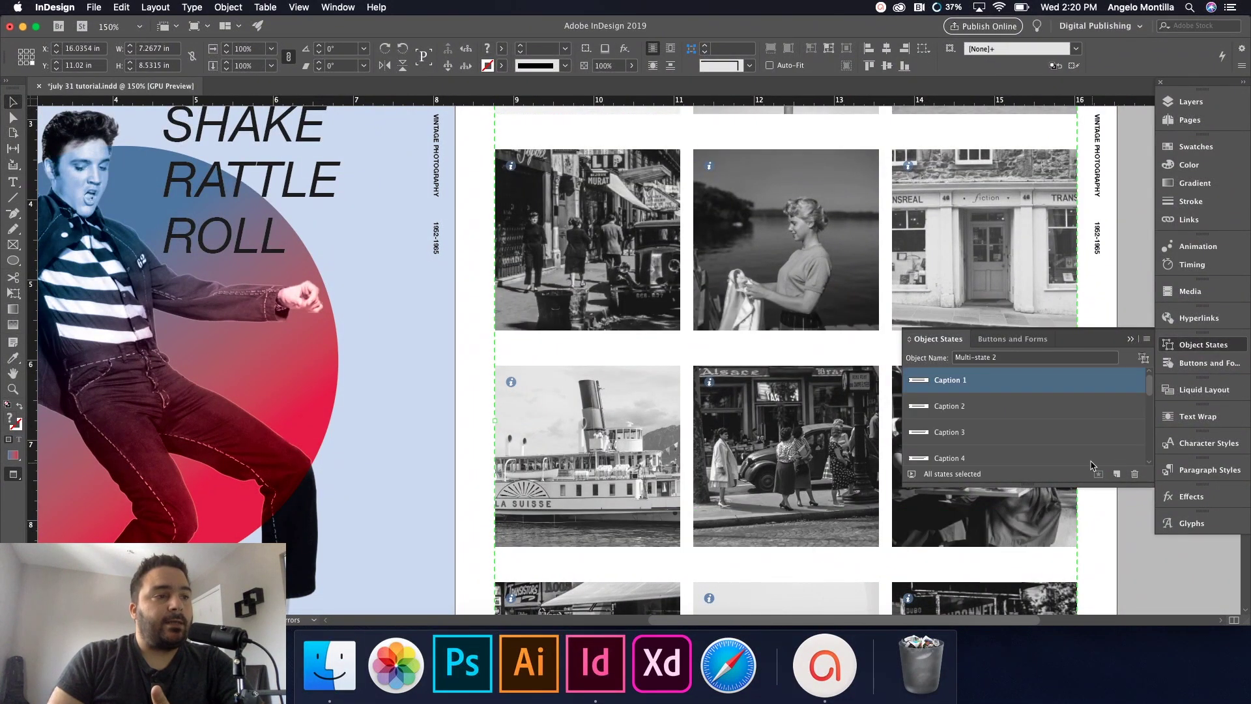
mouse_move(1150, 393)
left_mouse_down()
mouse_move(1152, 451)
mouse_move(1153, 394)
left_mouse_up()
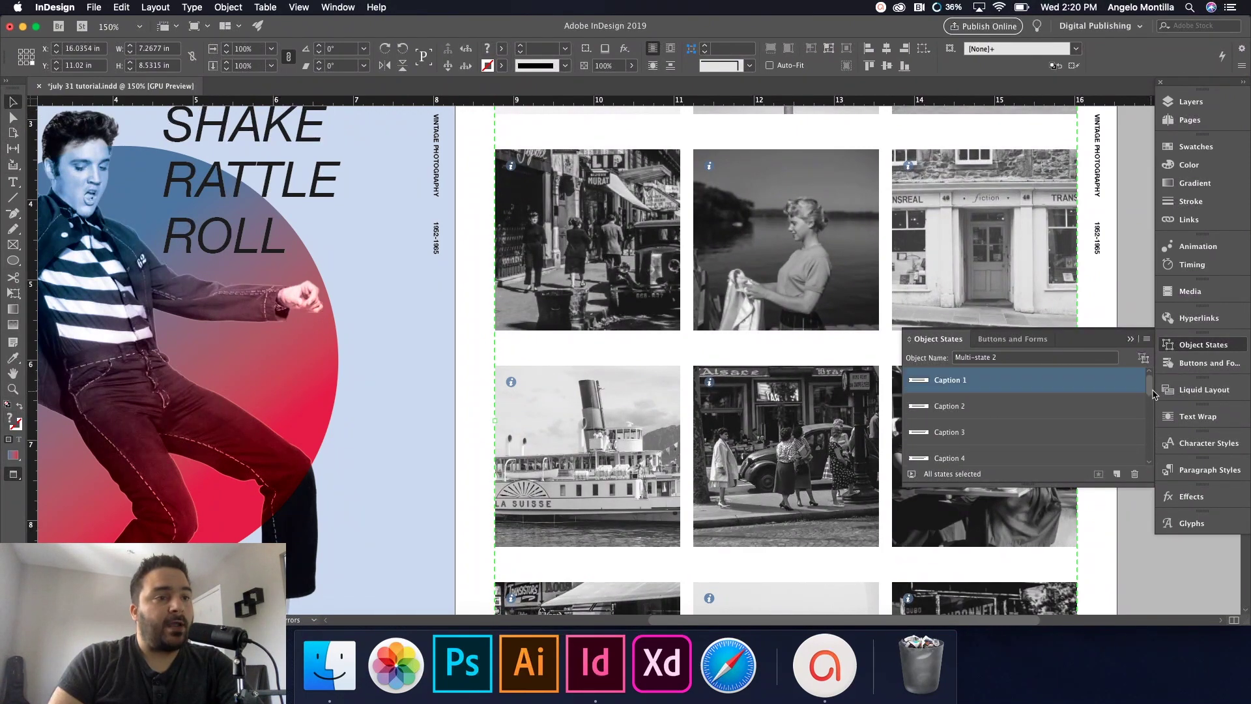
Step: Preview the Caption 2 and Caption 3 states, then return to Caption 1
scroll(650, 377, "up", 4)
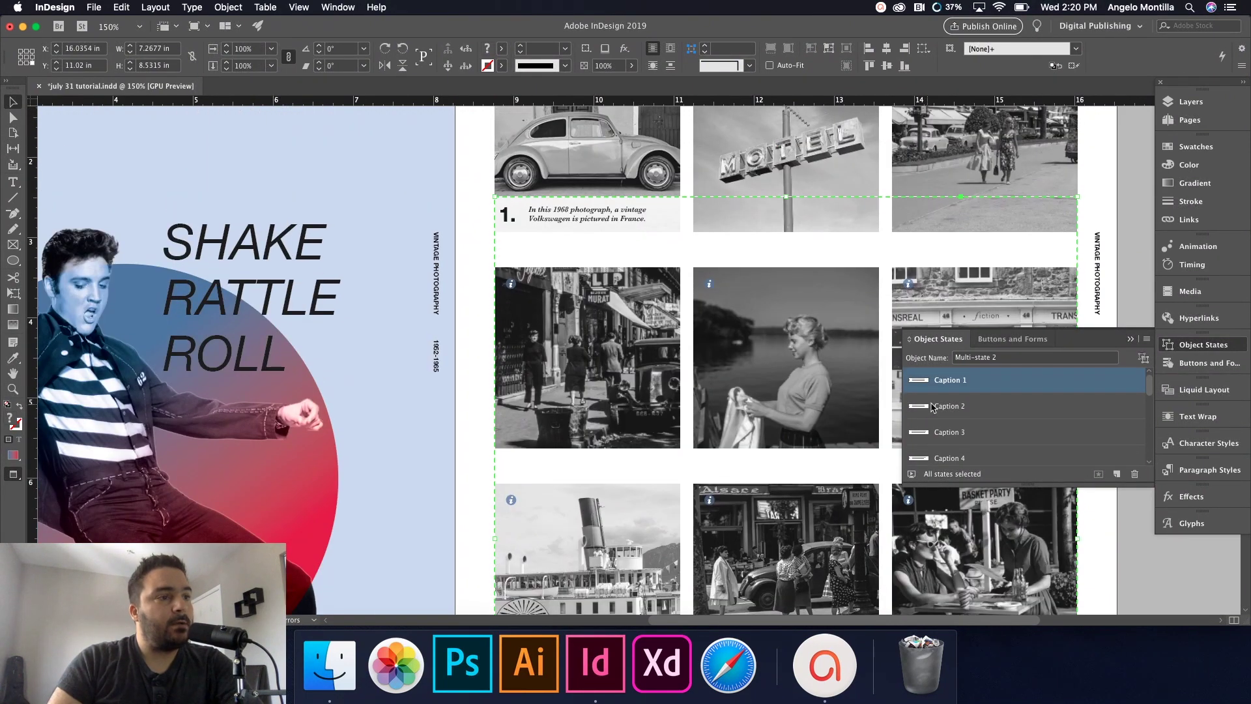
left_click(933, 405)
left_click(950, 427)
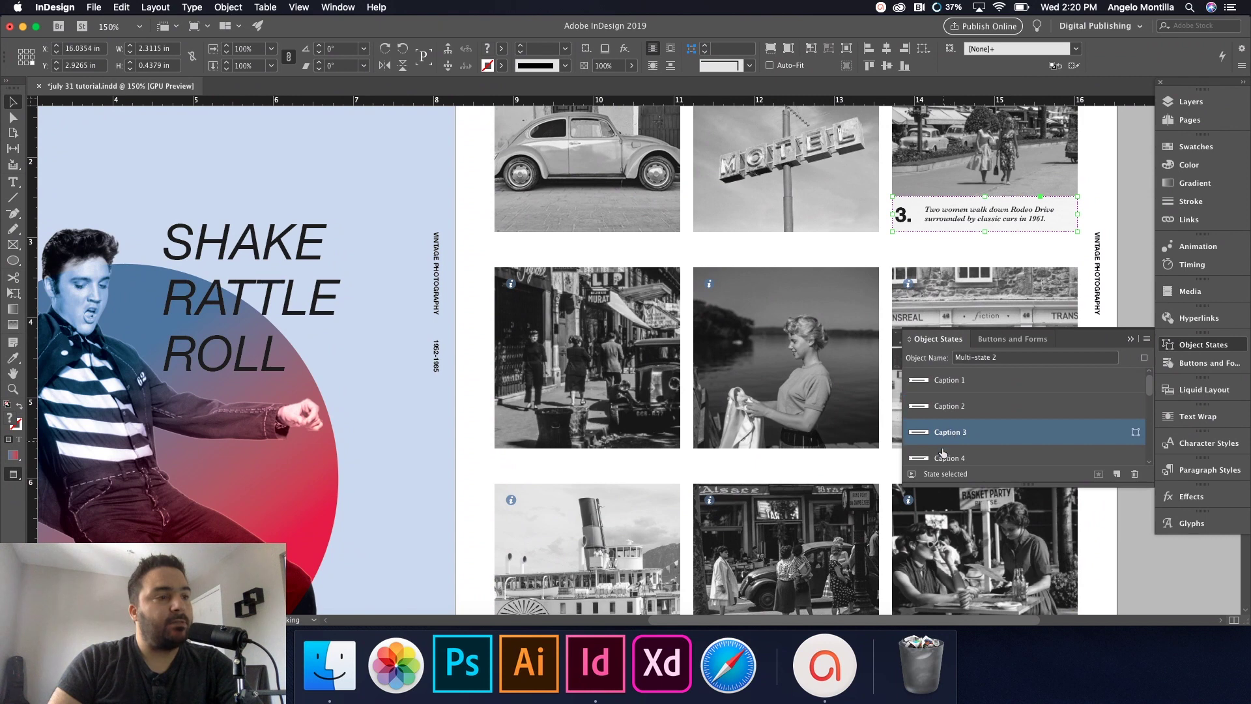
left_click(966, 382)
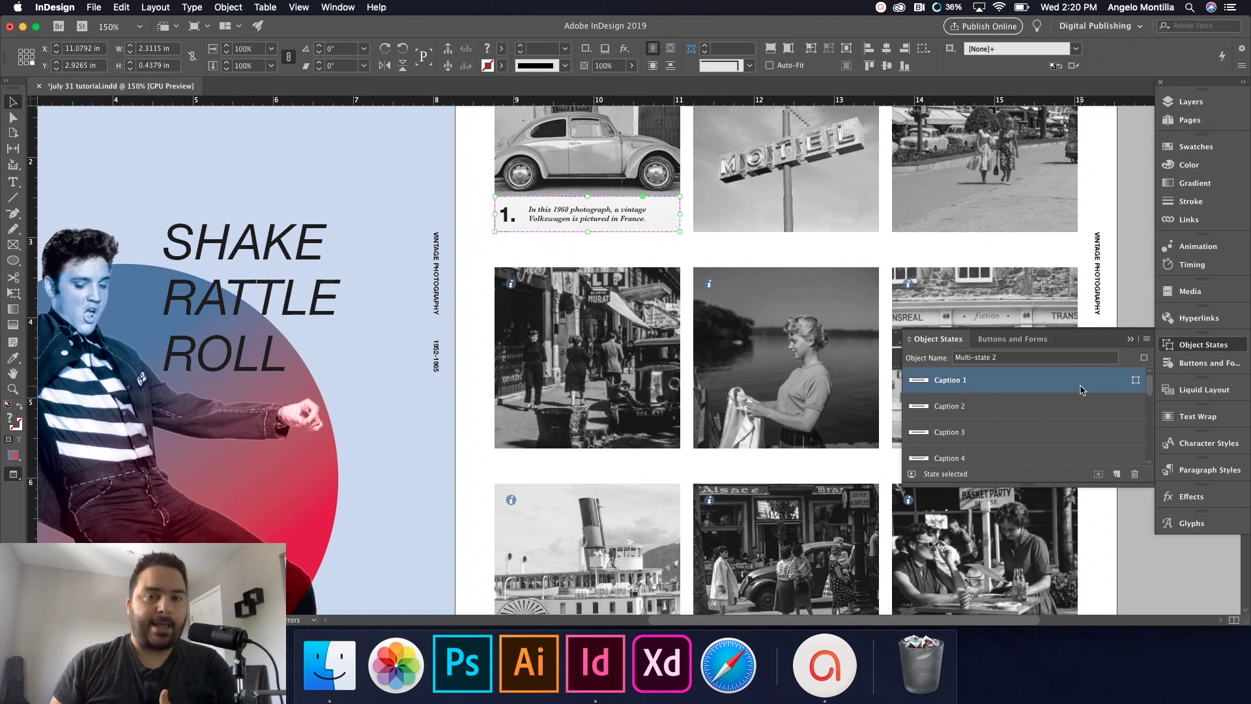
scroll(763, 358, "up", 3)
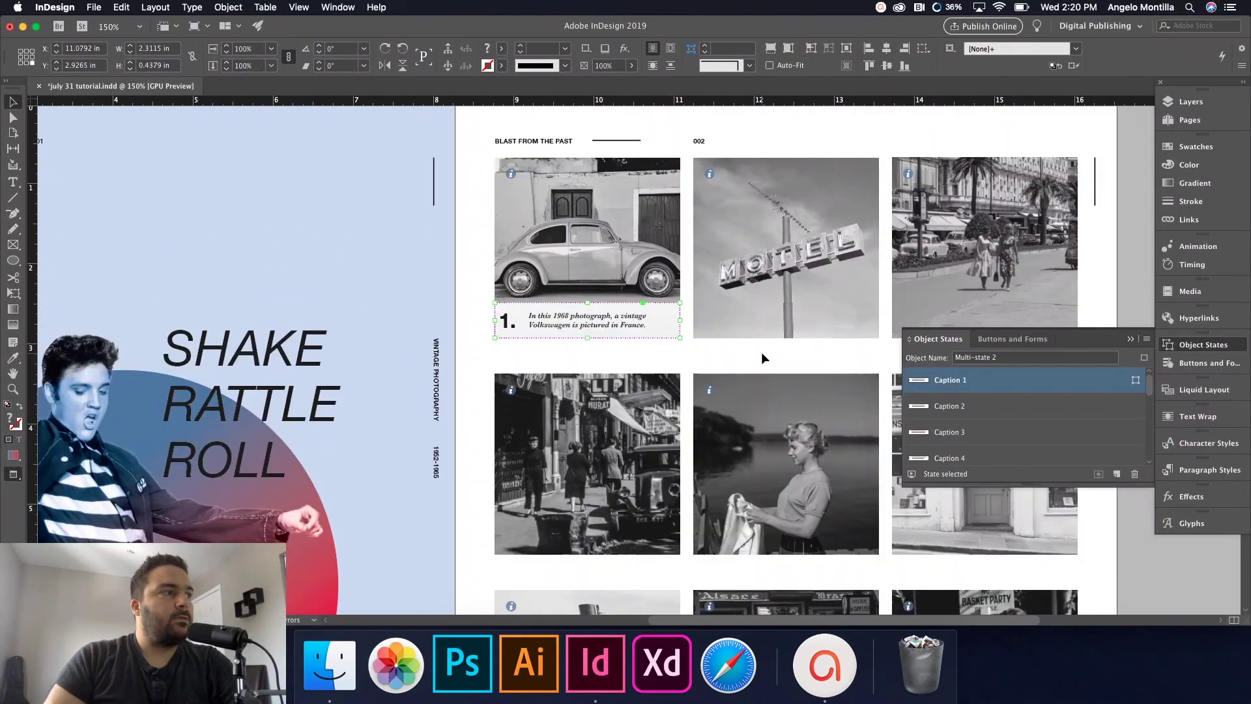
scroll(761, 355, "up", 1)
Step: Select the Volkswagen photo's info button and keep its On Release or Tap trigger
left_click(512, 213)
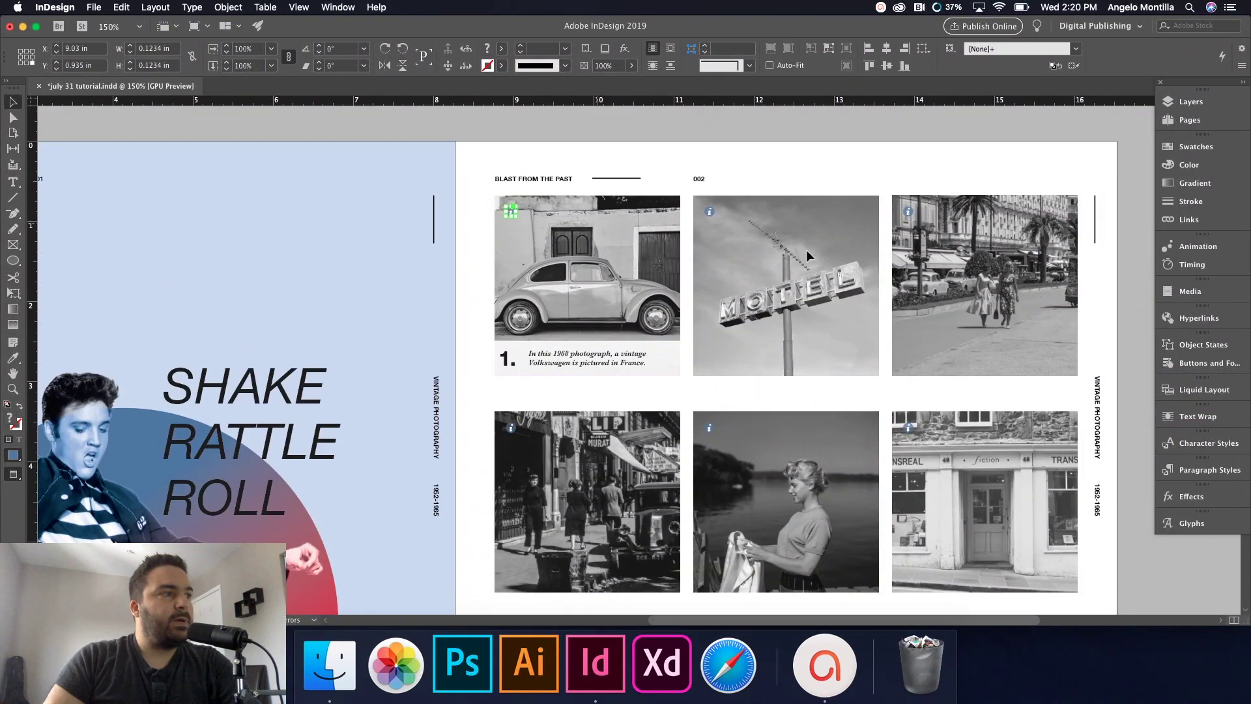
left_click(1200, 363)
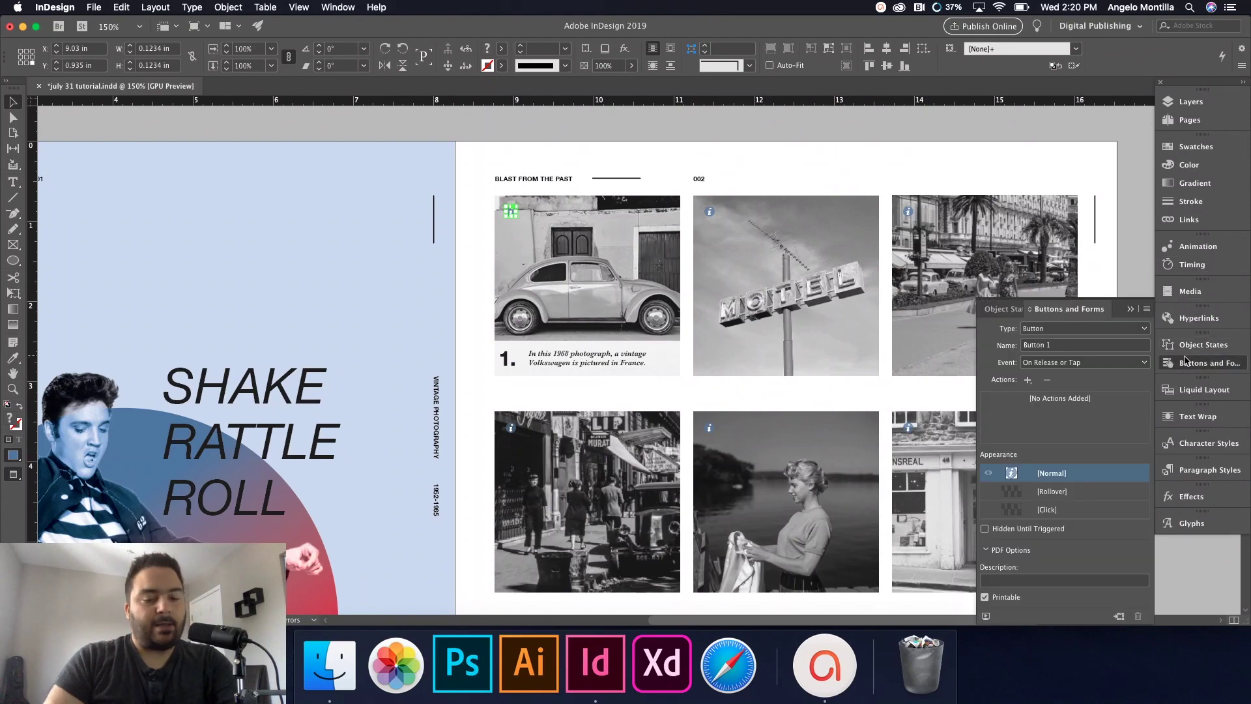
key("super+equal")
key("super+equal")
key("super+equal")
key("super+equal")
key("super+equal")
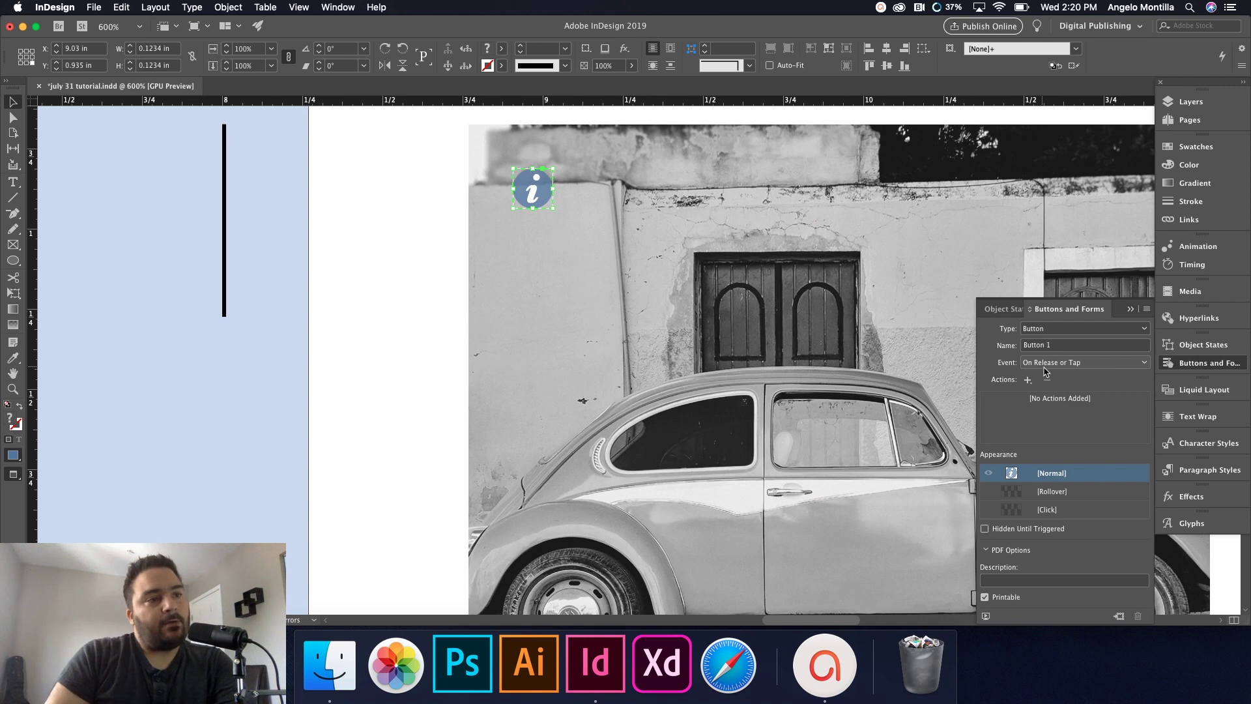
left_click(1100, 366)
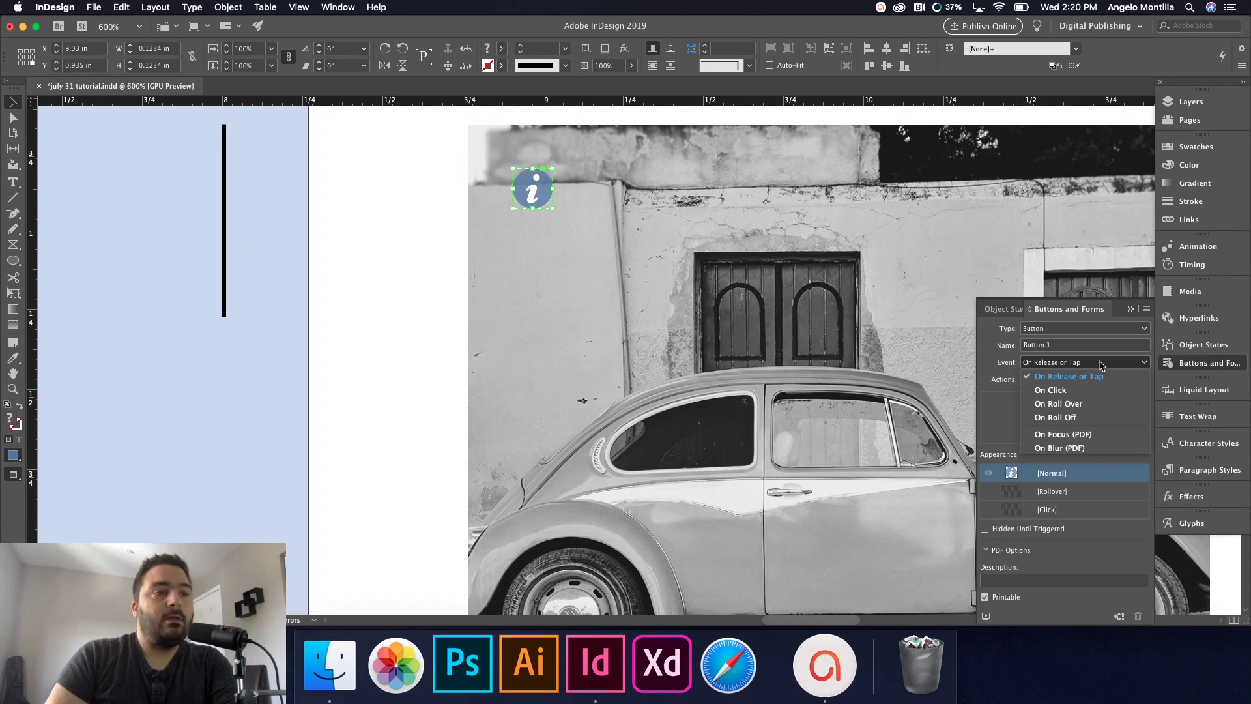
left_click(1100, 365)
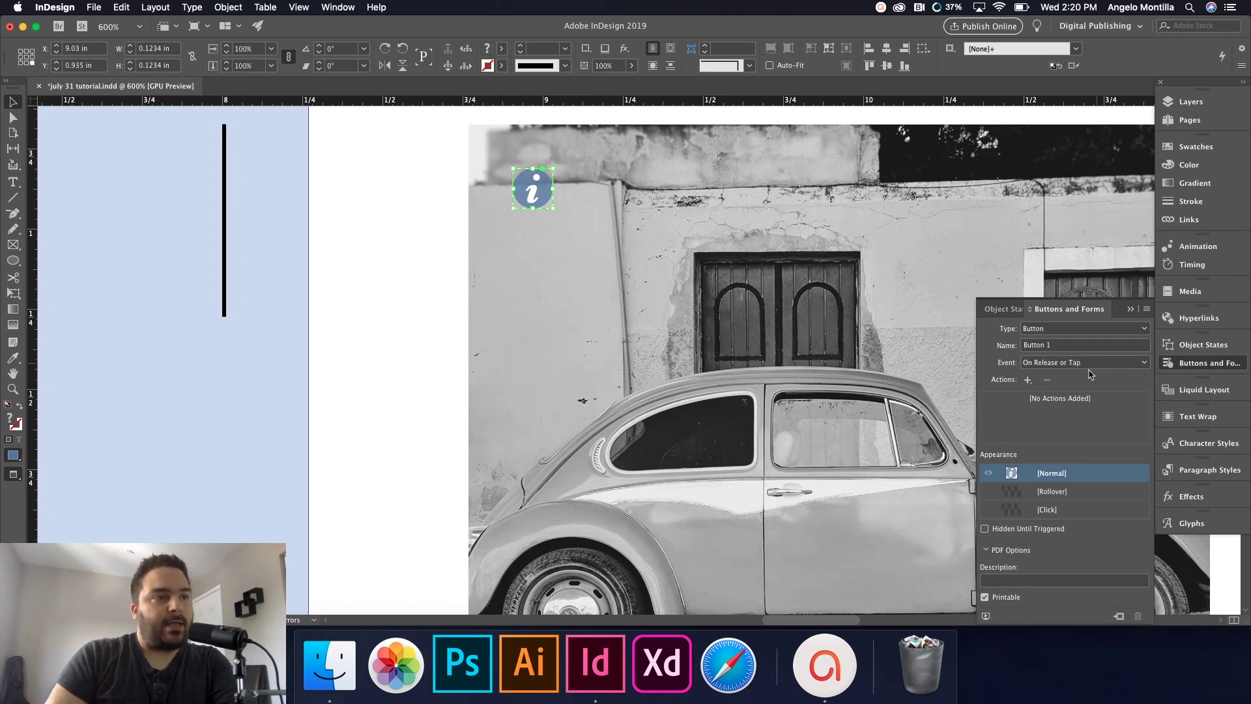
Step: Add a Go To State action to Button 1 showing Multi-state 2: Caption 1
left_click(1027, 381)
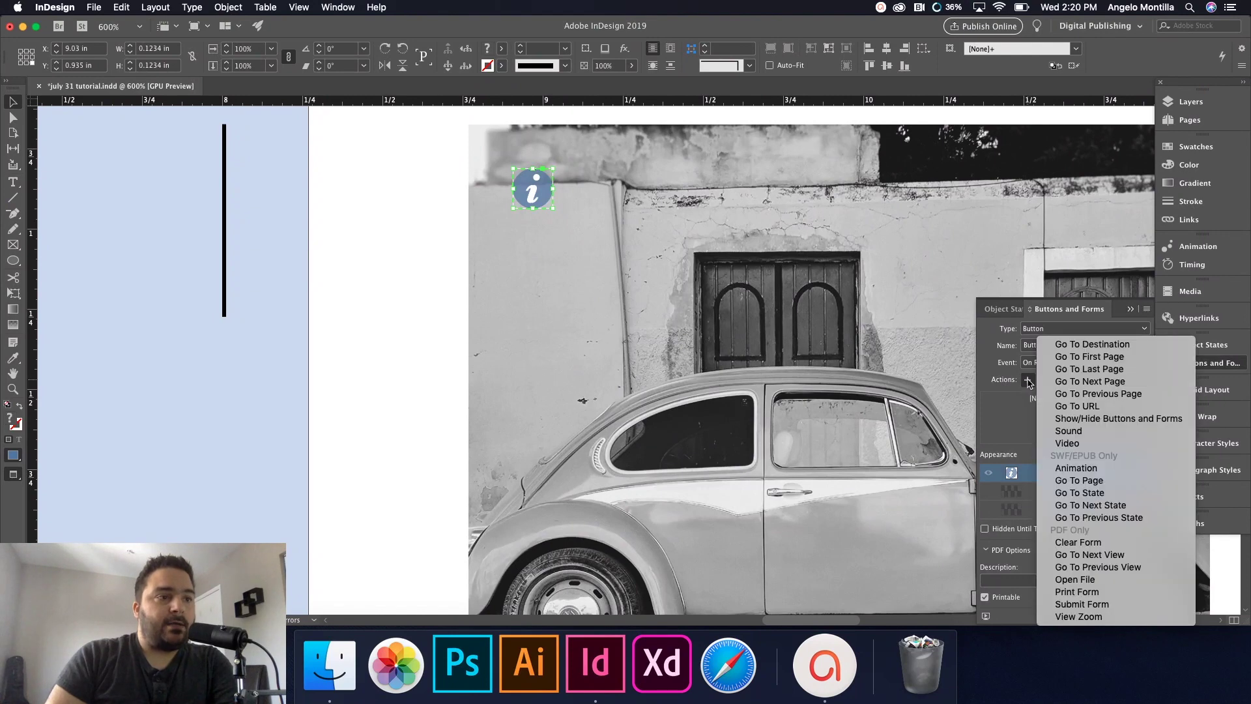
left_click(1114, 495)
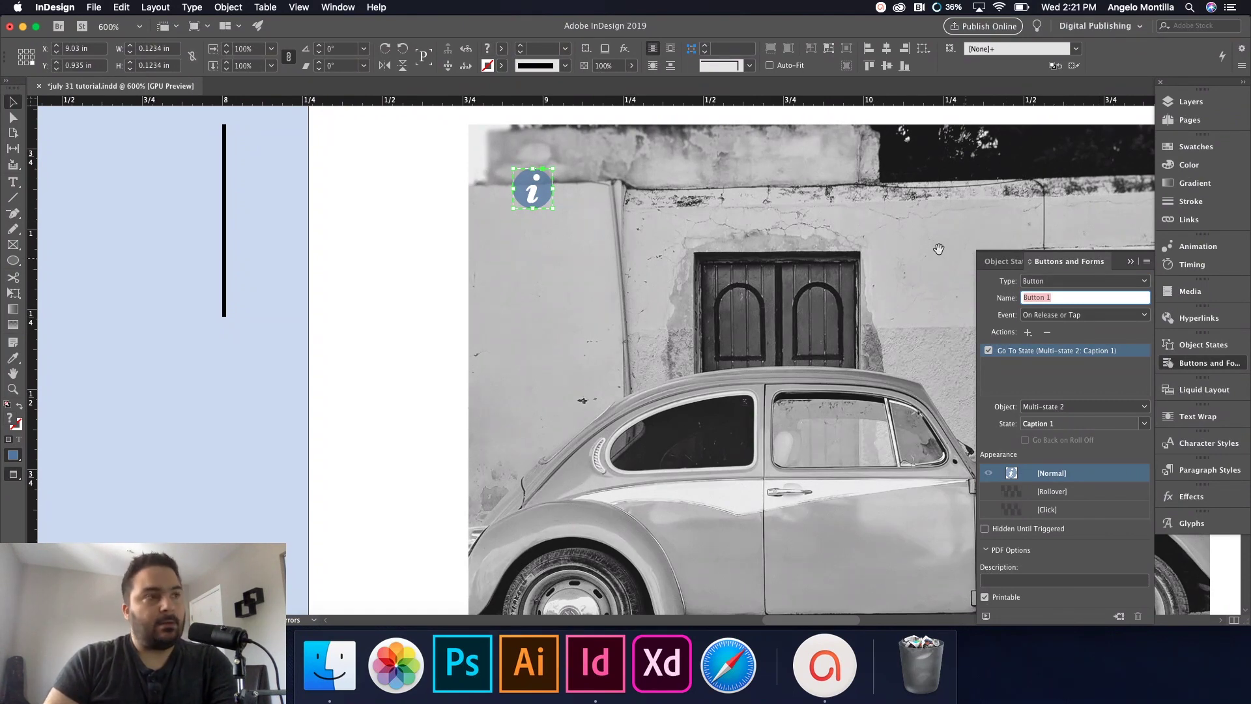
key("BackSpace")
left_click_drag(714, 265, 573, 255)
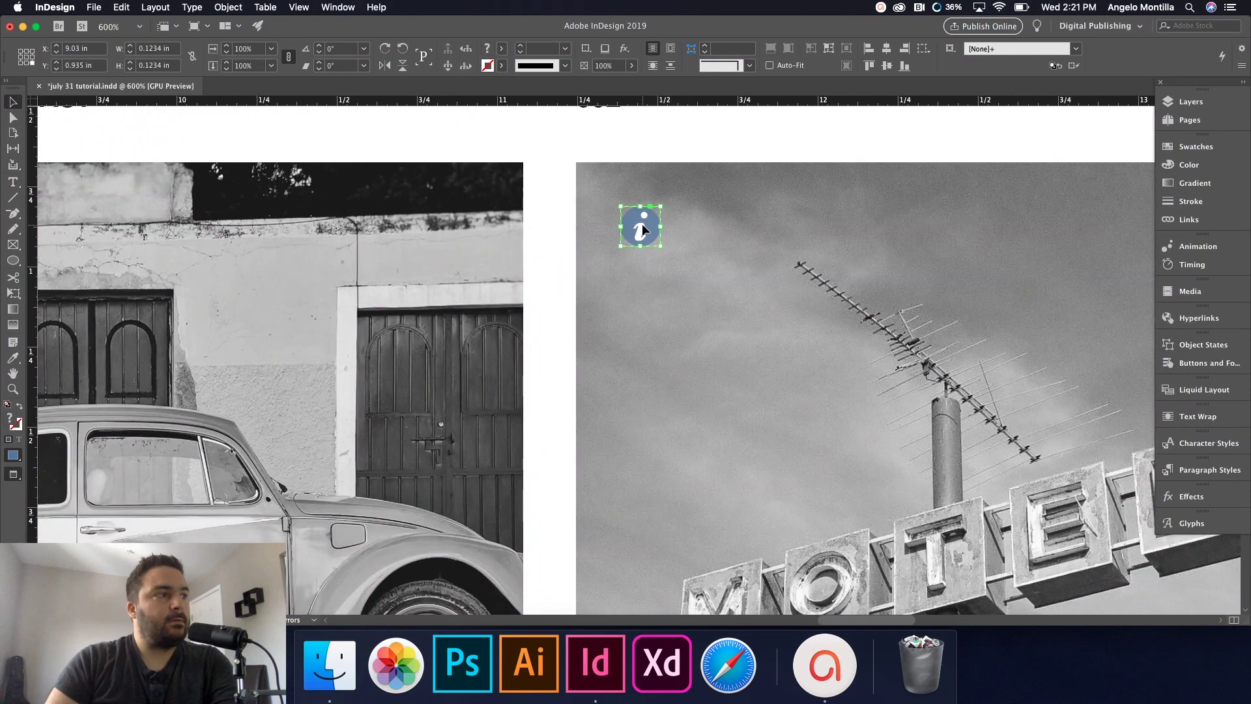
scroll(753, 247, "down", 3)
left_click_drag(790, 252, 623, 258)
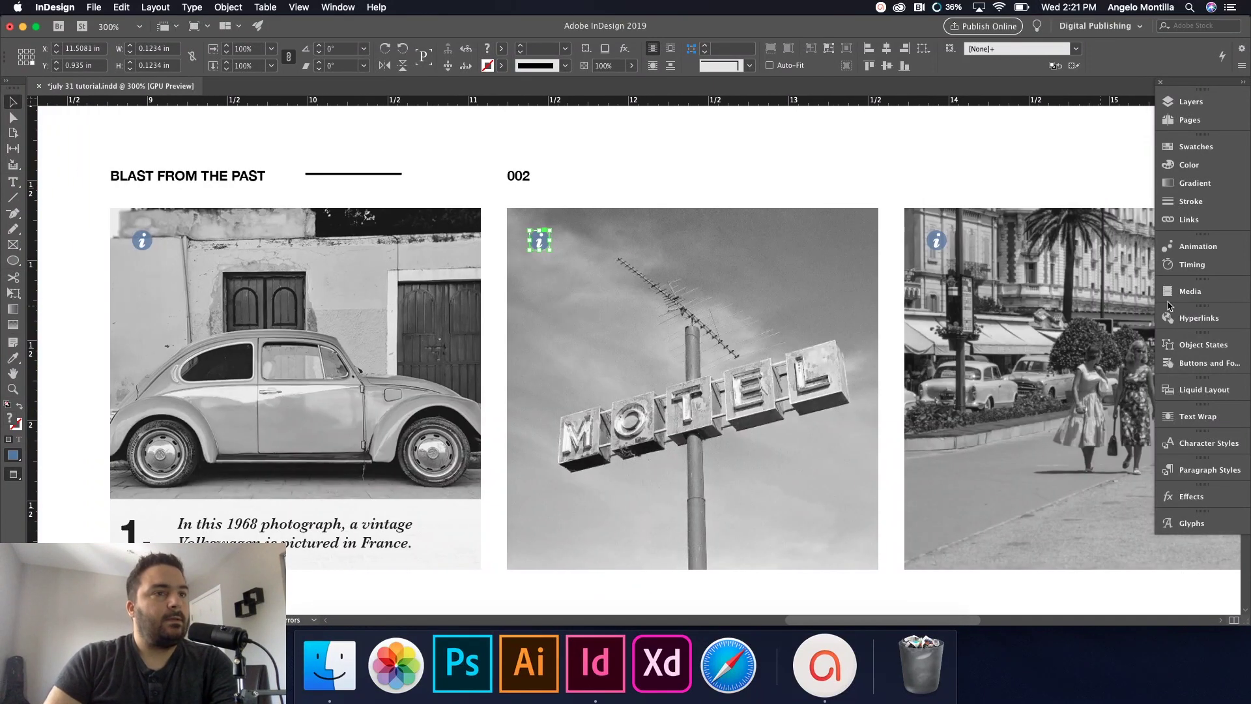
Step: Float the Buttons and Forms panel and give the motel button a Go To State action for Caption 2
left_click(1196, 366)
left_click_drag(1104, 311, 984, 195)
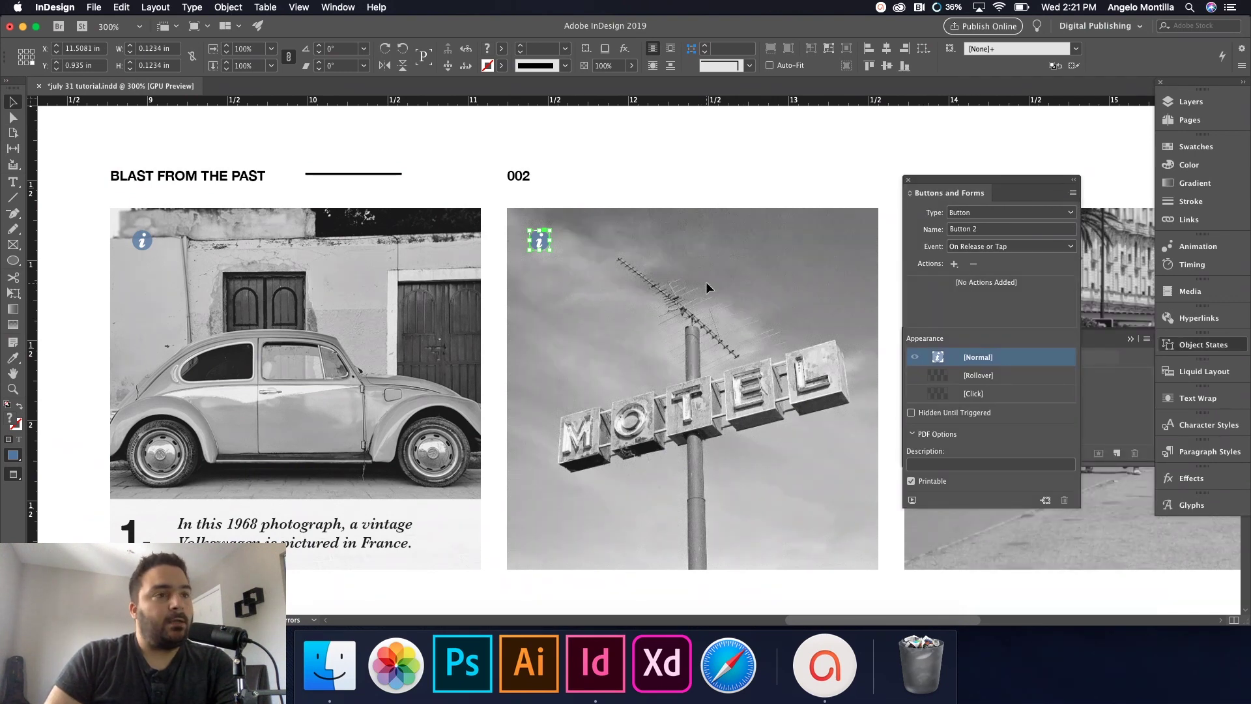
left_click(1126, 338)
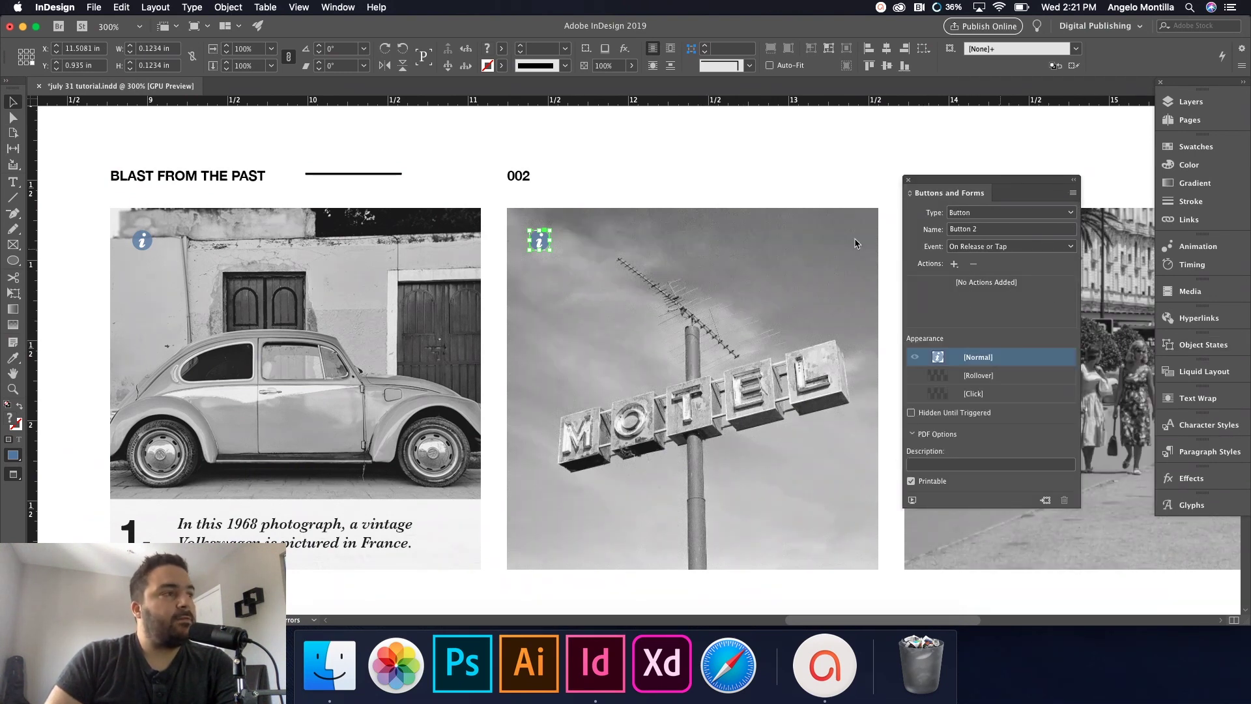
left_click(954, 264)
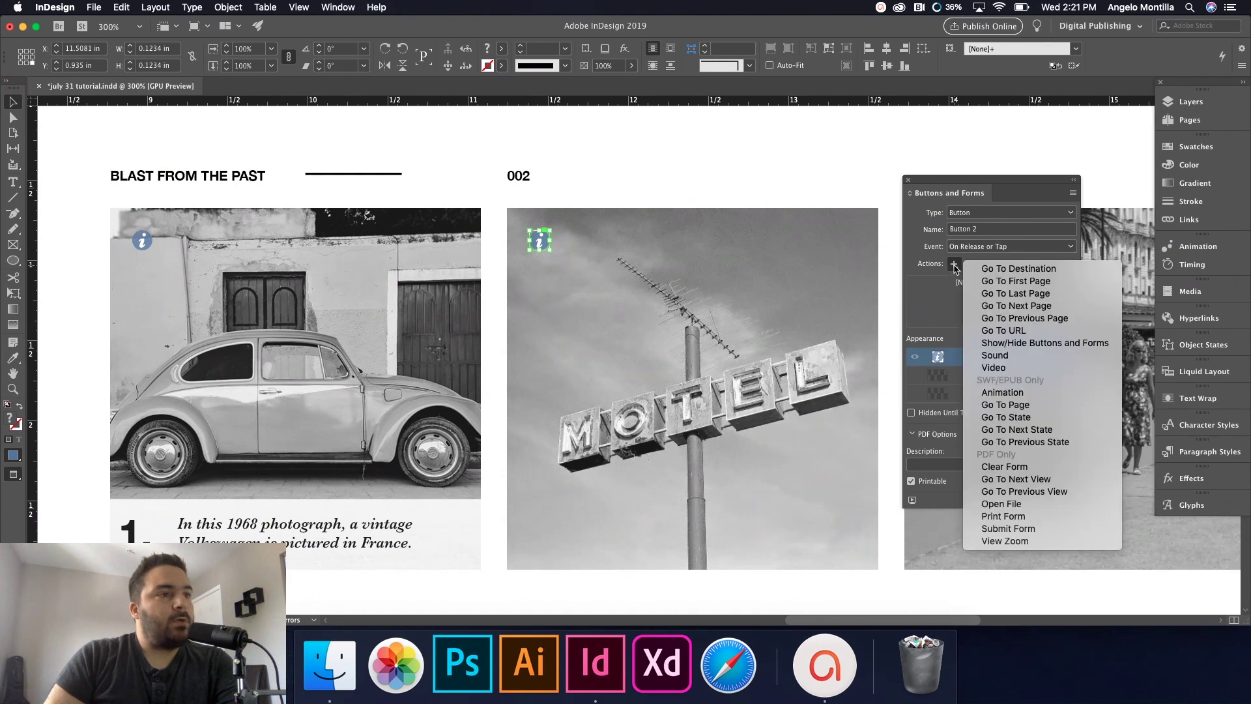
left_click(1006, 417)
left_click(976, 357)
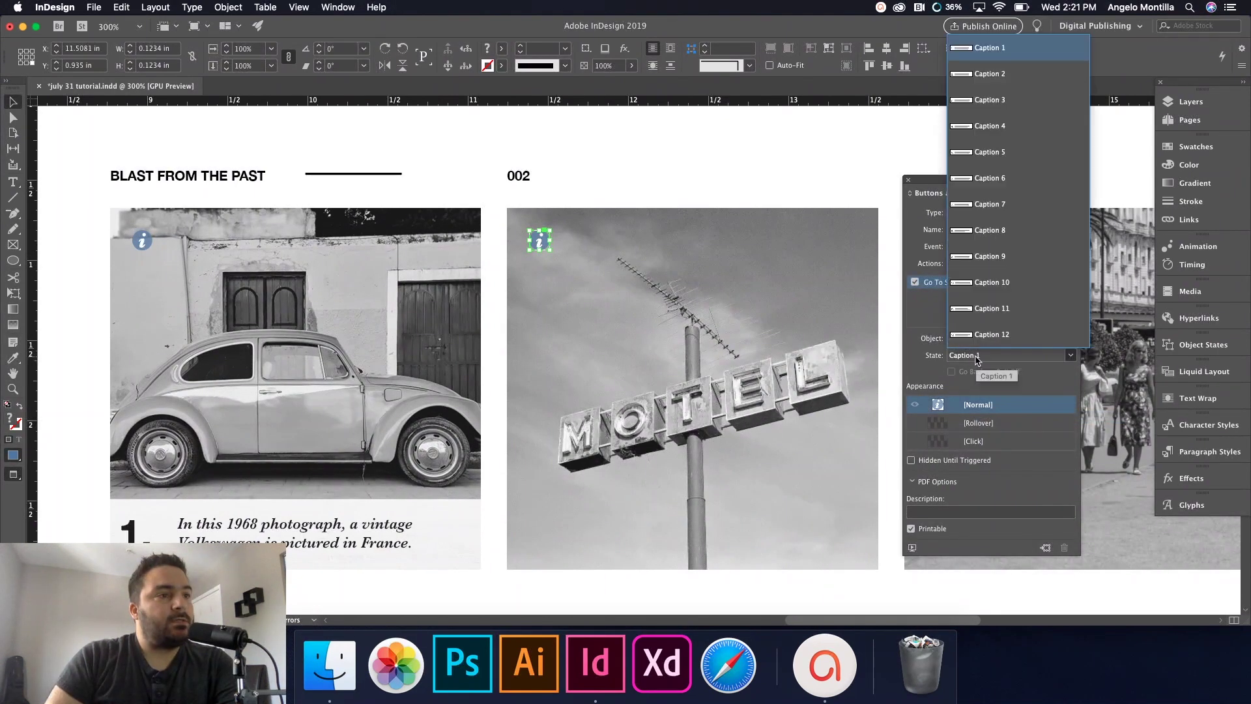
left_click(990, 74)
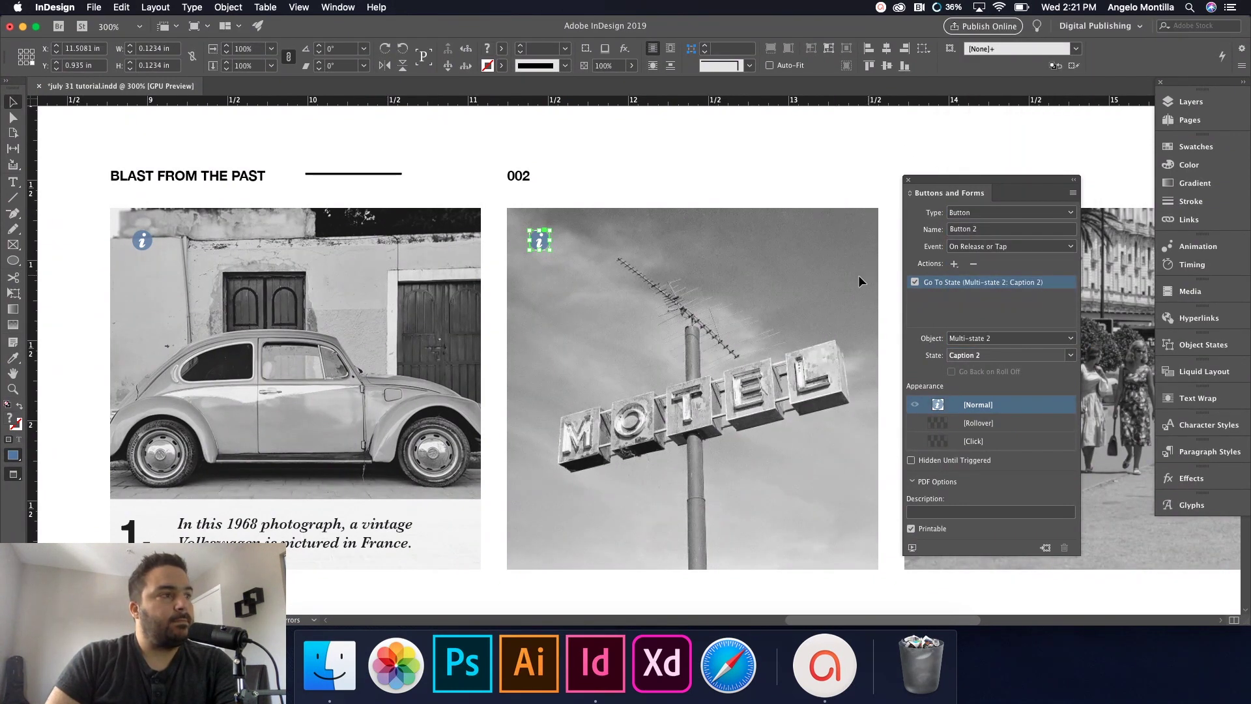
Step: Give the palm-lined street photo's info button a Go To State action for Caption 3
scroll(697, 256, "right", 10)
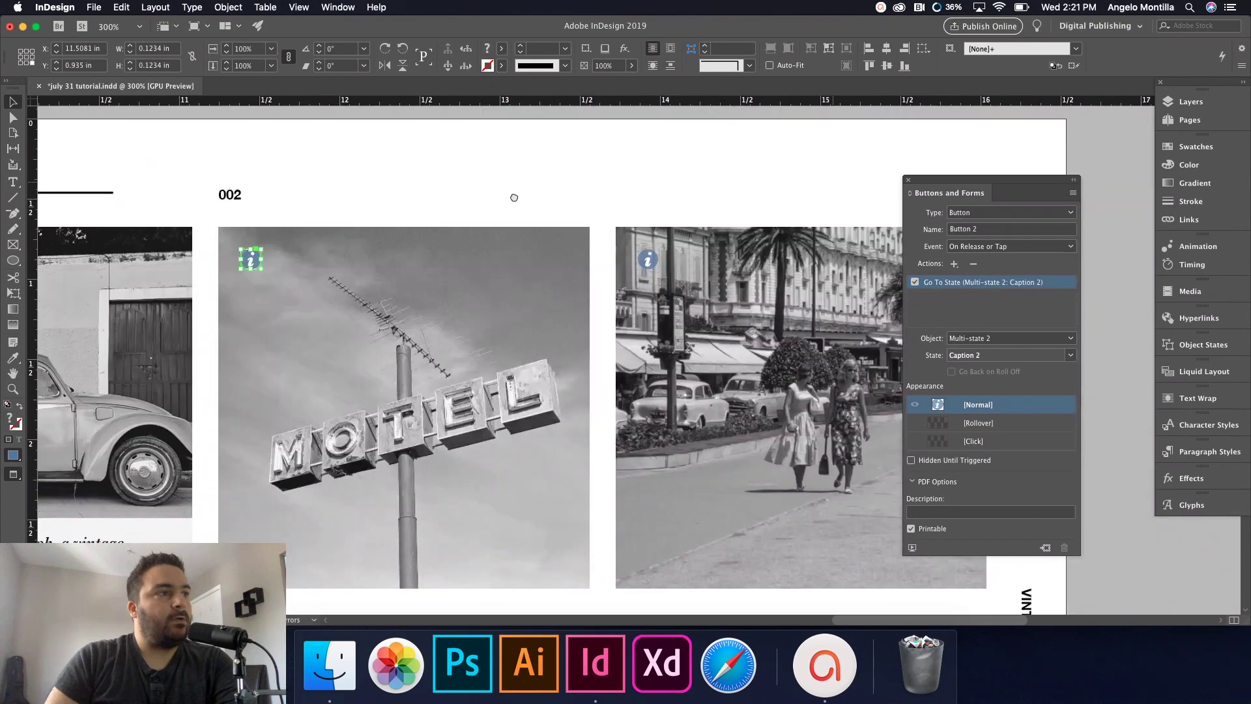
left_click(622, 255)
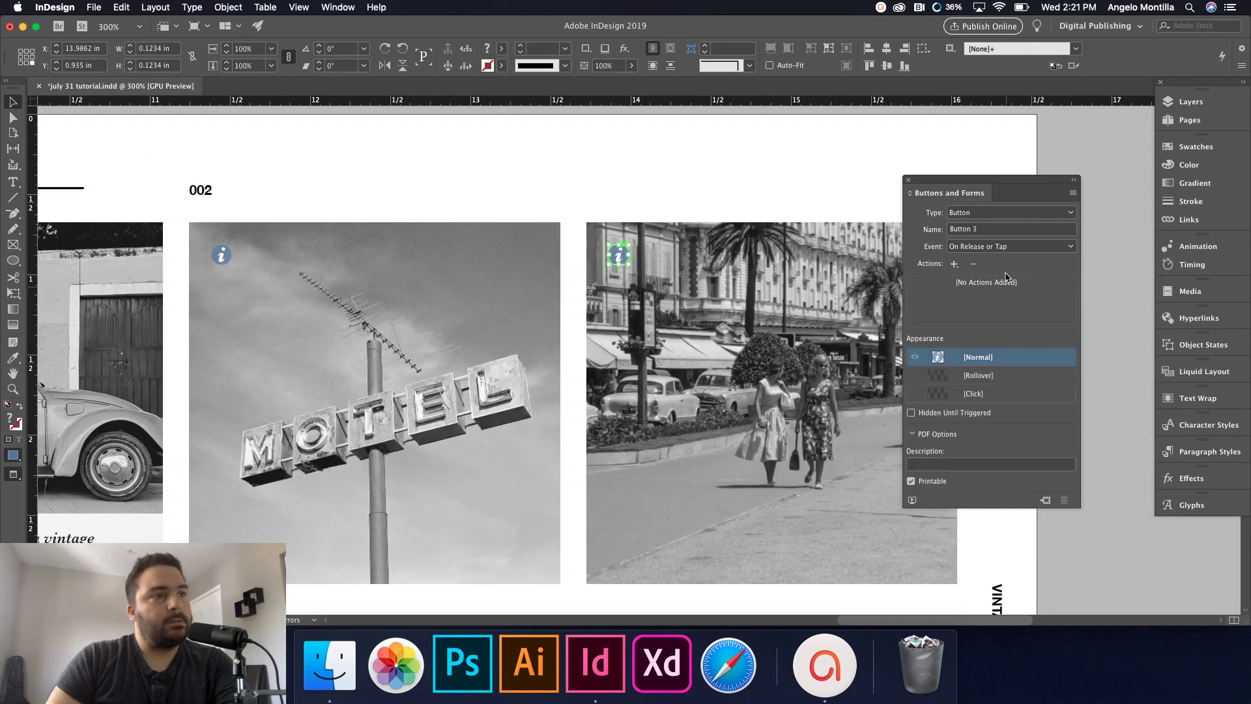
left_click(953, 263)
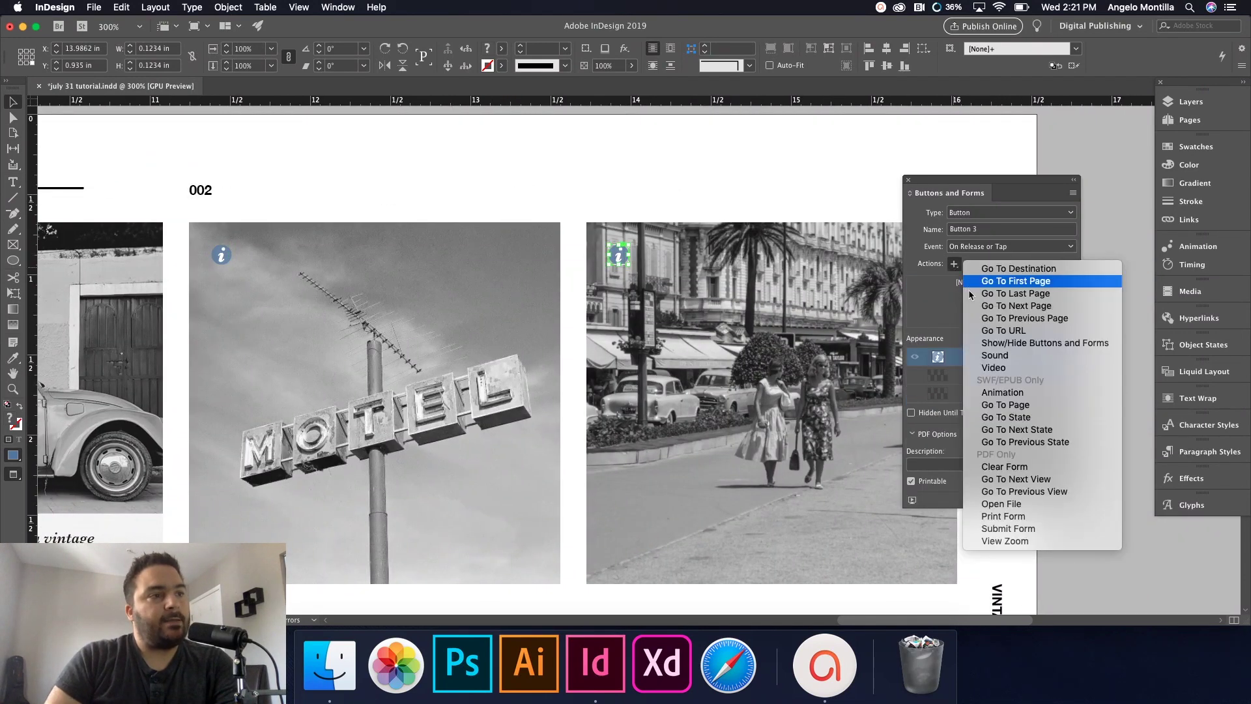
left_click(1006, 417)
left_click(1069, 355)
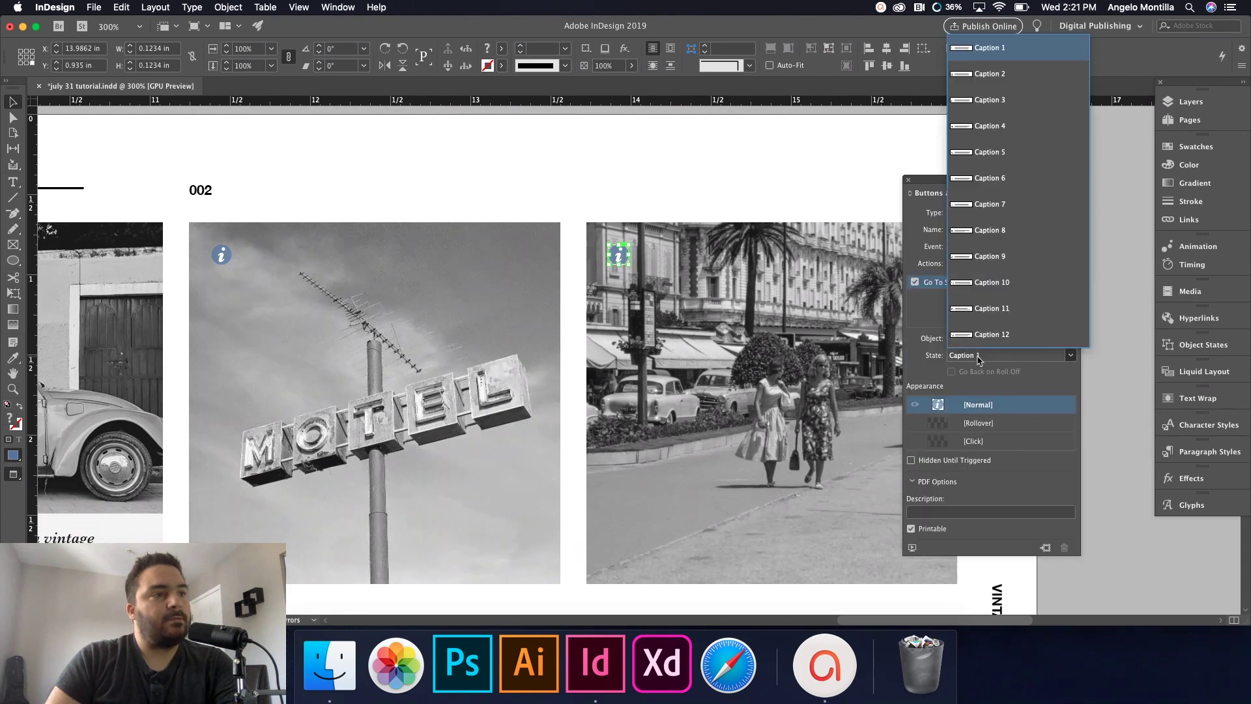
left_click(991, 100)
scroll(785, 337, "down", 2)
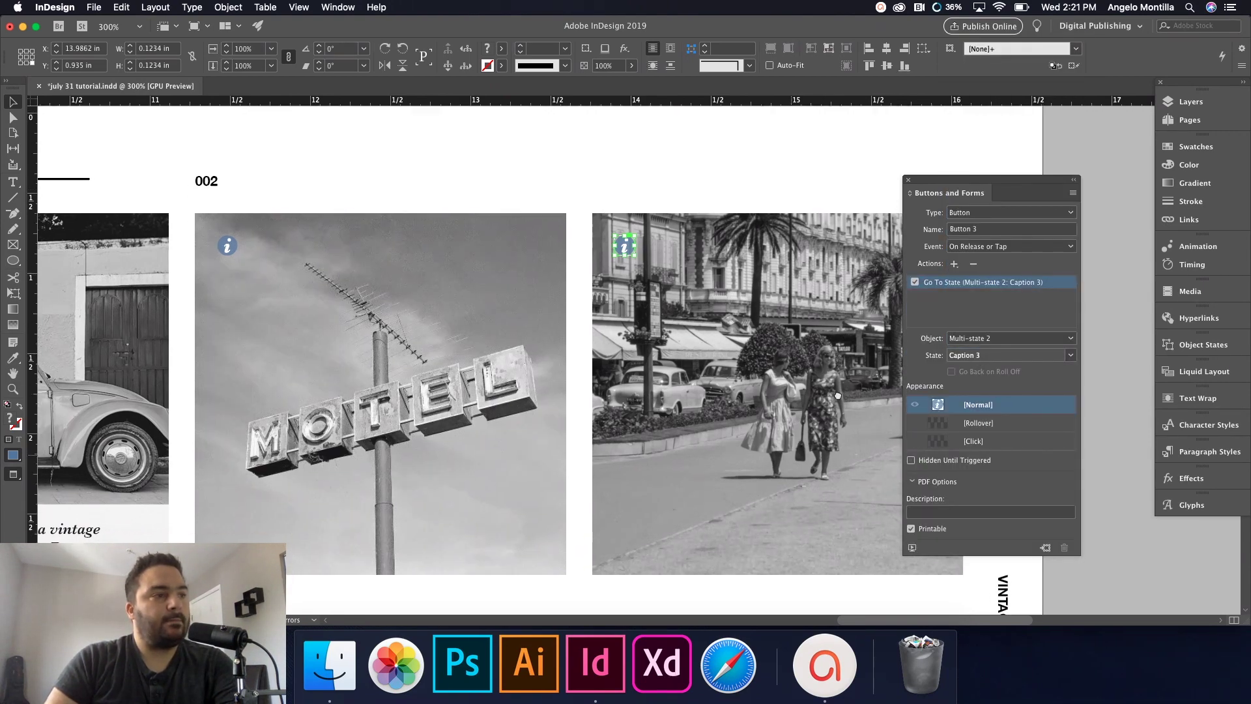
scroll(785, 336, "down", 5)
scroll(377, 321, "left", 8)
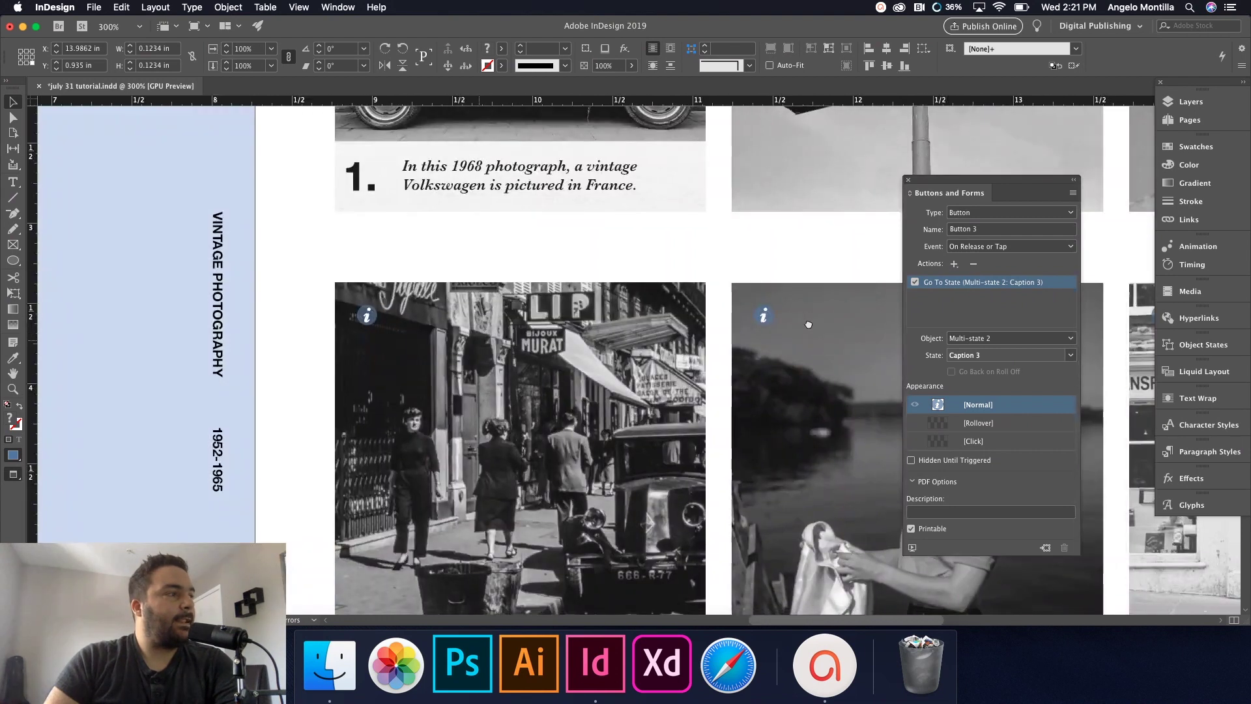
Step: Give the shopfront street photo's info button a Go To State action for Caption 4
left_click(377, 321)
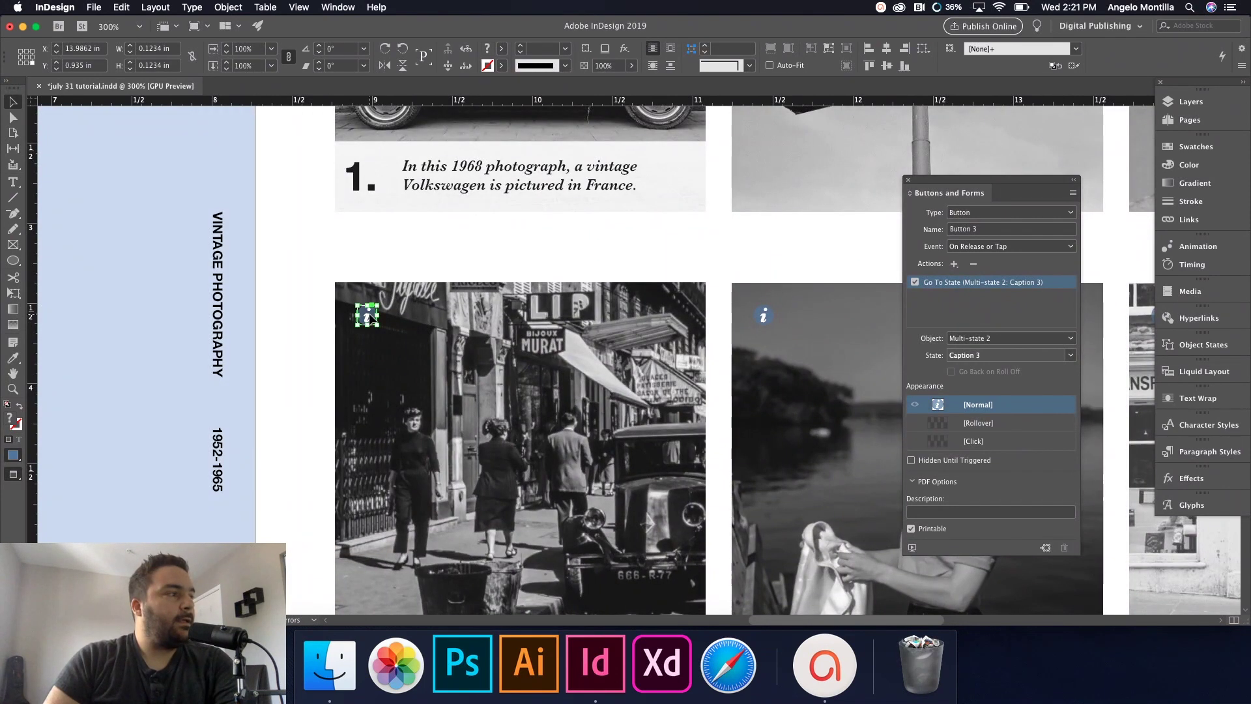
left_click(953, 265)
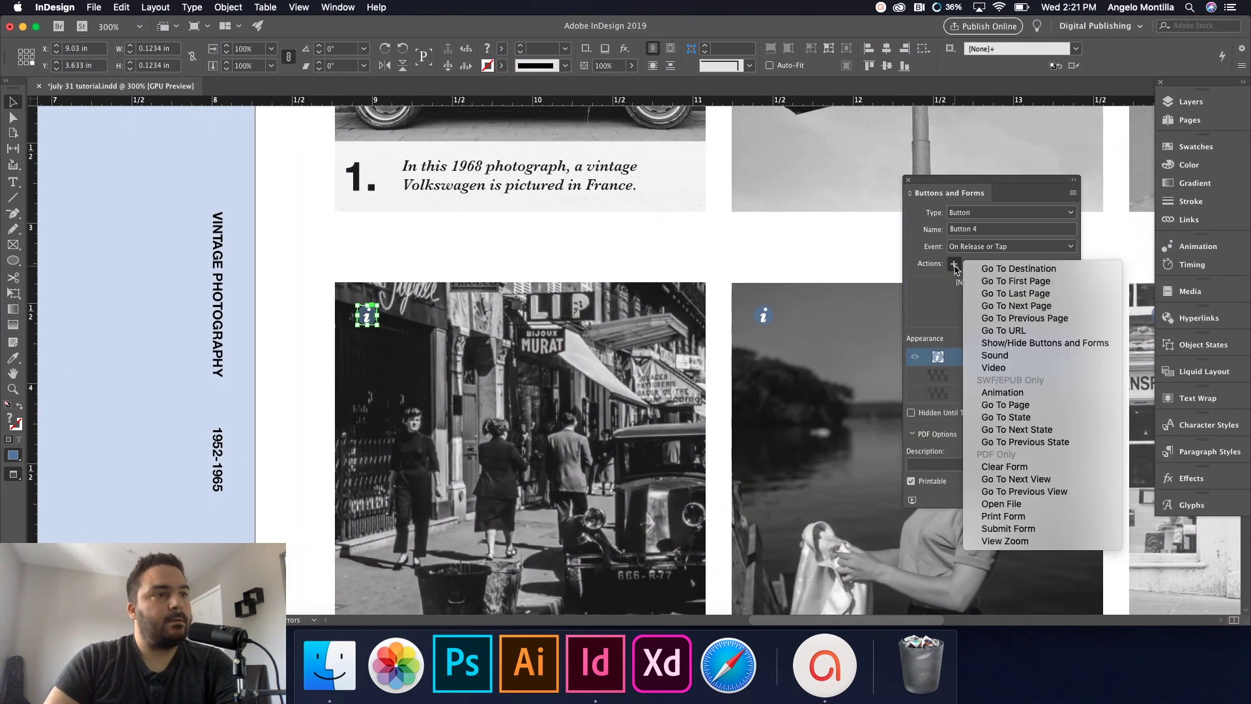
left_click(1007, 417)
left_click(975, 356)
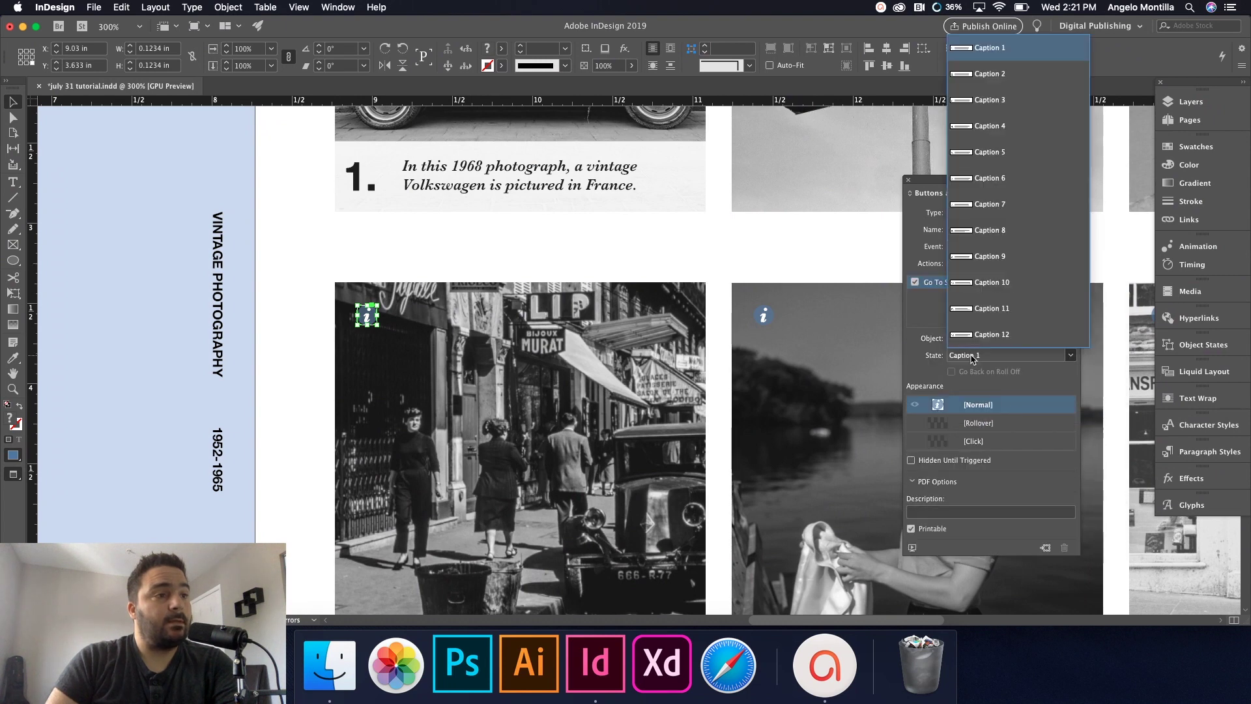
left_click(989, 125)
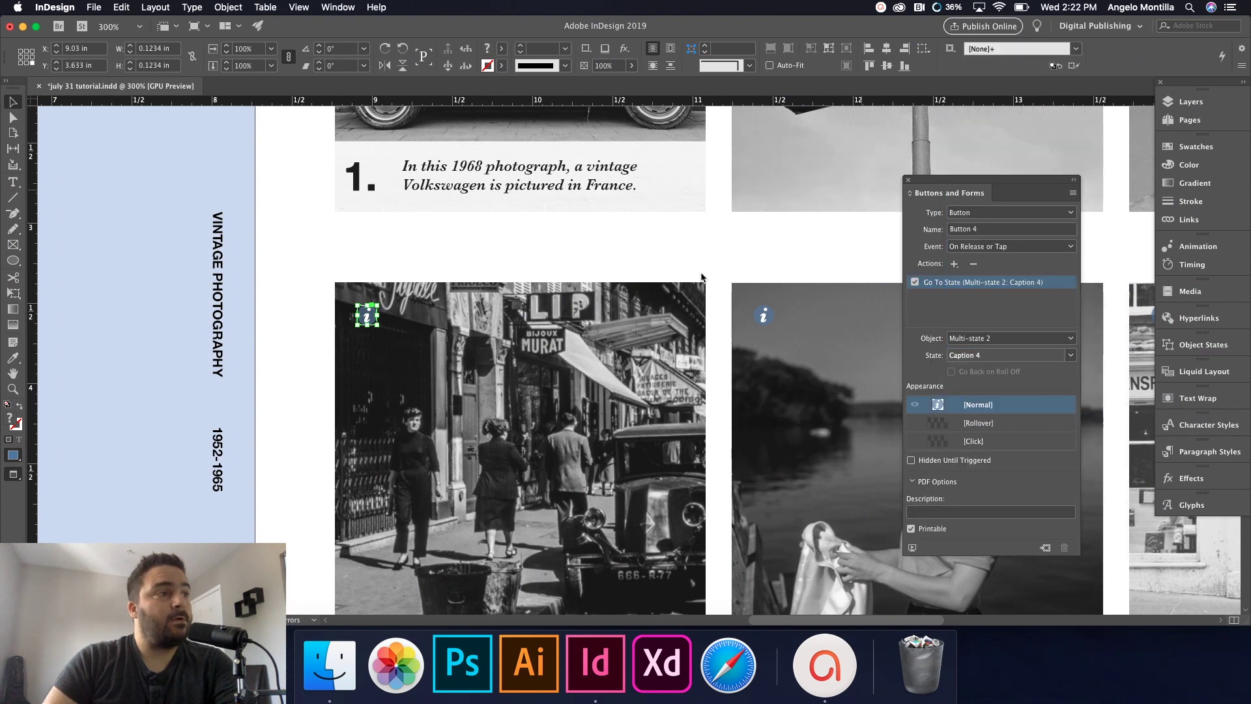
Step: Give the lakeside woman photo's info button a Go To State action for Caption 5
left_click(764, 316)
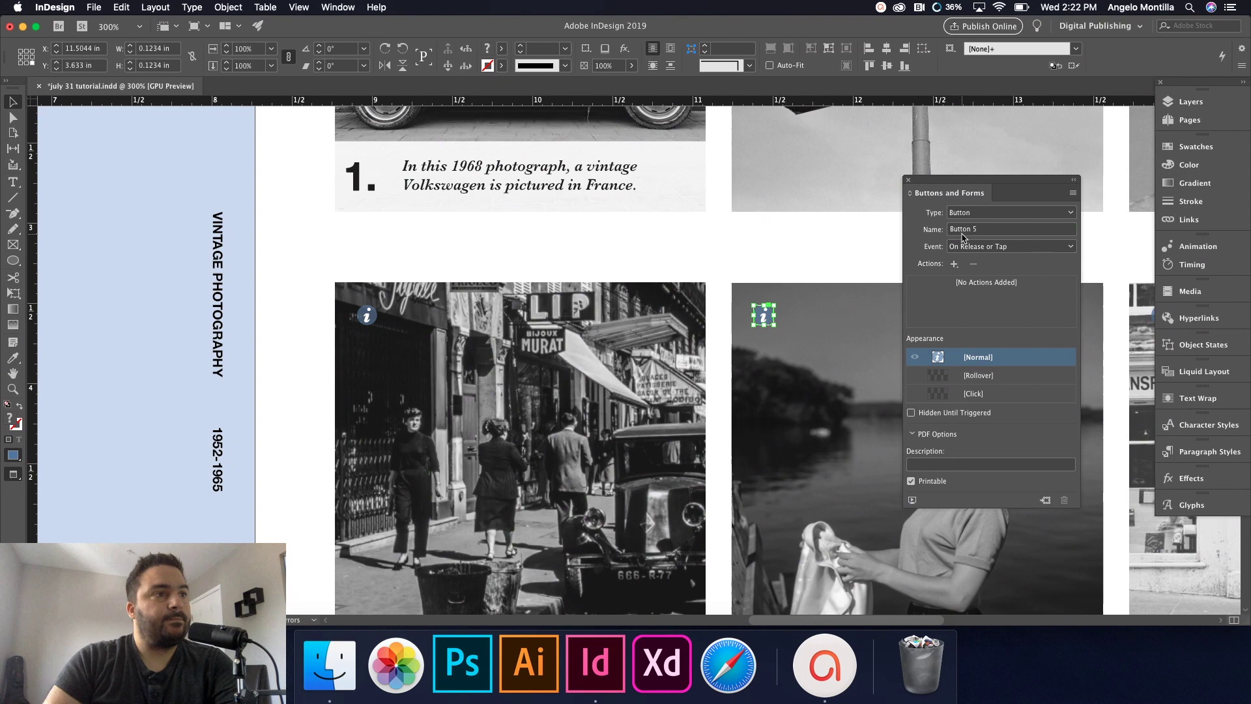
left_click(953, 264)
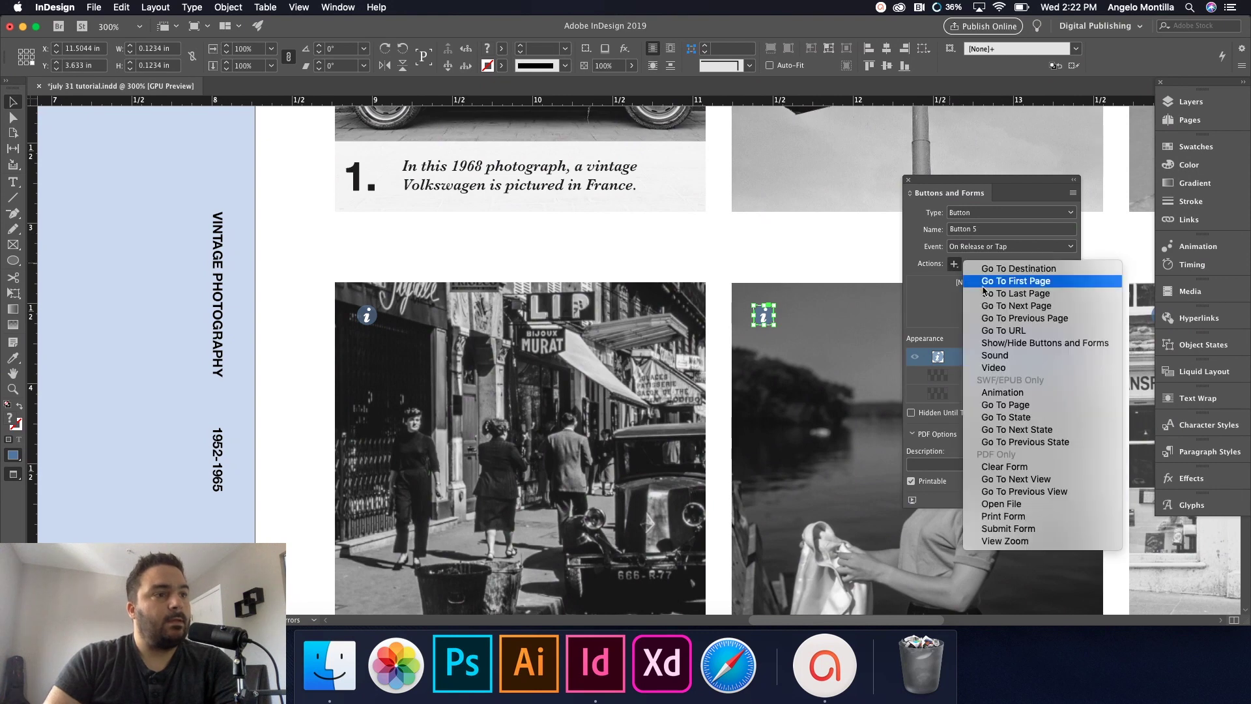
left_click(1026, 420)
left_click(980, 355)
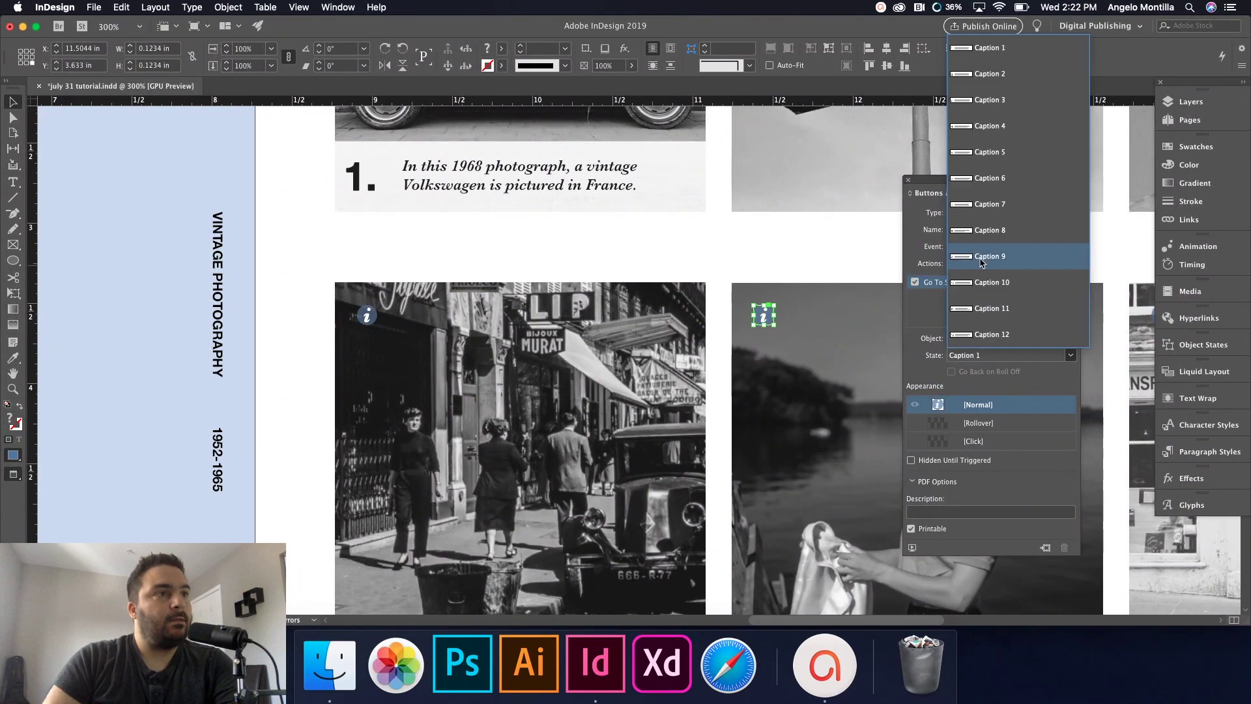
left_click(980, 152)
scroll(600, 339, "right", 5)
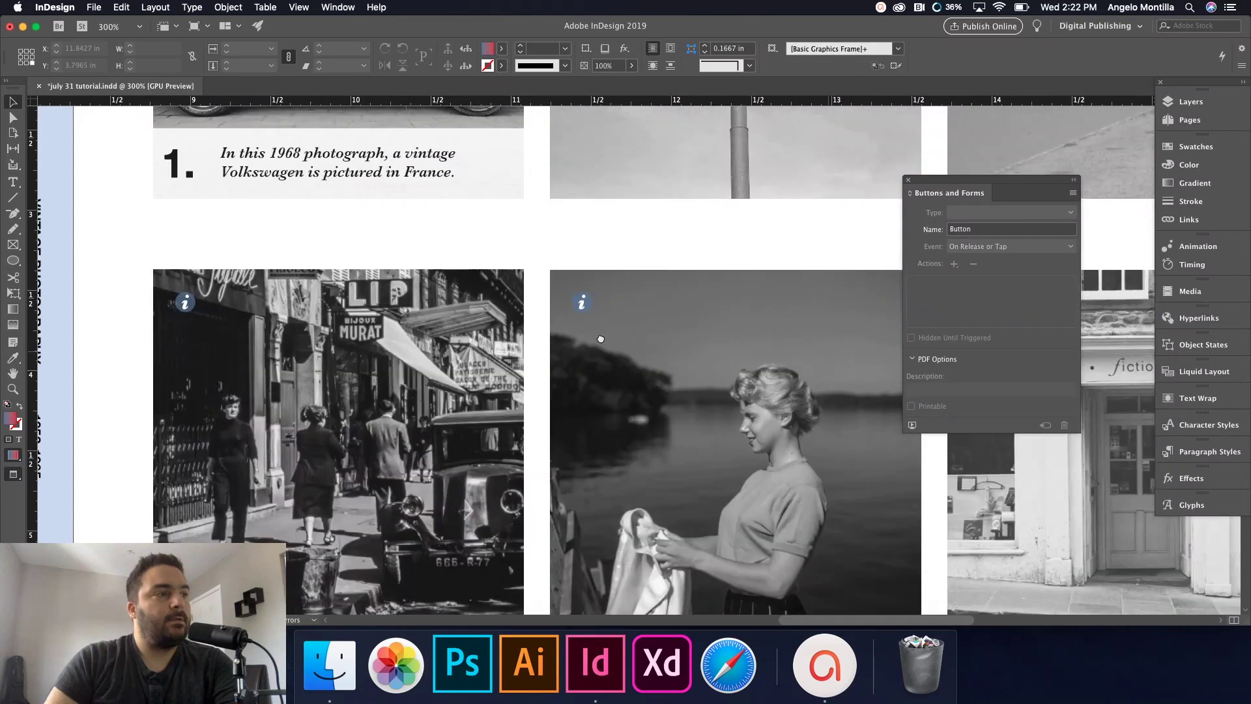
scroll(600, 339, "right", 10)
Step: Give the fiction shop photo's info button a Go To State action for Caption 6
left_click(494, 275)
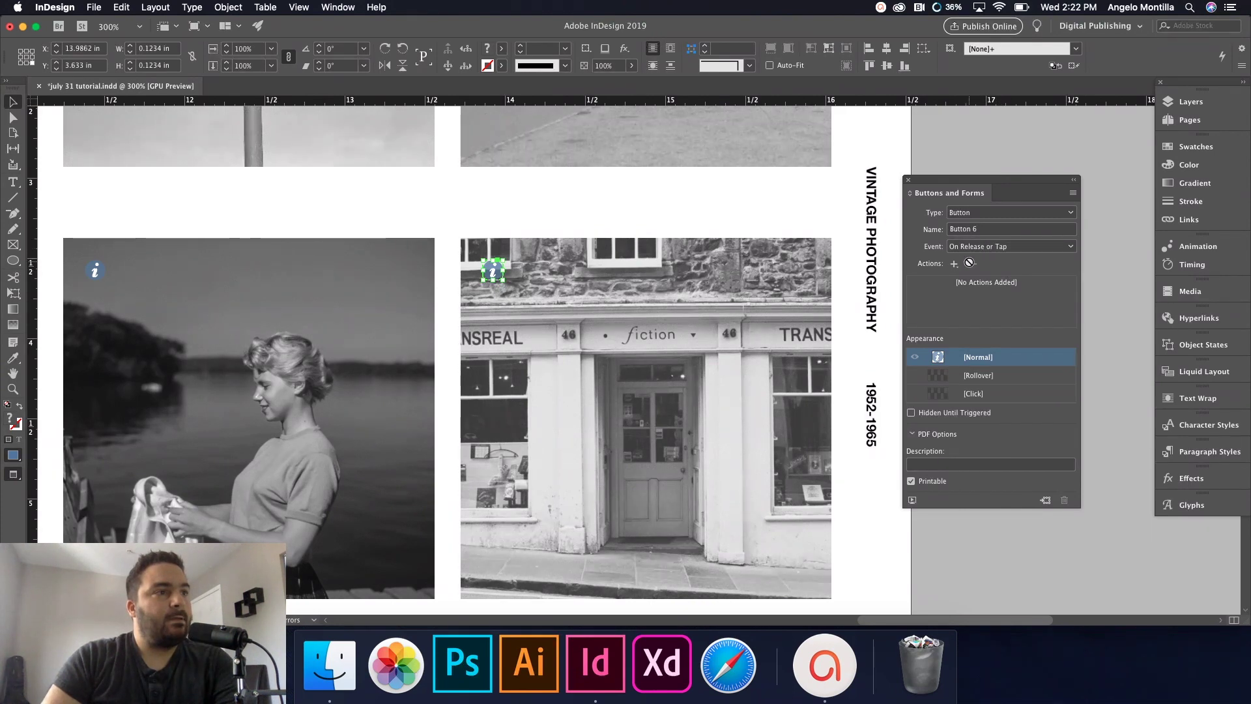
left_click(953, 263)
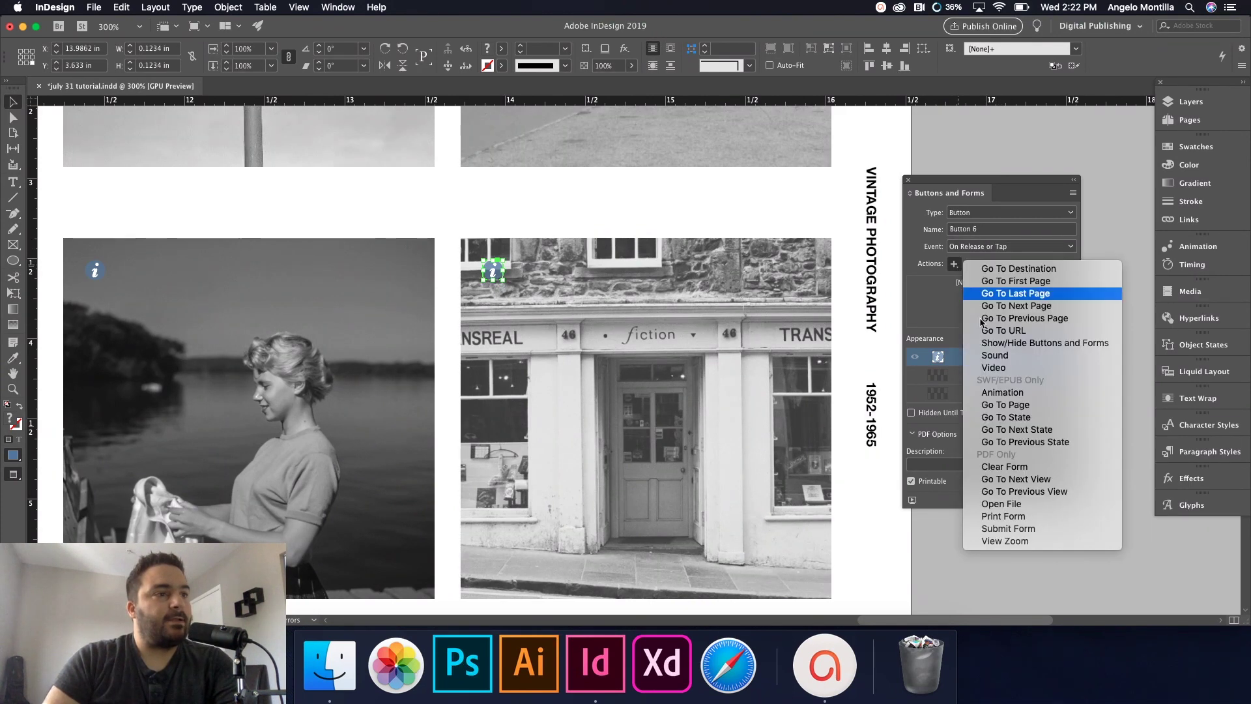
left_click(1021, 420)
left_click(1003, 355)
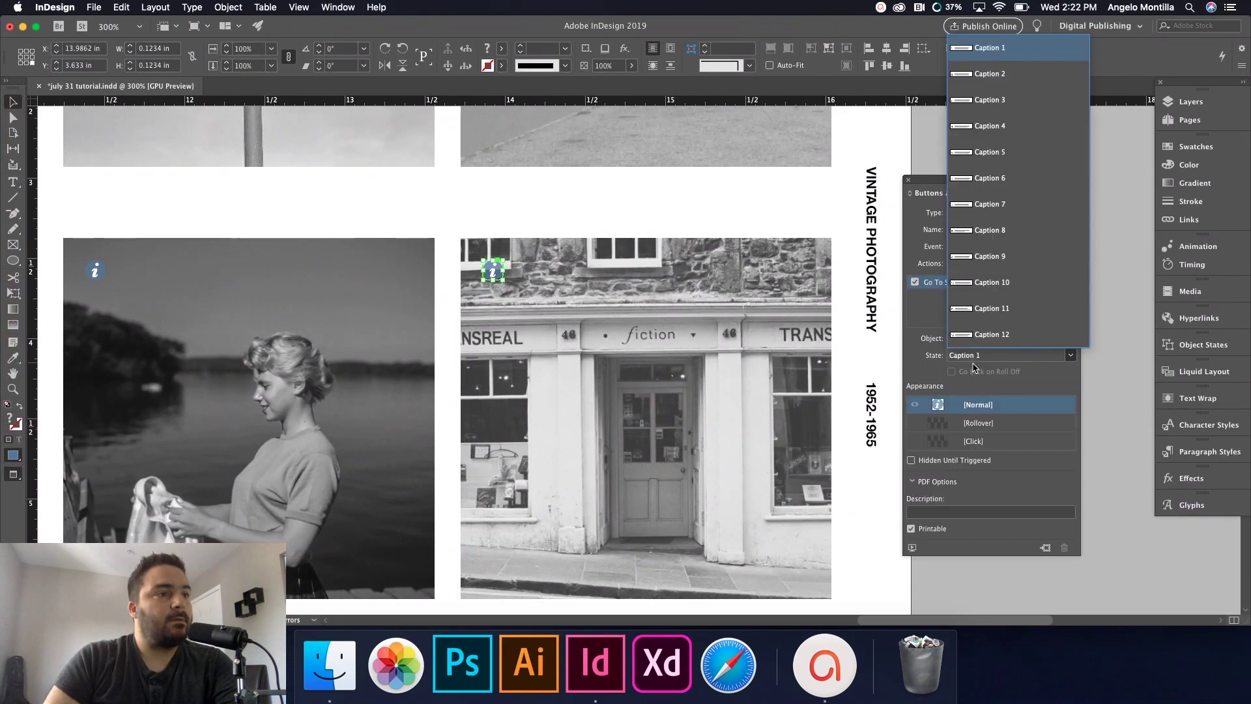
left_click(990, 177)
key("super+minus")
key("super+minus")
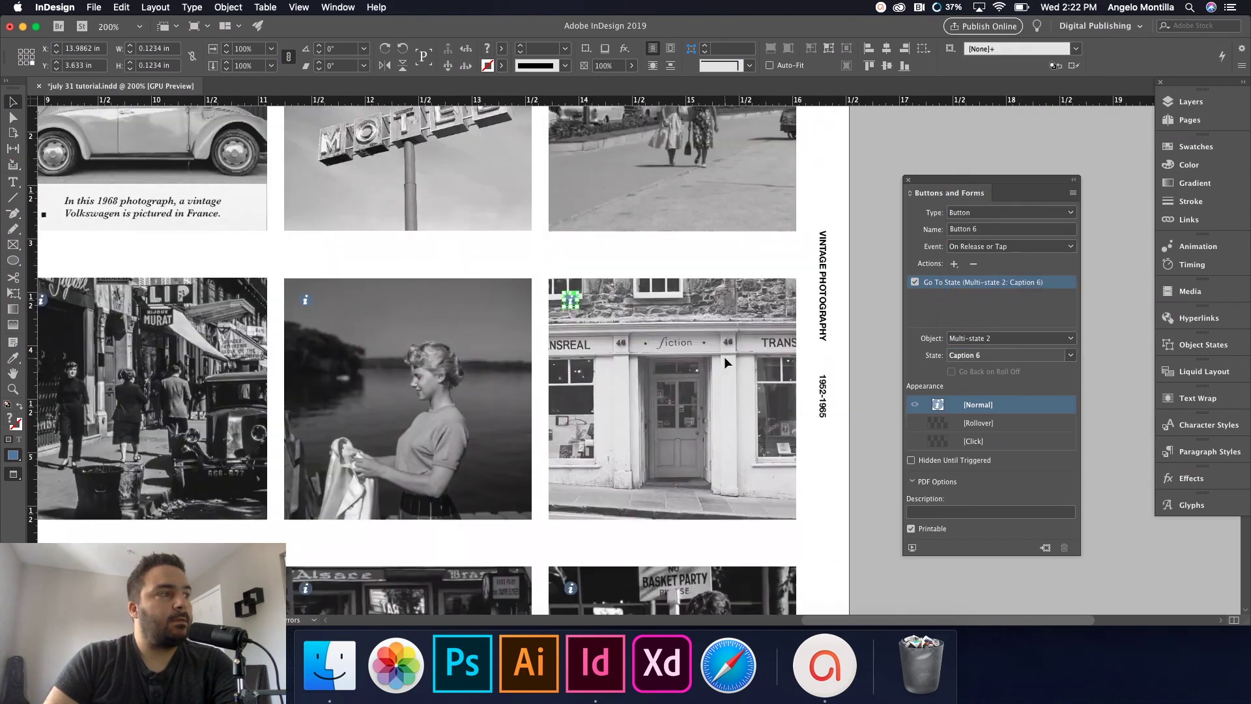
left_click_drag(635, 346, 887, 494)
Step: Give the boat photo's info button a Go To State action for Caption 7
scroll(470, 461, "down", 8)
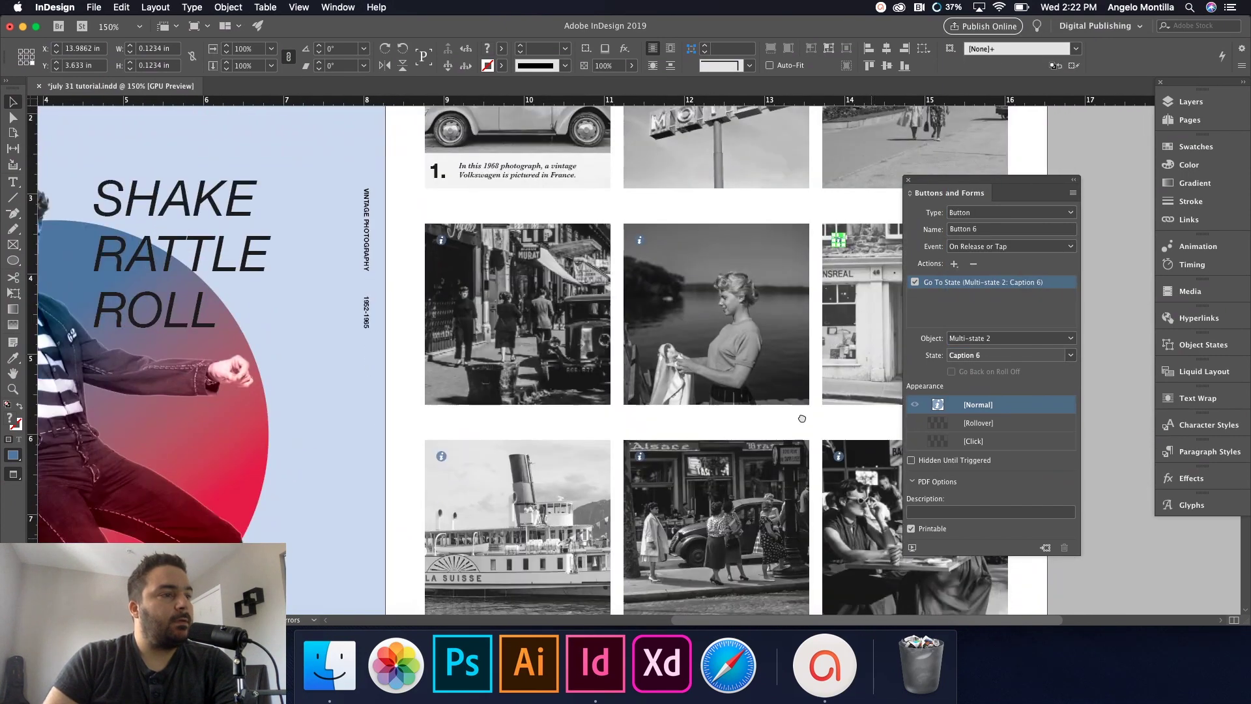
left_click(439, 328)
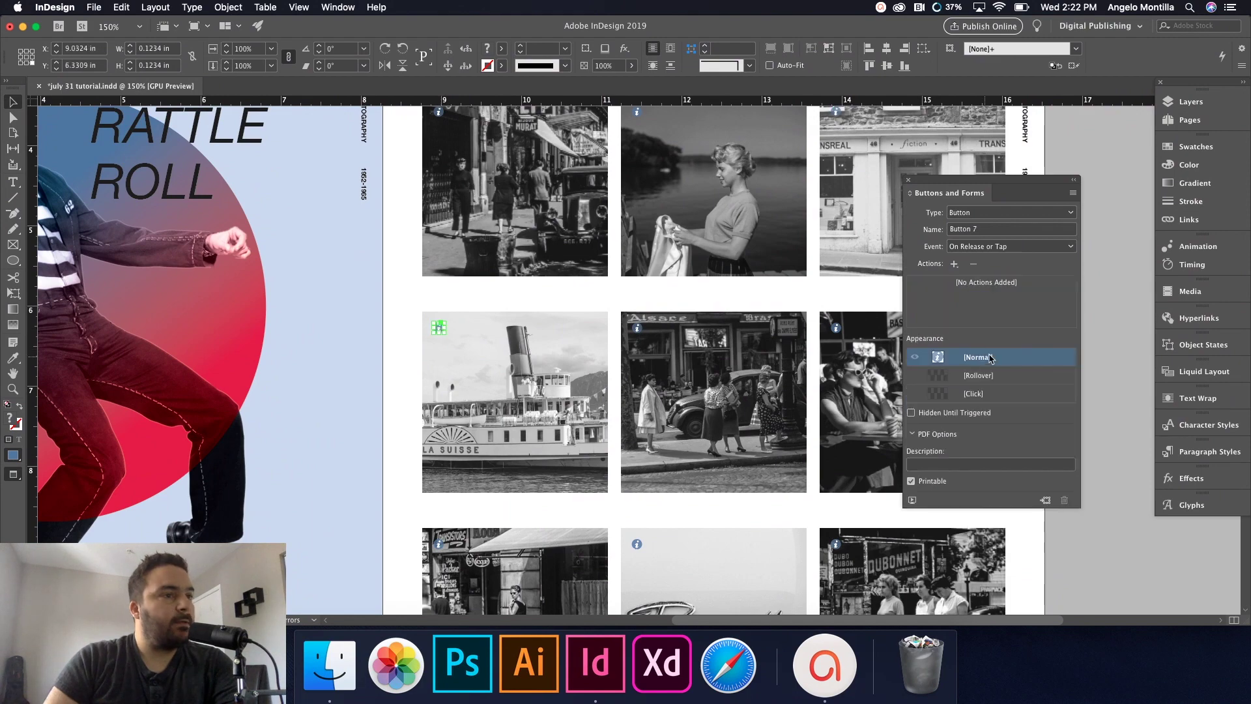
left_click(954, 263)
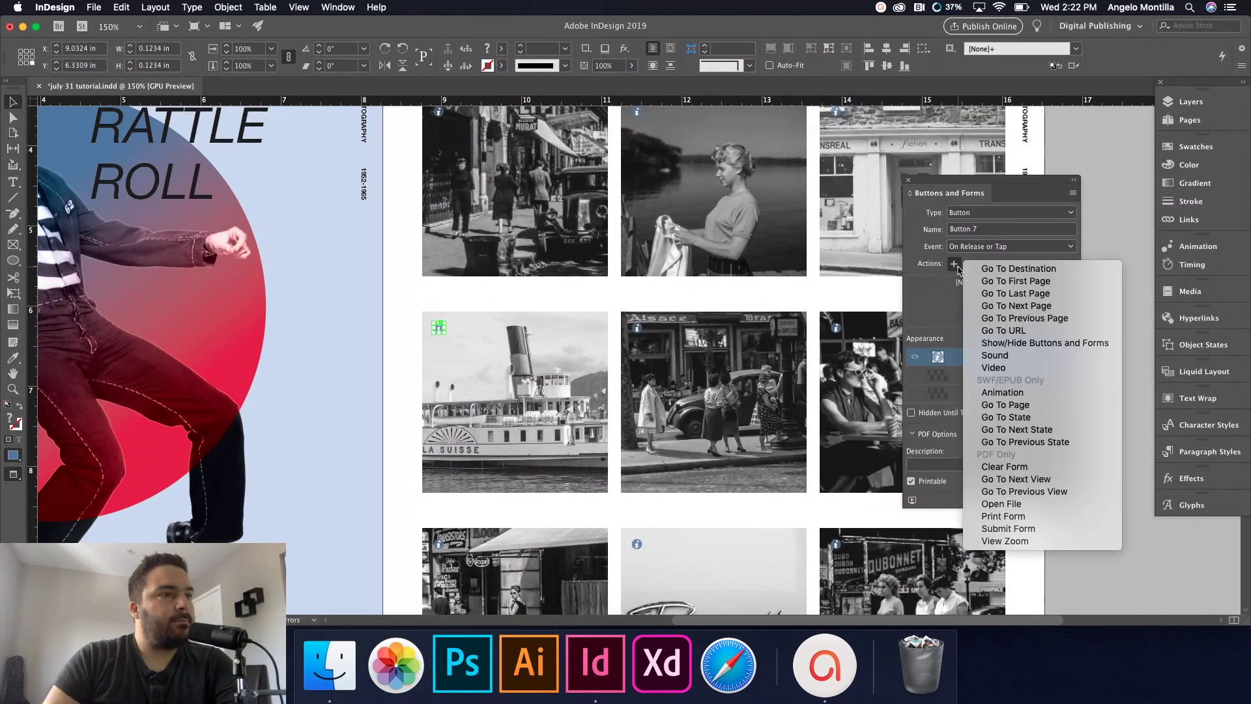
left_click(1005, 419)
left_click(993, 357)
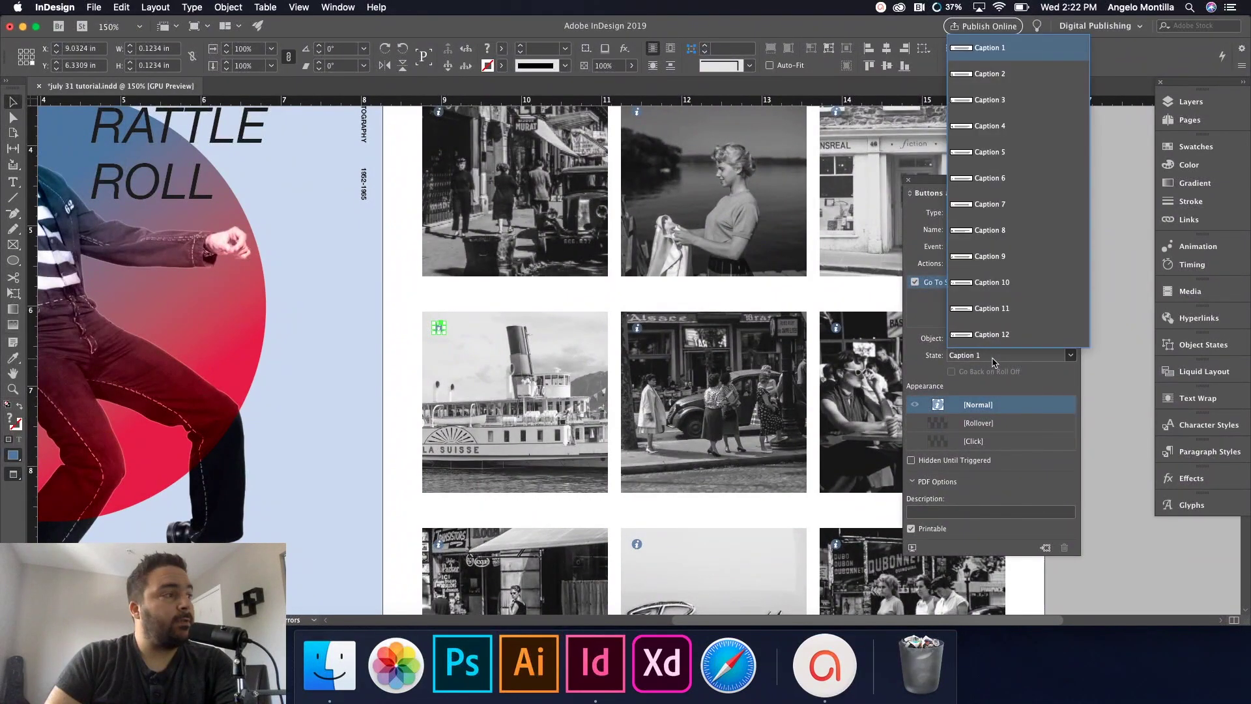
left_click(1002, 209)
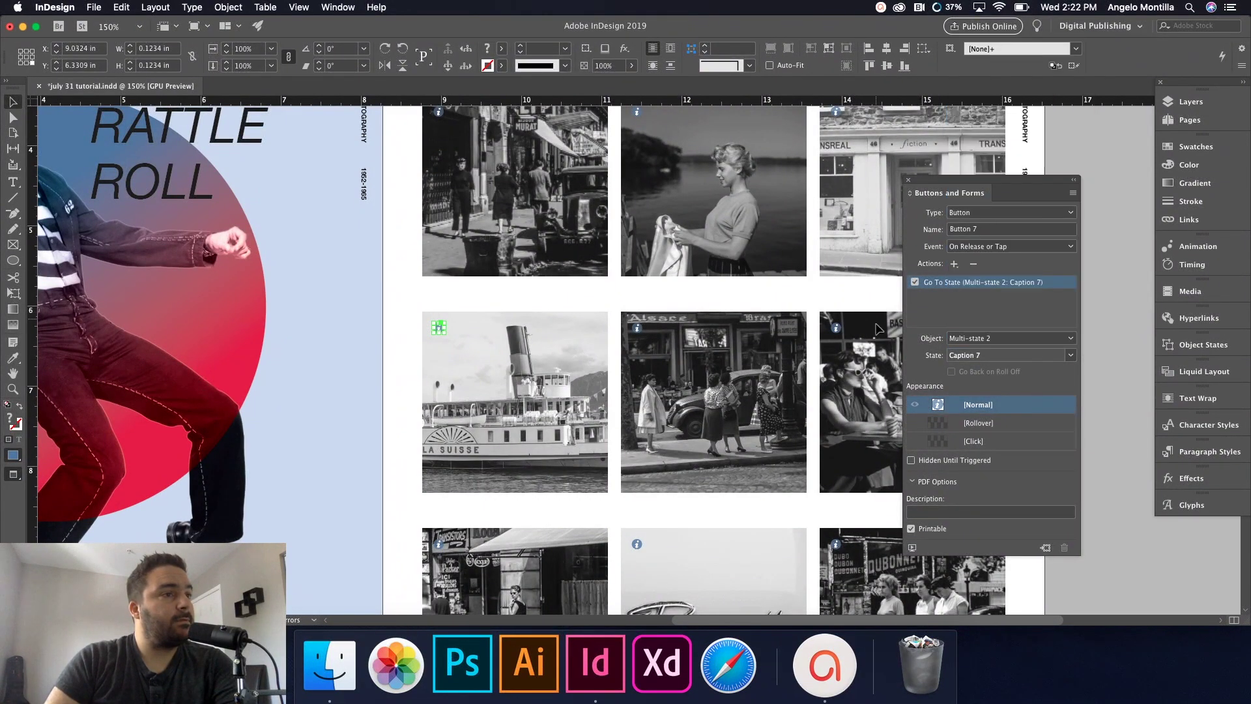
Step: Give the Alsace street photo's info button a Go To State action for Caption 8
left_click(637, 330)
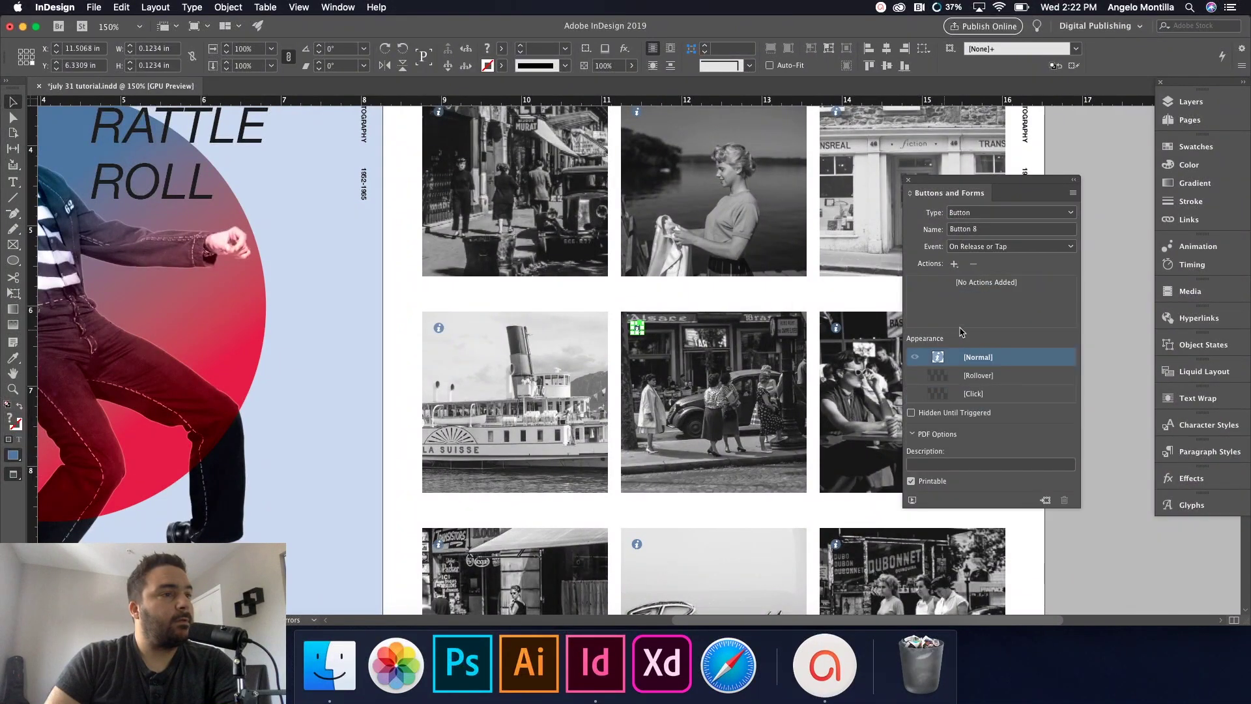
left_click(955, 264)
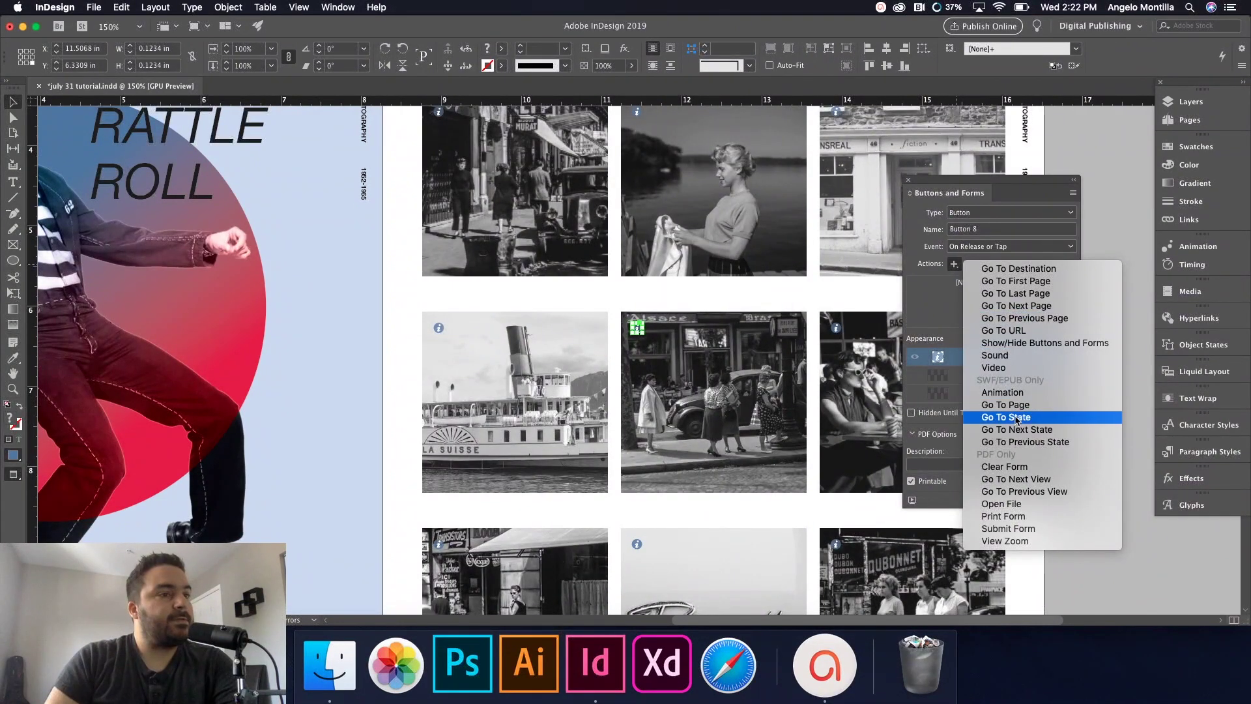
left_click(1003, 416)
left_click(977, 355)
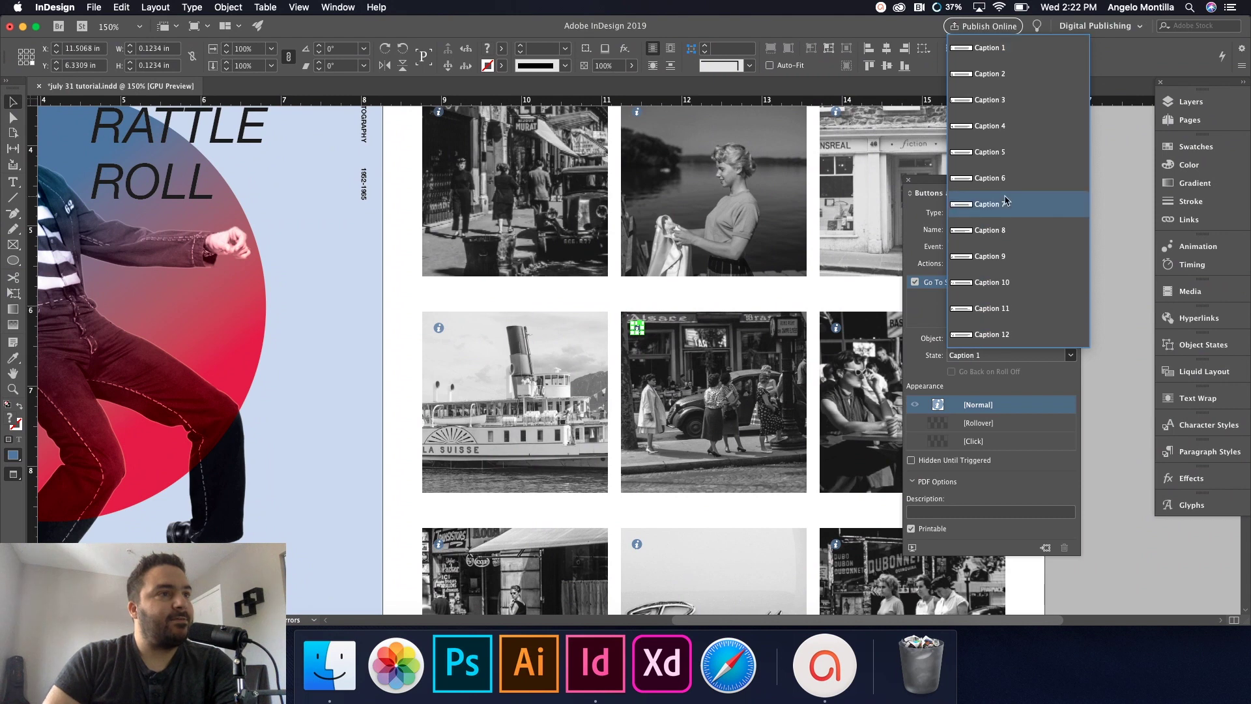
left_click(997, 229)
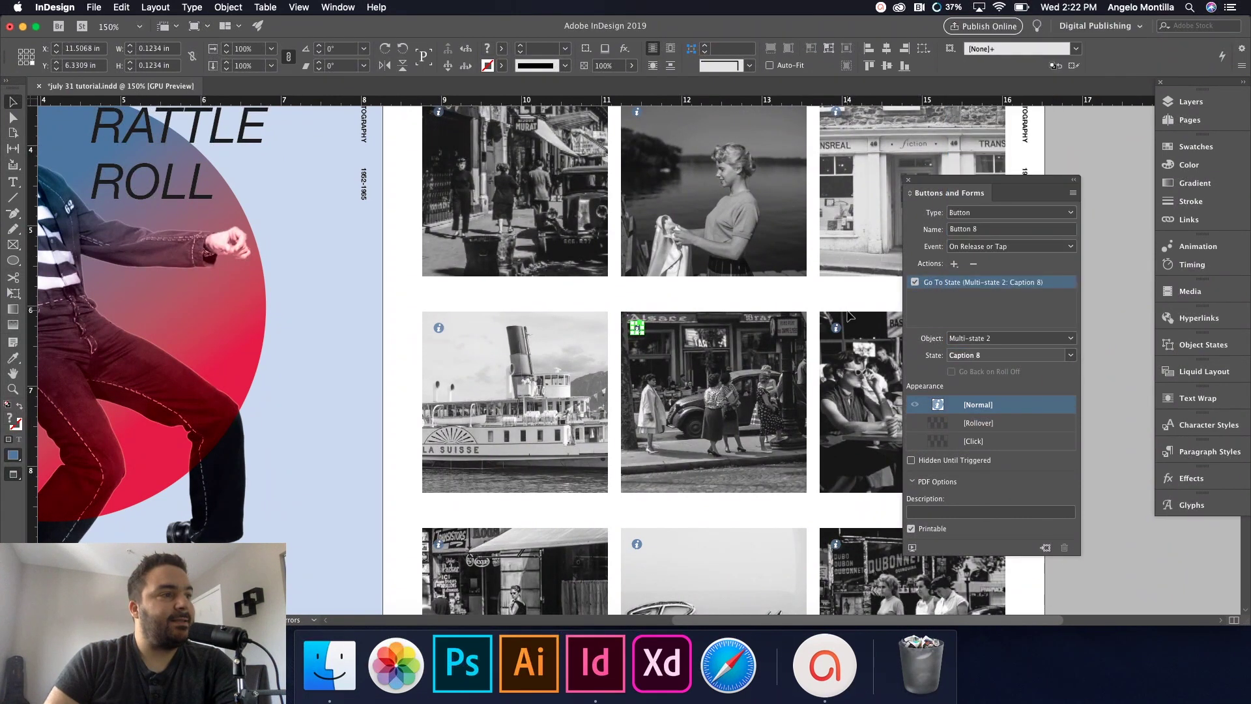
Step: Give the café table photo's info button a Go To State action for Caption 9
left_click(837, 329)
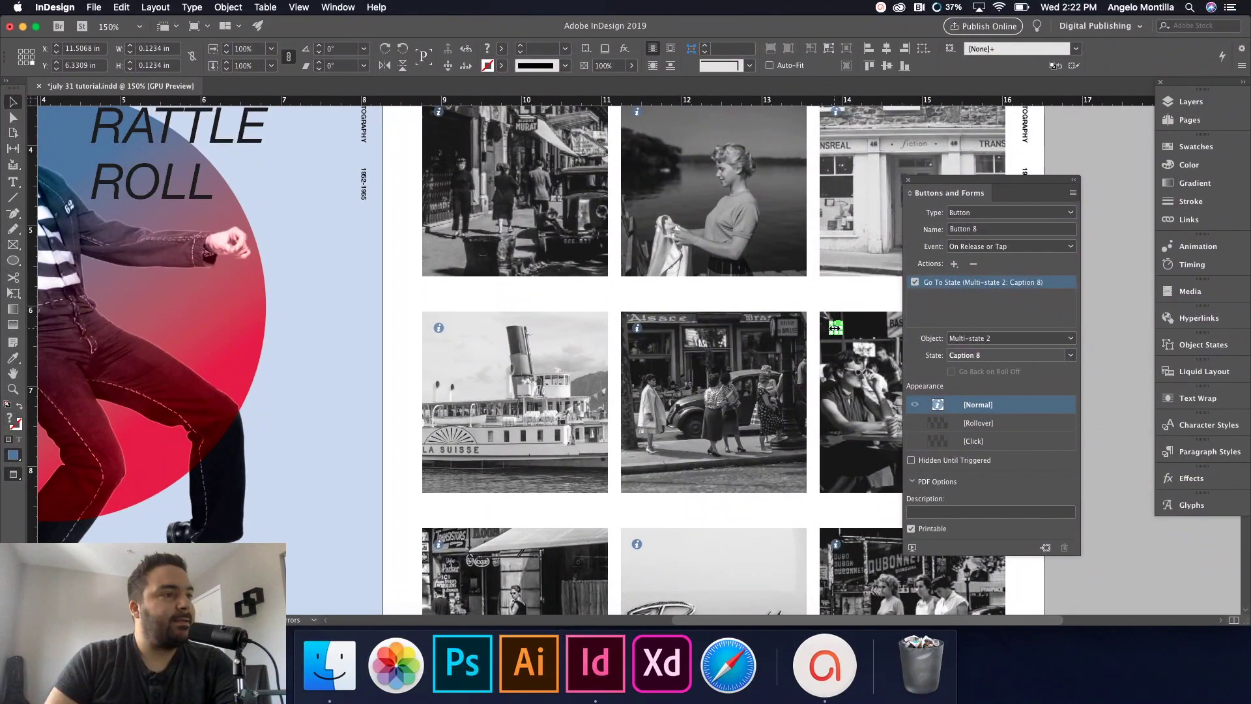
left_click(954, 263)
left_click(1020, 419)
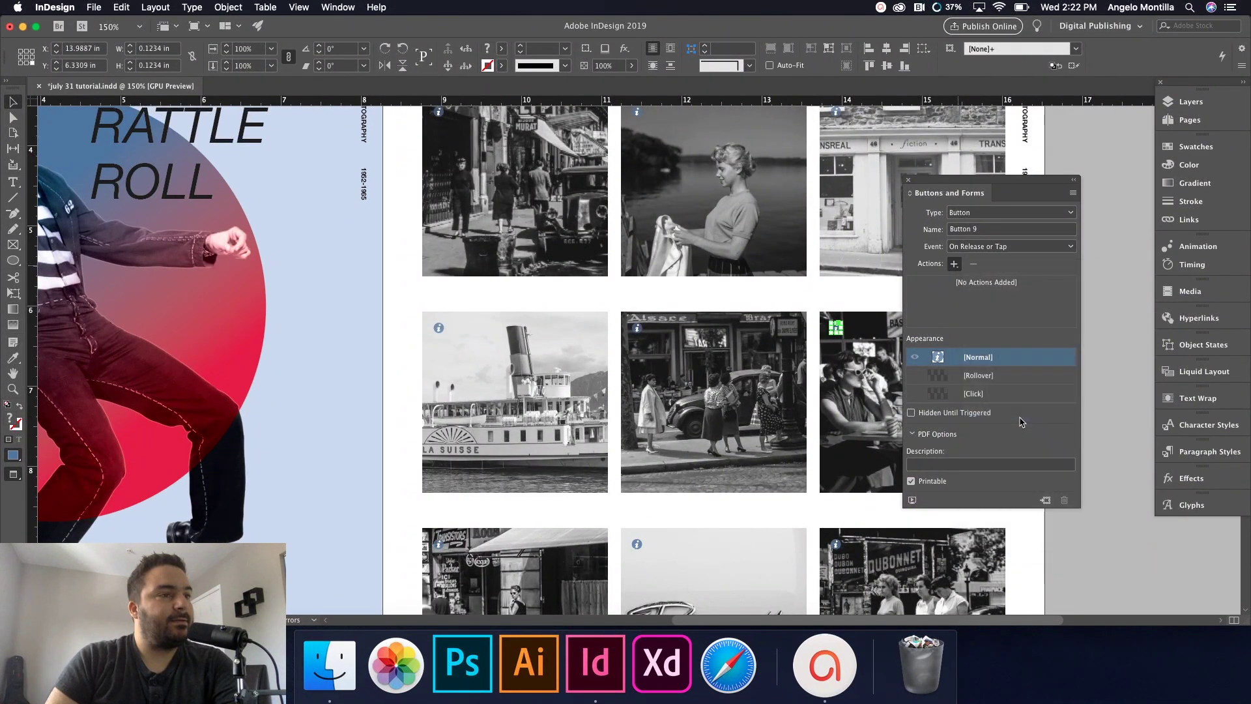
left_click(970, 355)
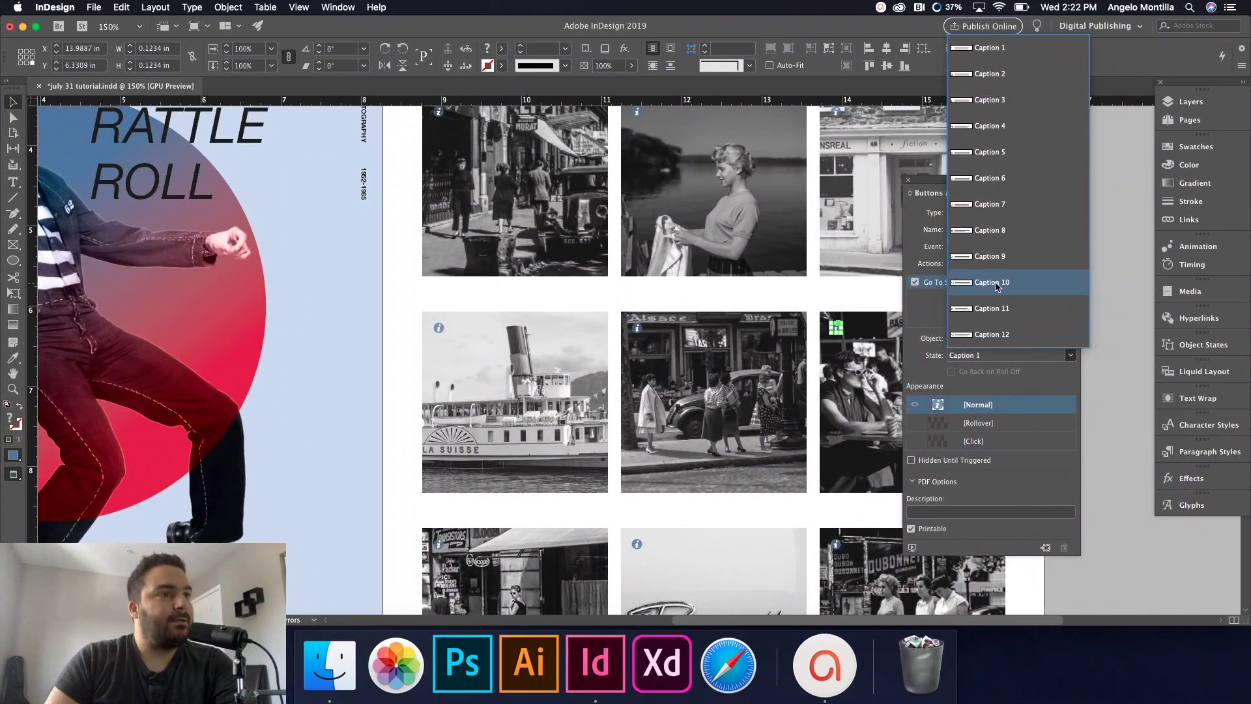
left_click(987, 256)
Step: Give the bottom-left shop photo's info button a Go To State action for Caption 10
scroll(580, 498, "down", 5)
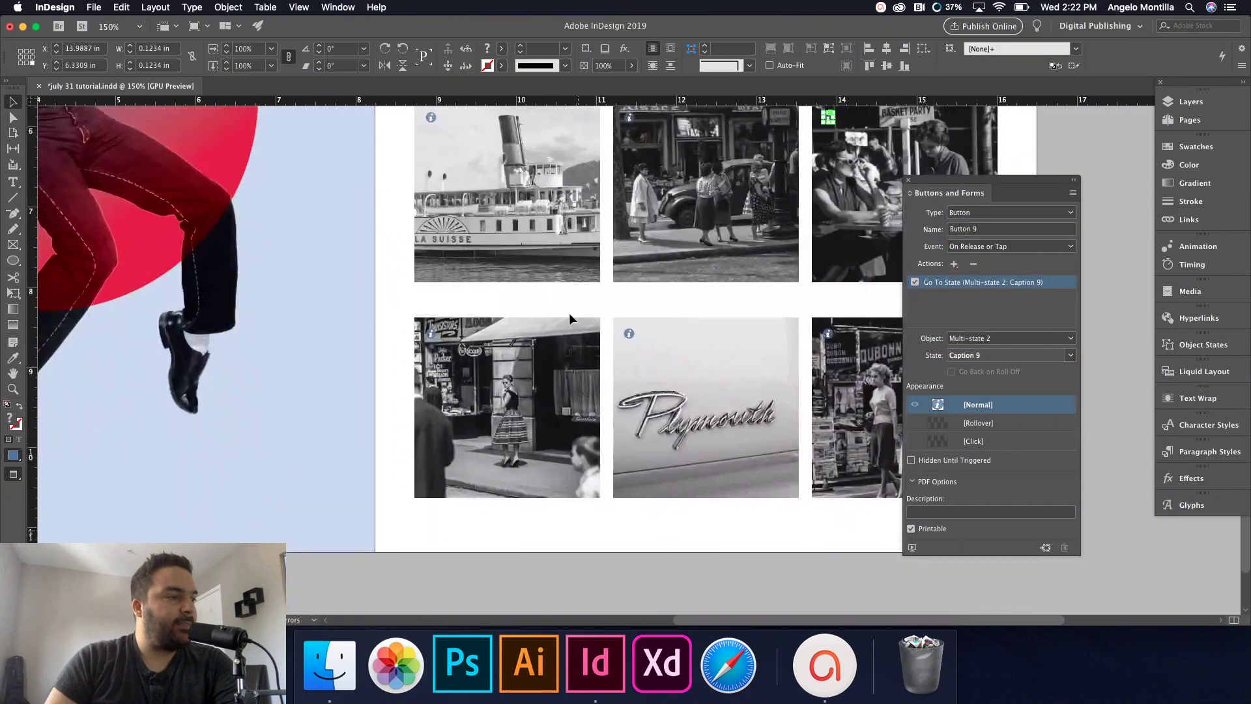
left_click(430, 325)
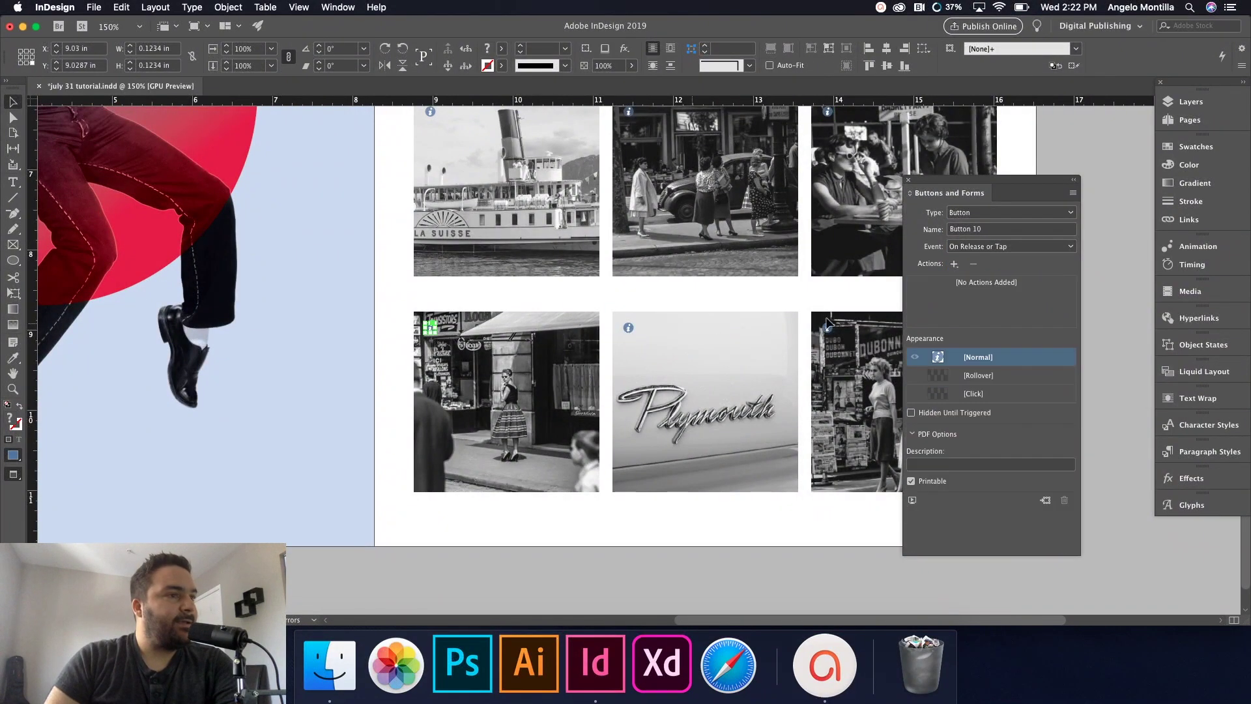
left_click(954, 265)
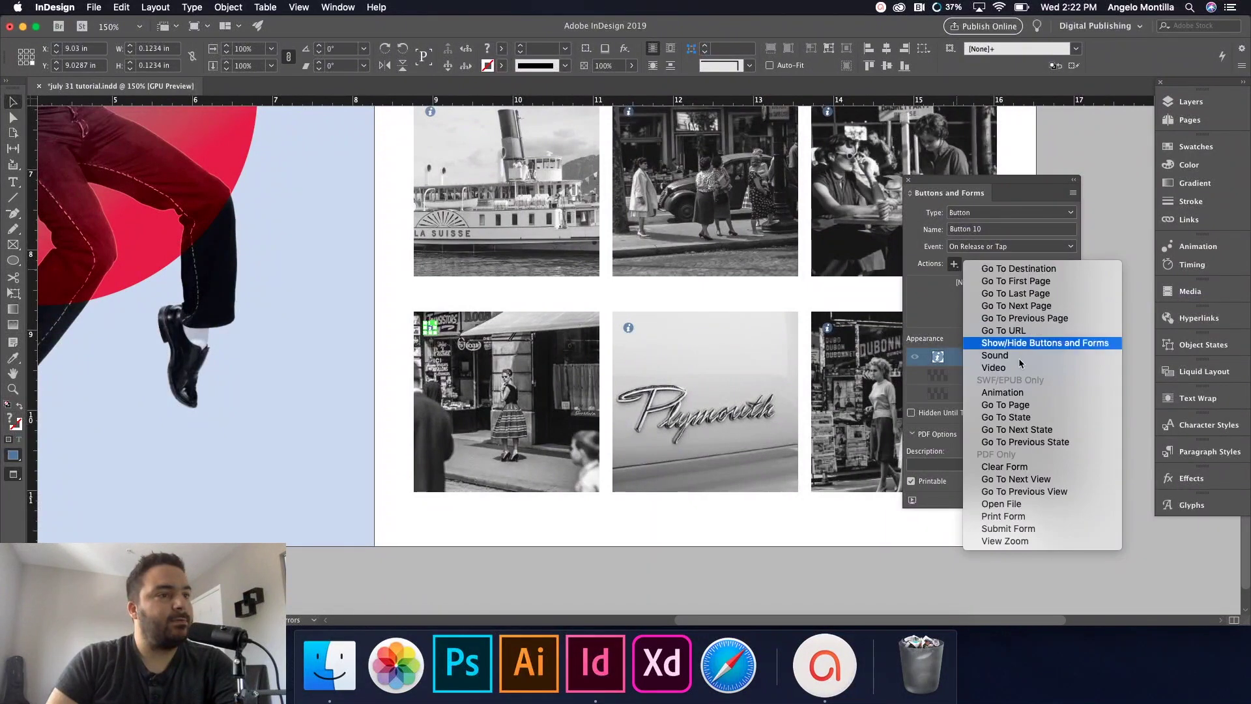
left_click(971, 418)
left_click(965, 355)
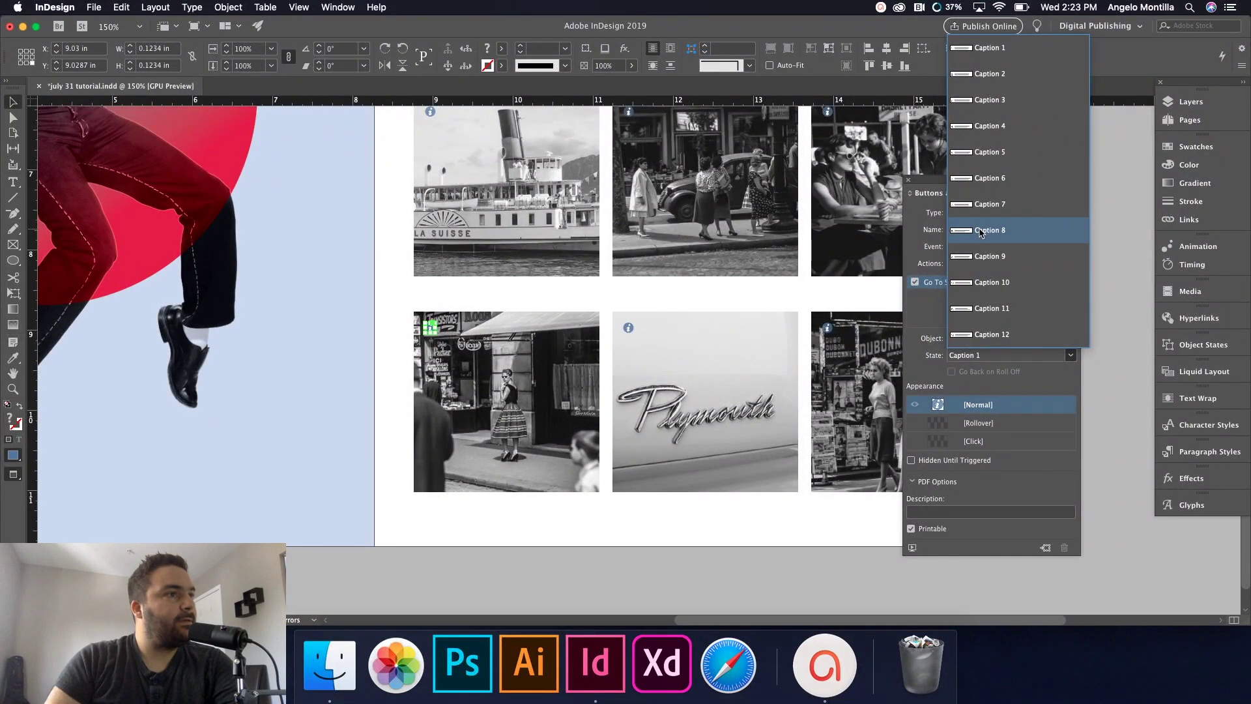
left_click(895, 254)
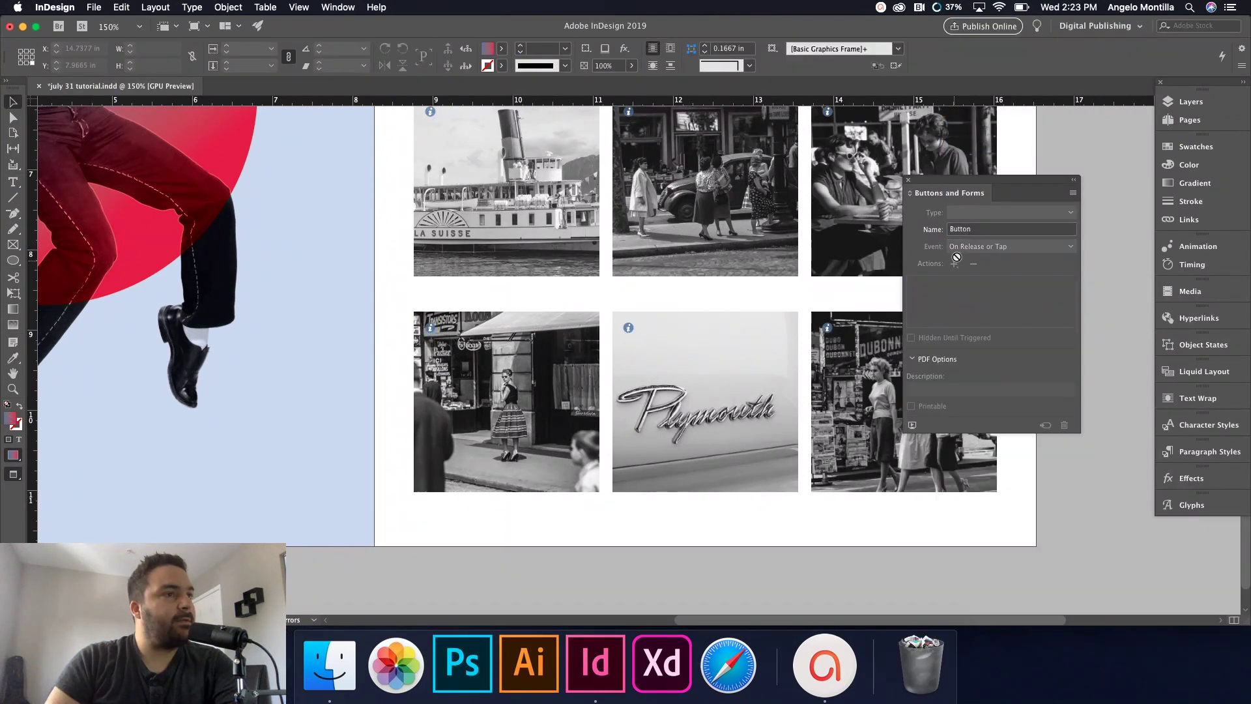
left_click(434, 329)
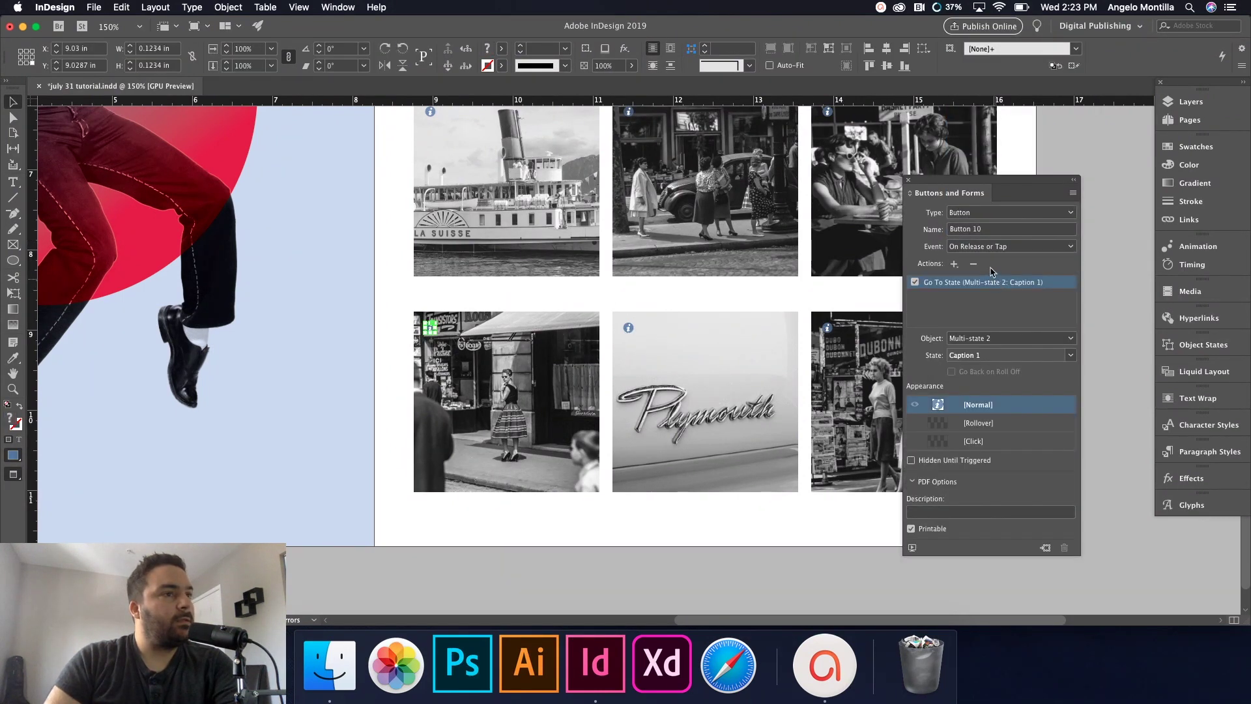
left_click(971, 355)
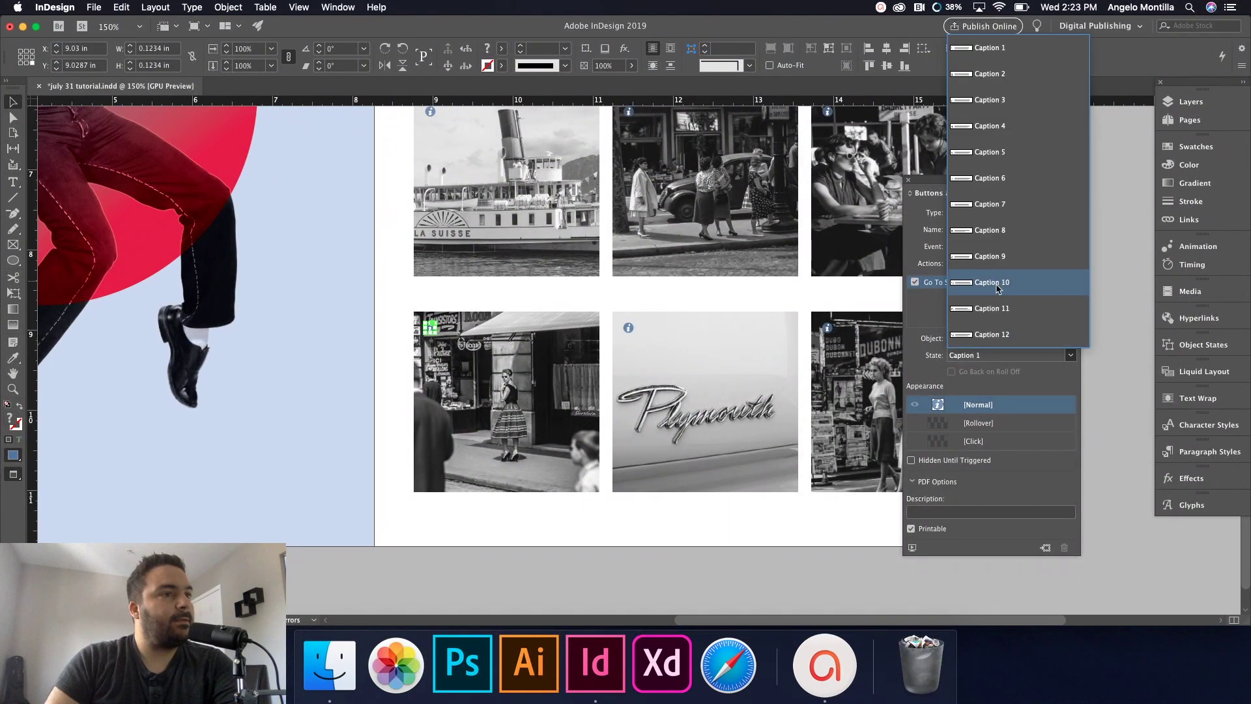
left_click(1000, 290)
Step: Give the Plymouth photo's info button a Go To State action for Caption 11
left_click(632, 330)
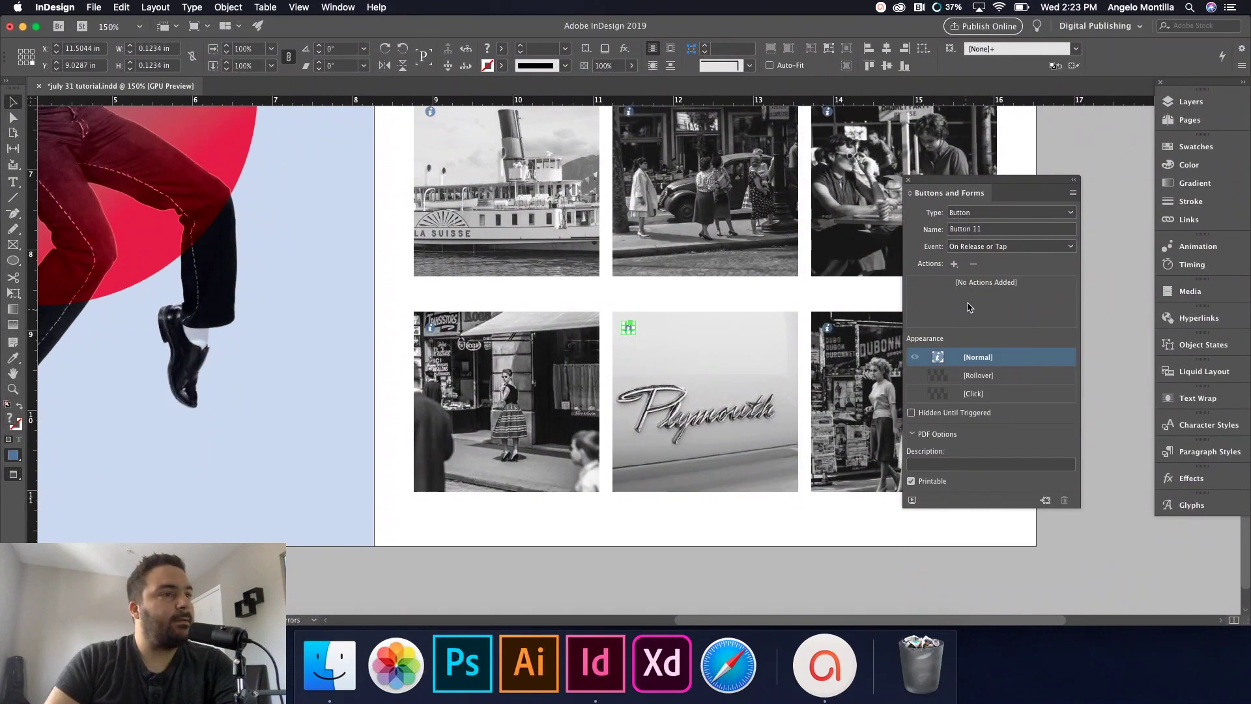
left_click(953, 263)
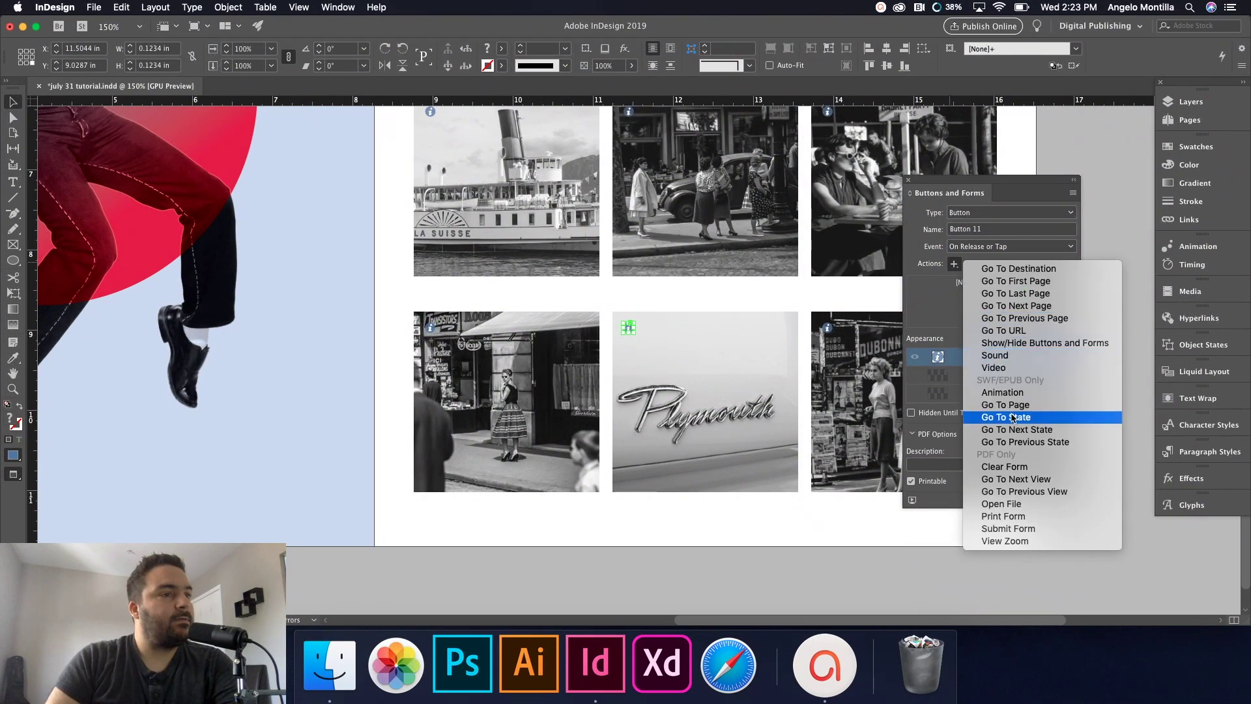
key("Escape")
left_click(963, 355)
left_click(977, 313)
Step: Give the bottom-right photo's button a Go To State action for Caption 12, then redock the panel
left_click(826, 329)
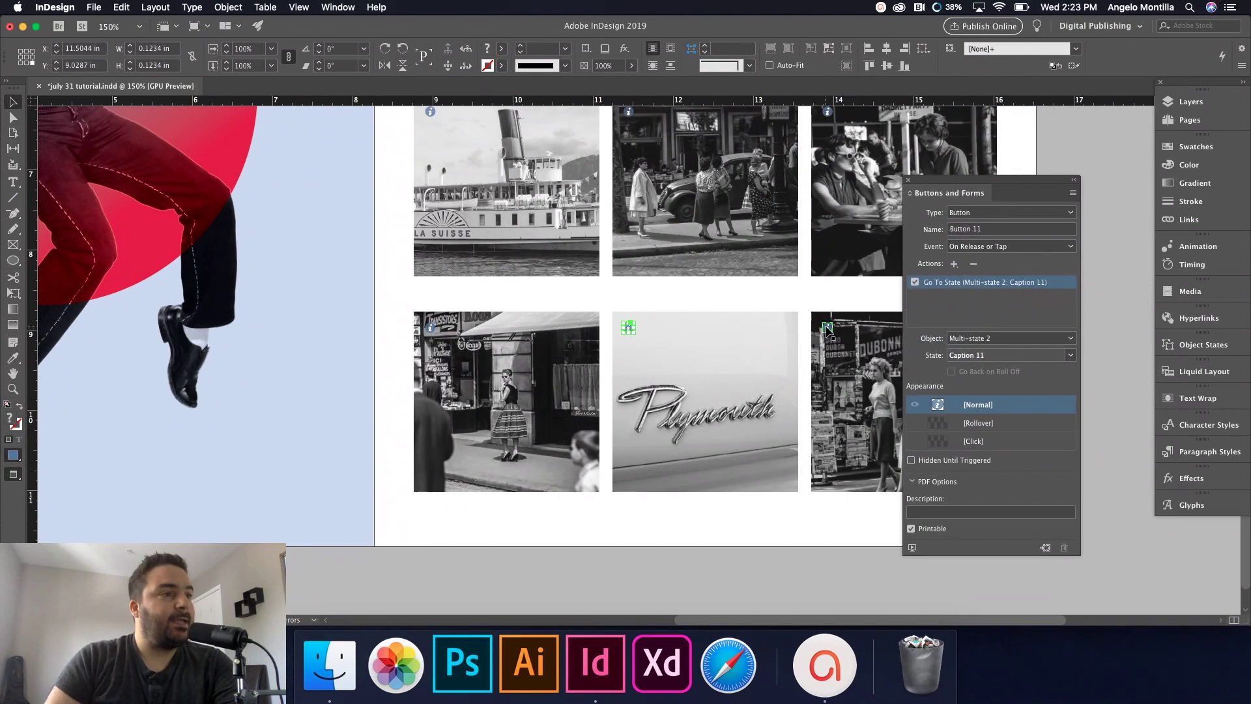
left_click(954, 264)
left_click(977, 416)
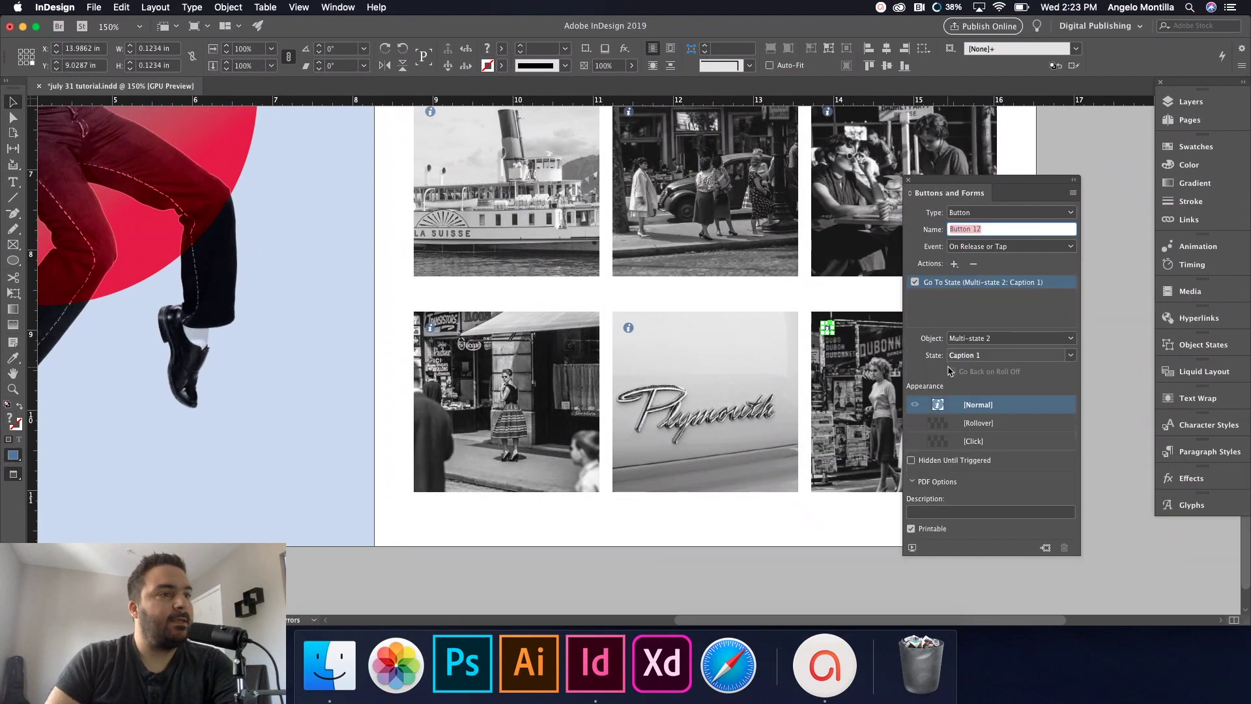
left_click(972, 356)
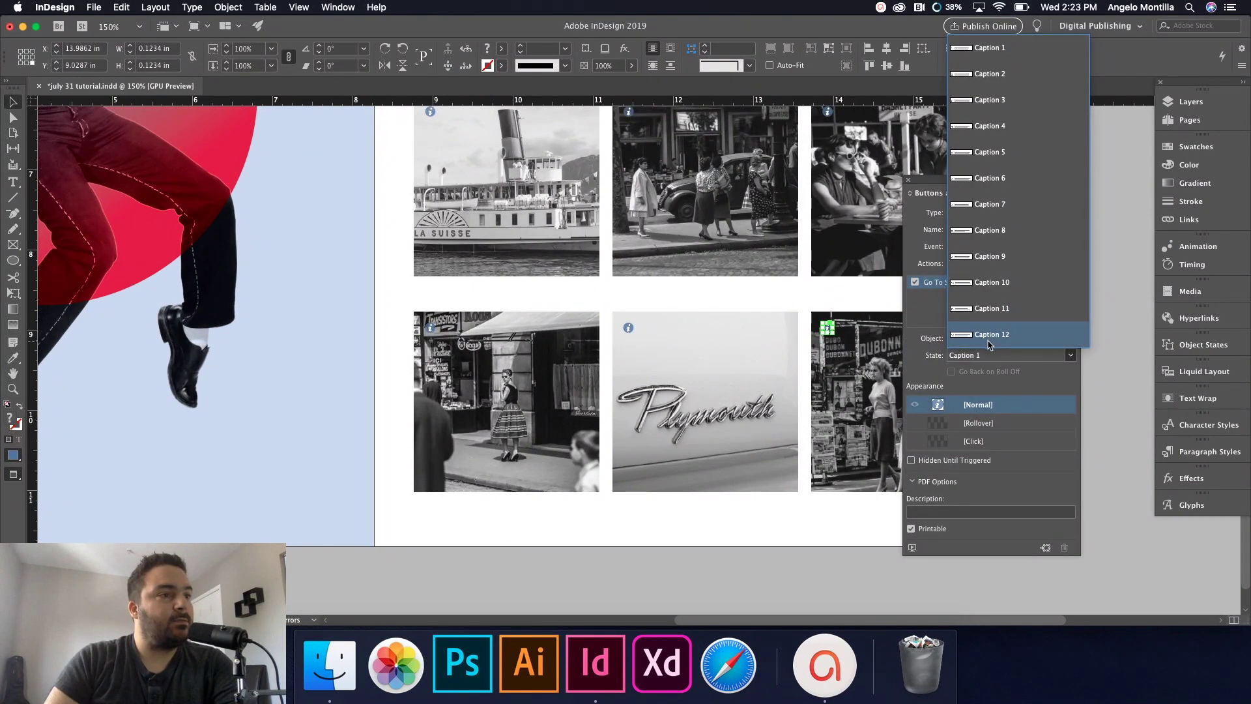
left_click(988, 341)
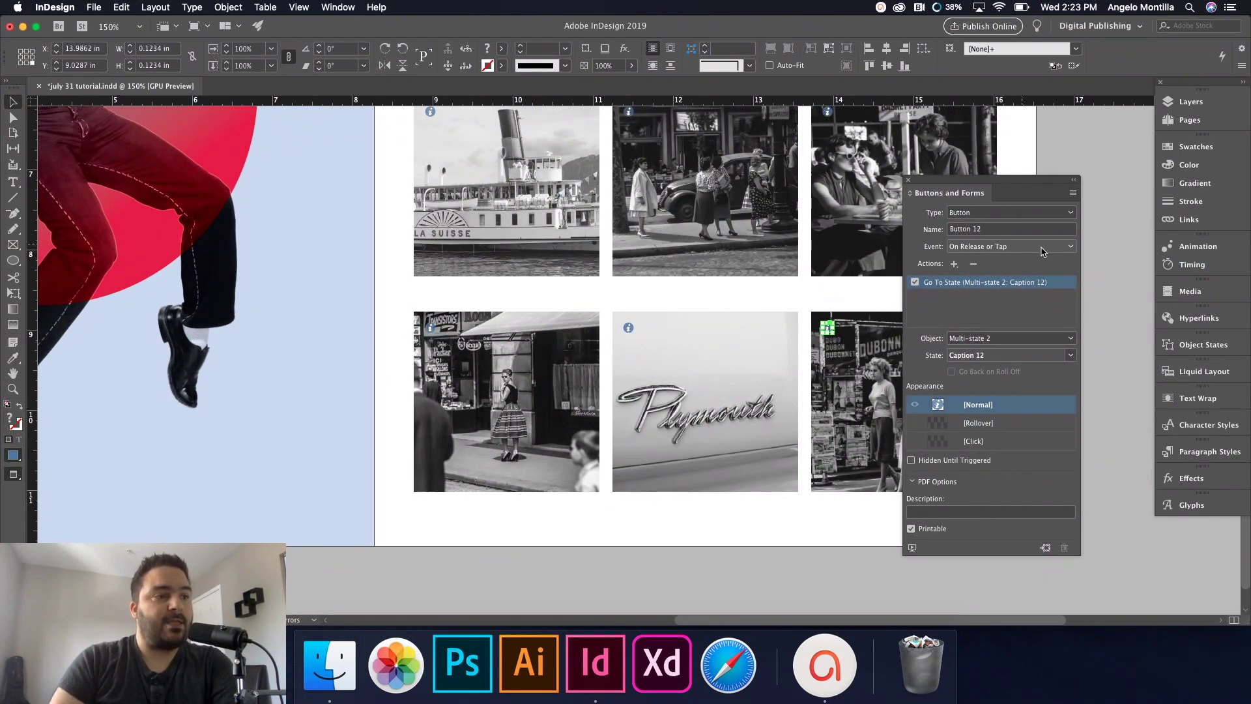
left_click_drag(1029, 183, 1206, 343)
Step: Set the caption states group to Hidden Until Triggered in Object States, then collapse the panel
left_click(1201, 362)
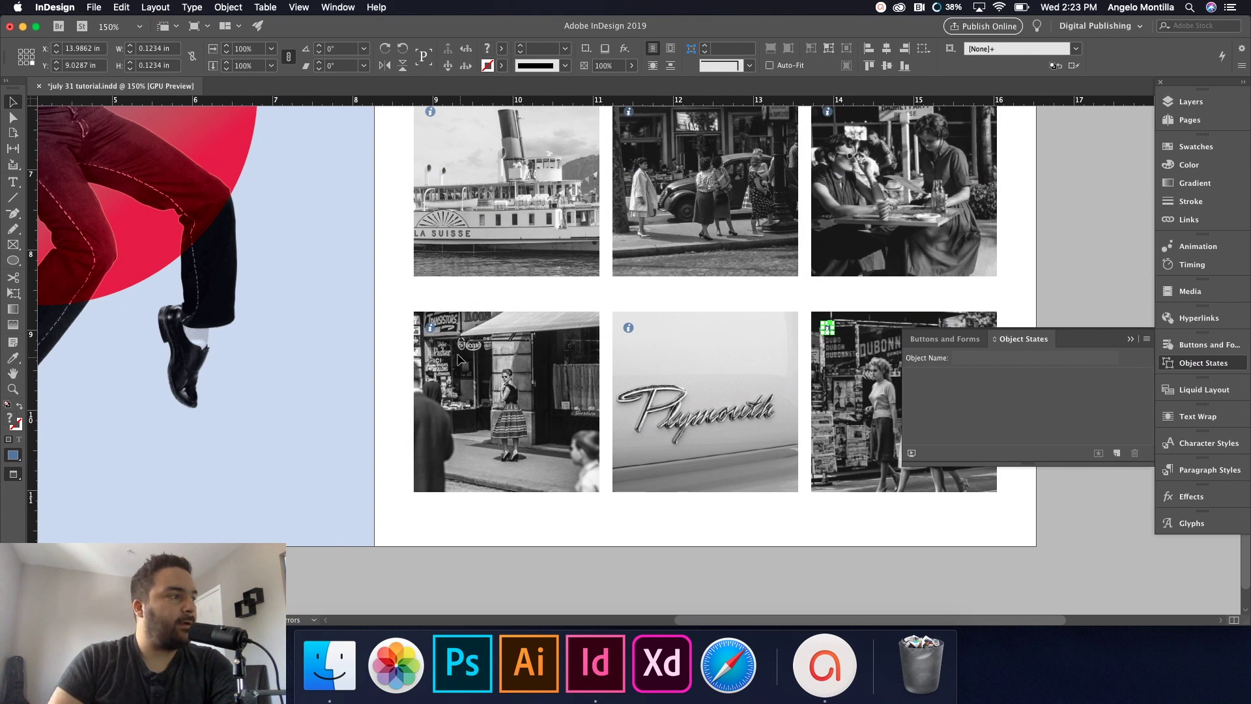
left_click(462, 487)
scroll(579, 359, "up", 10)
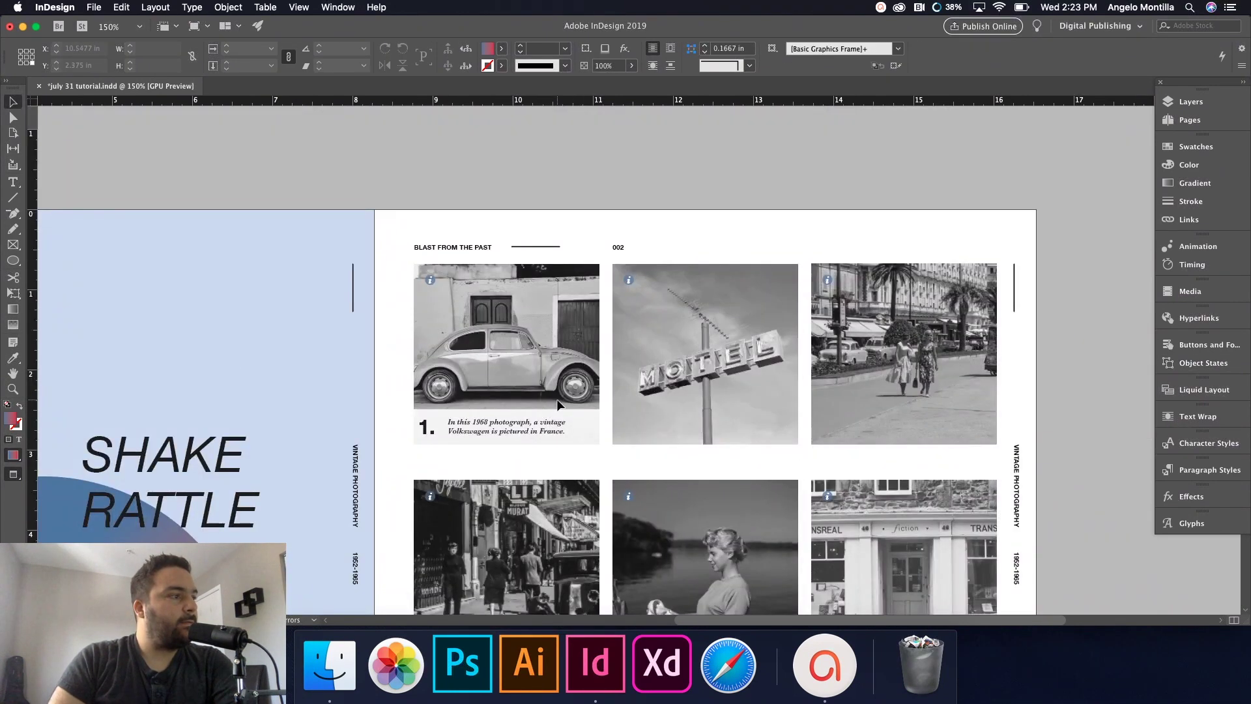
scroll(1068, 353, "down", 3)
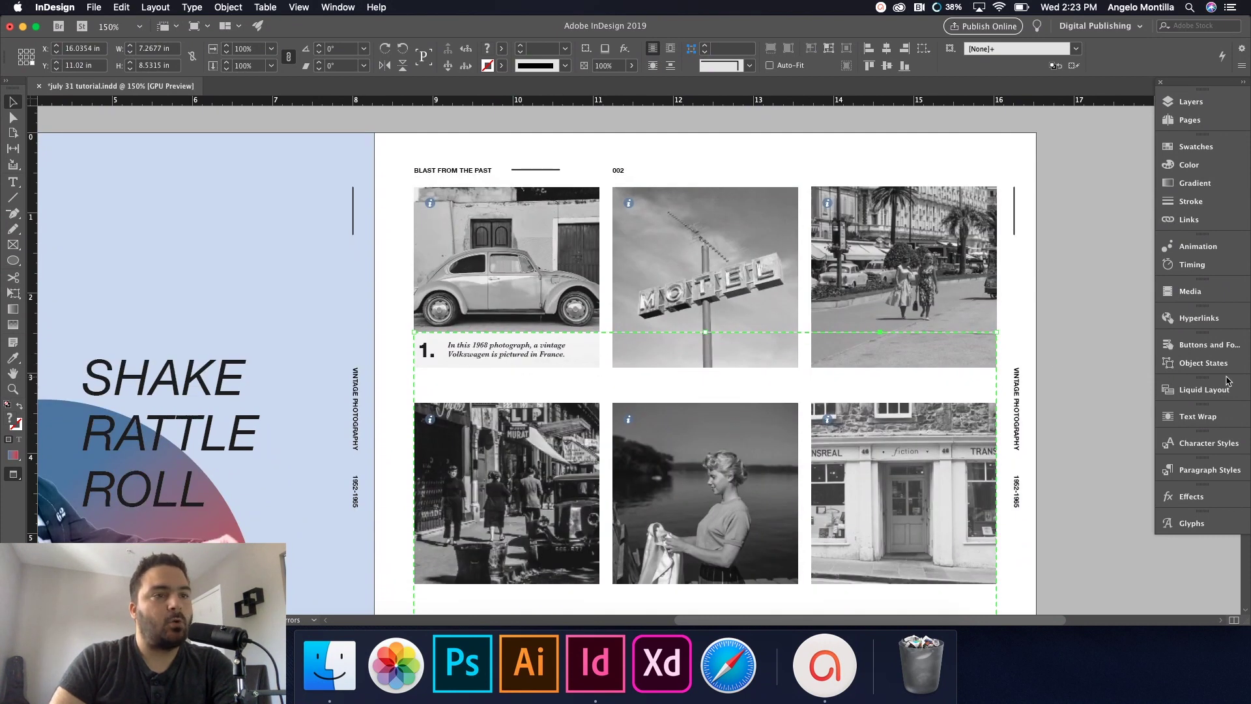
left_click(1201, 363)
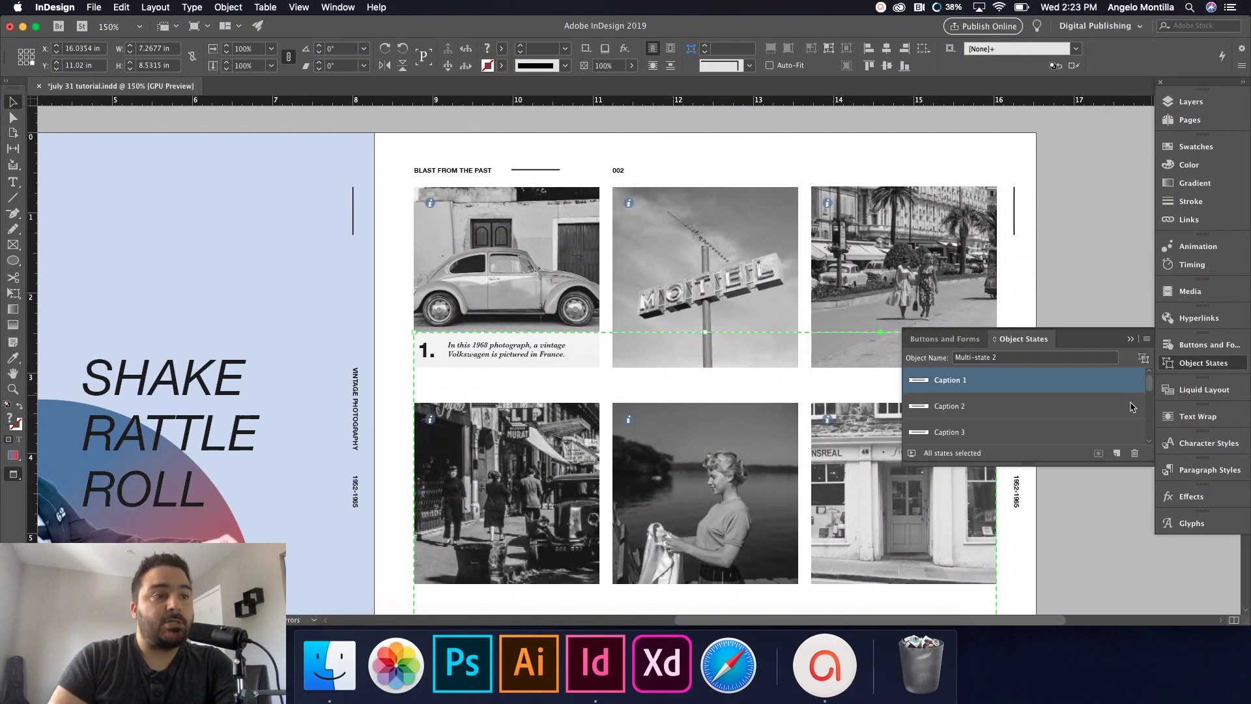
left_click(1145, 340)
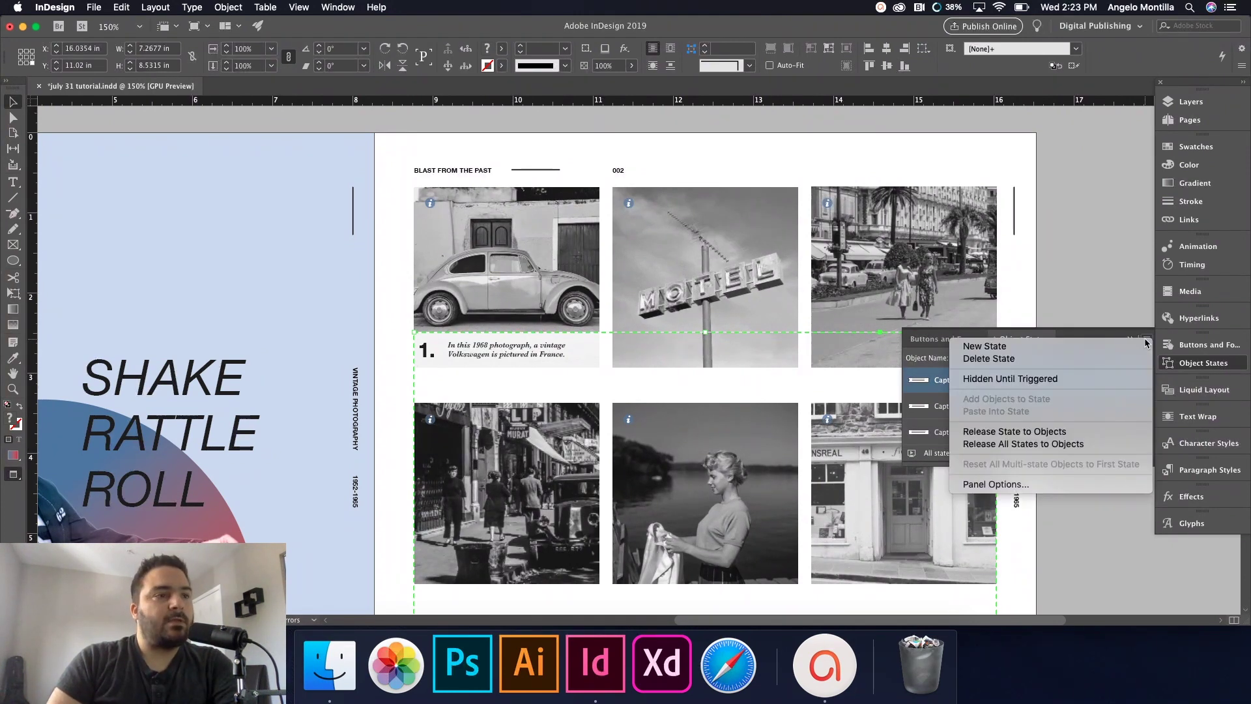
left_click(1101, 336)
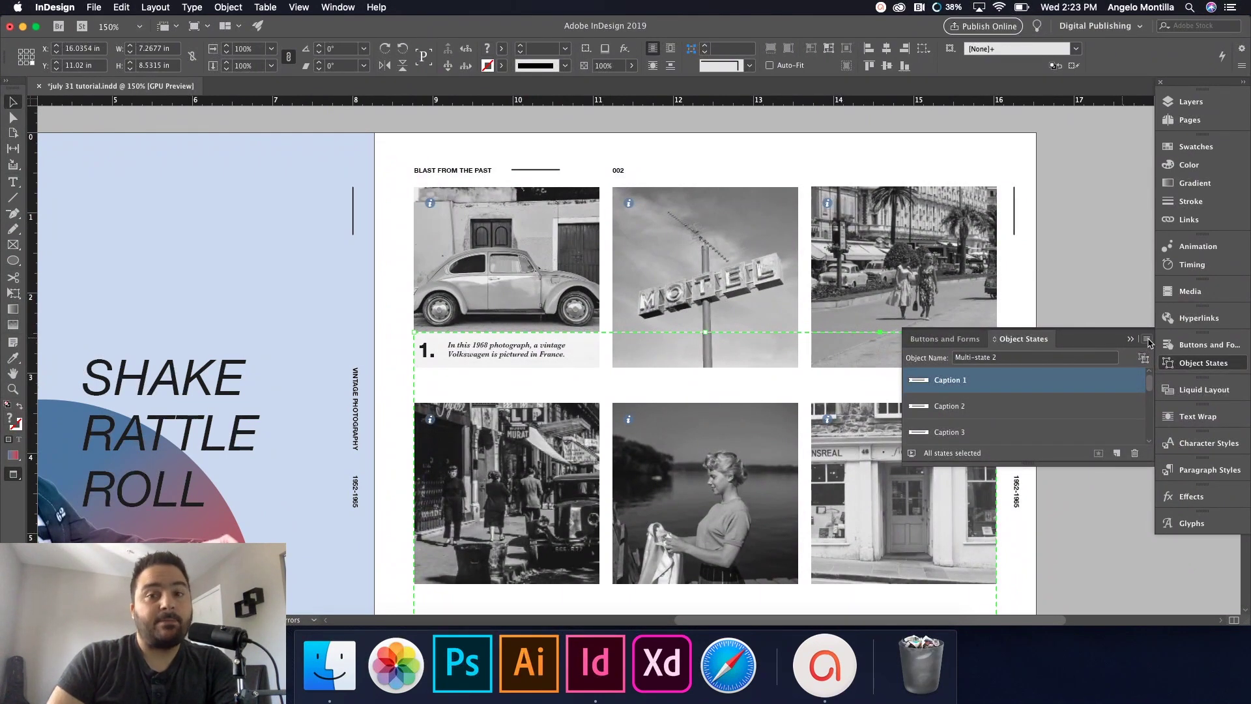
left_click(1147, 340)
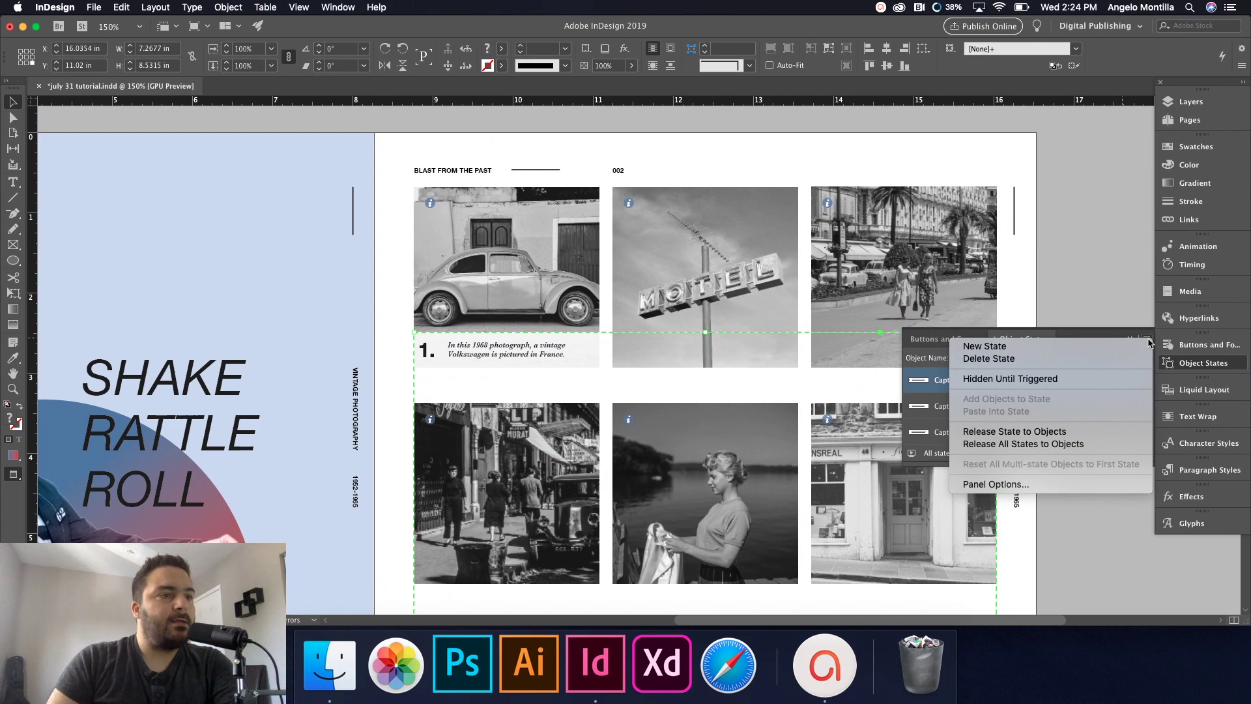
left_click(1068, 382)
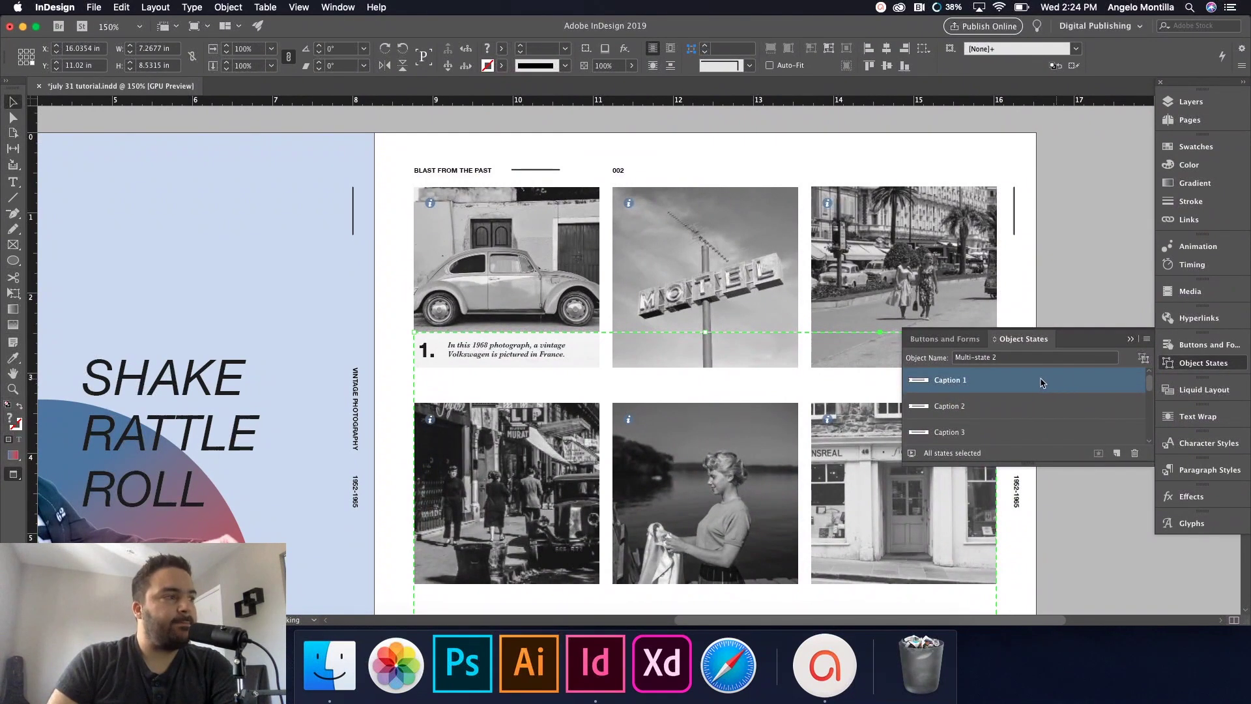
left_click(1129, 339)
Step: Preview the spread from Buttons and Forms, reveal all six photo captions, then close the preview
left_click(1202, 345)
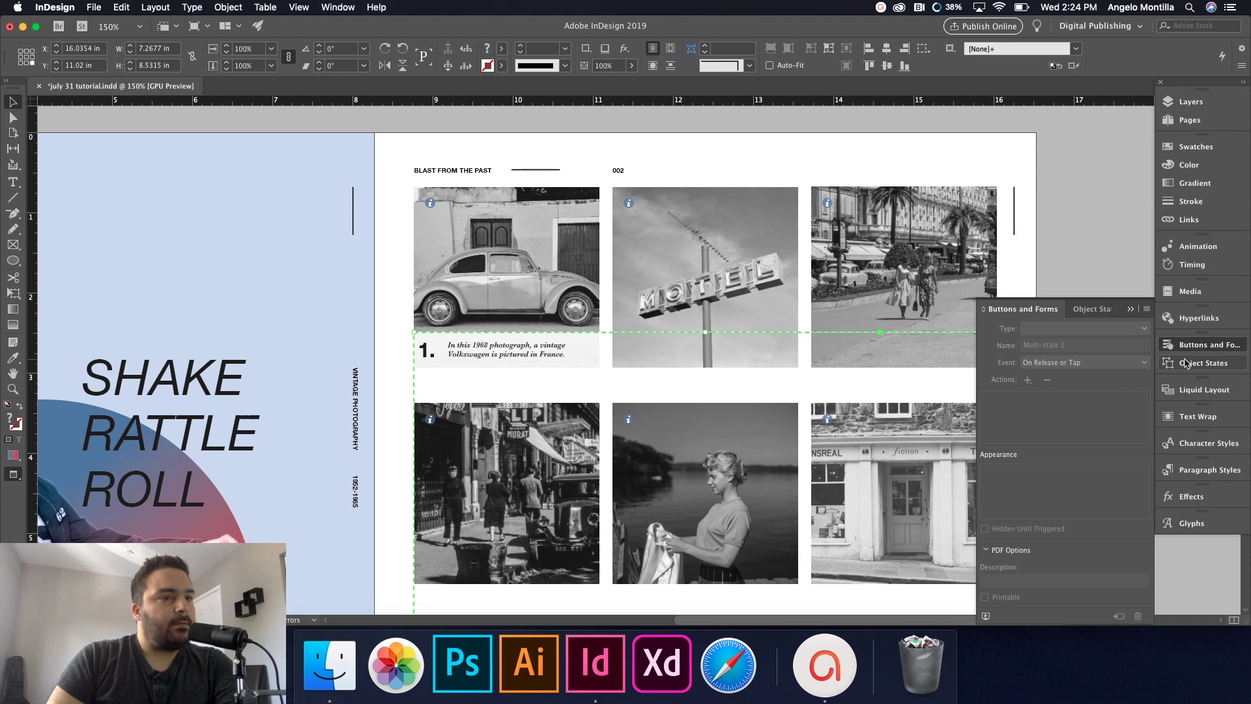
left_click(984, 616)
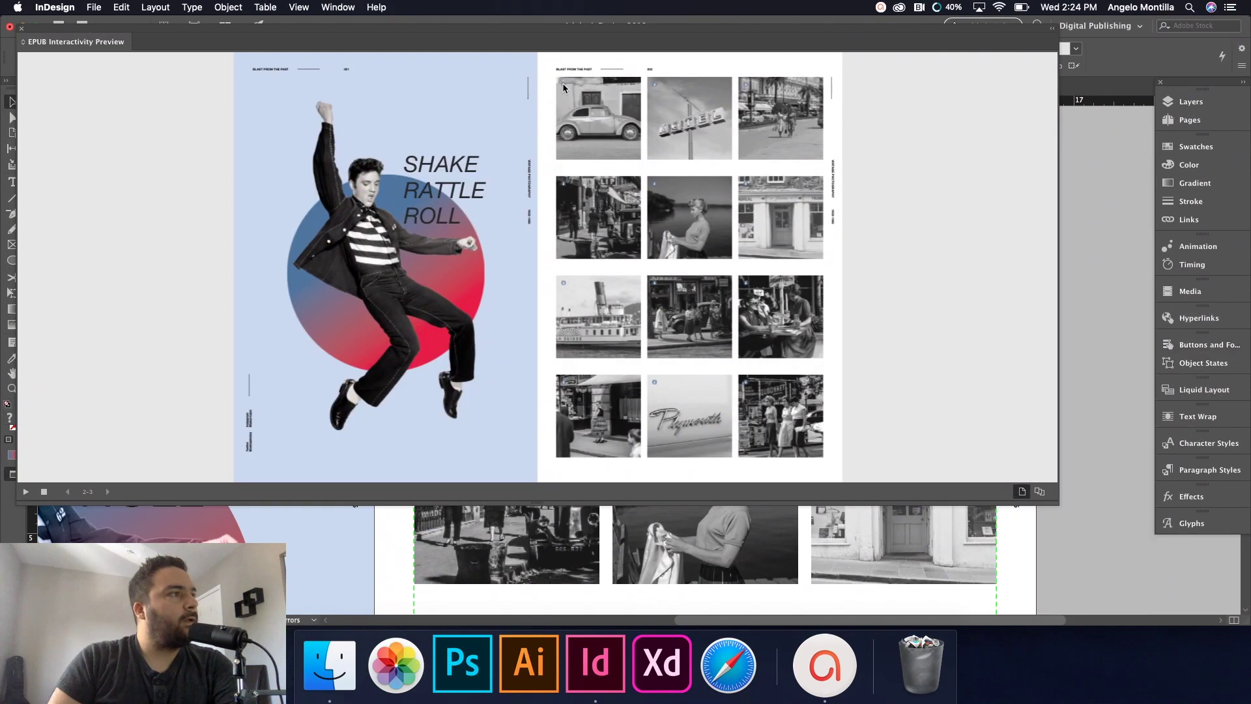
left_click(561, 83)
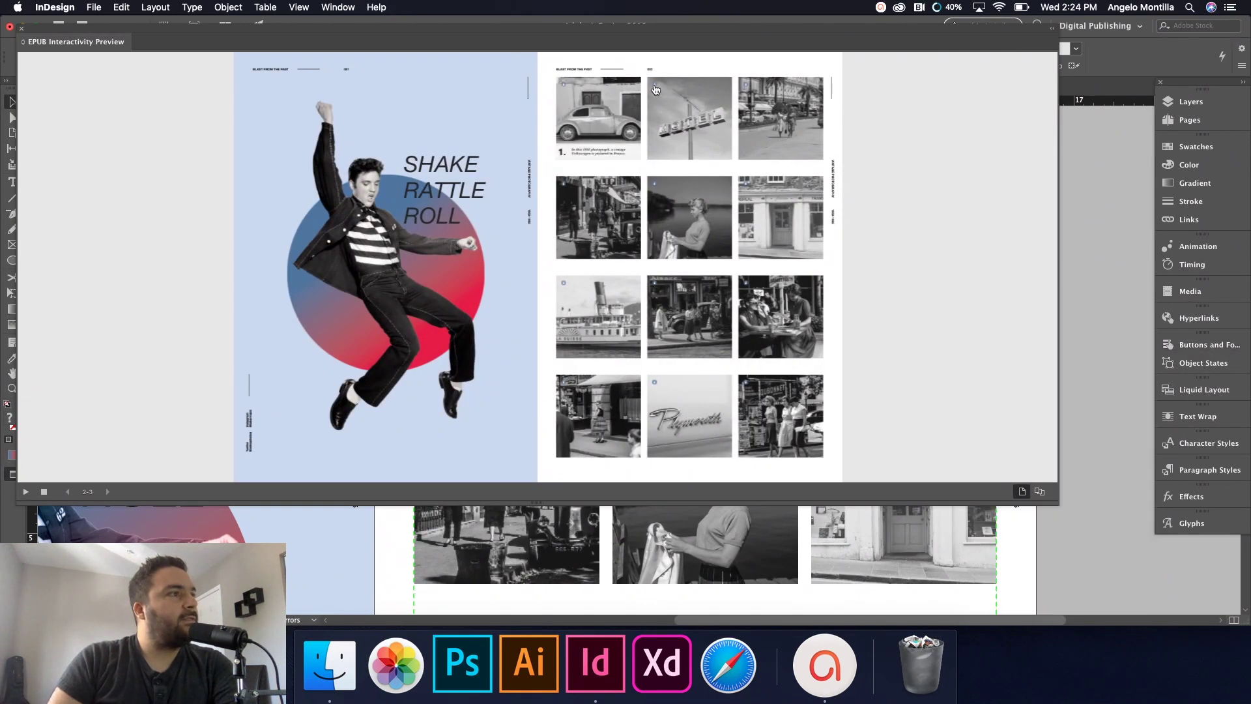
left_click(654, 85)
left_click(747, 88)
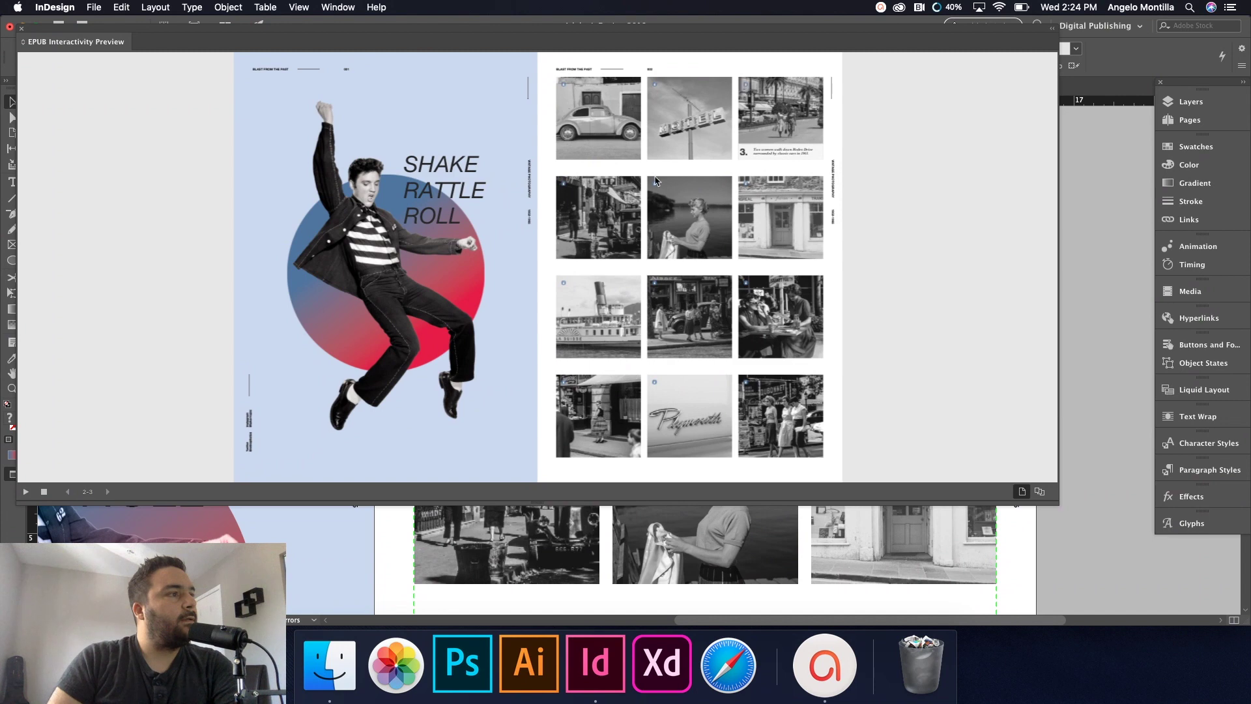
left_click(563, 184)
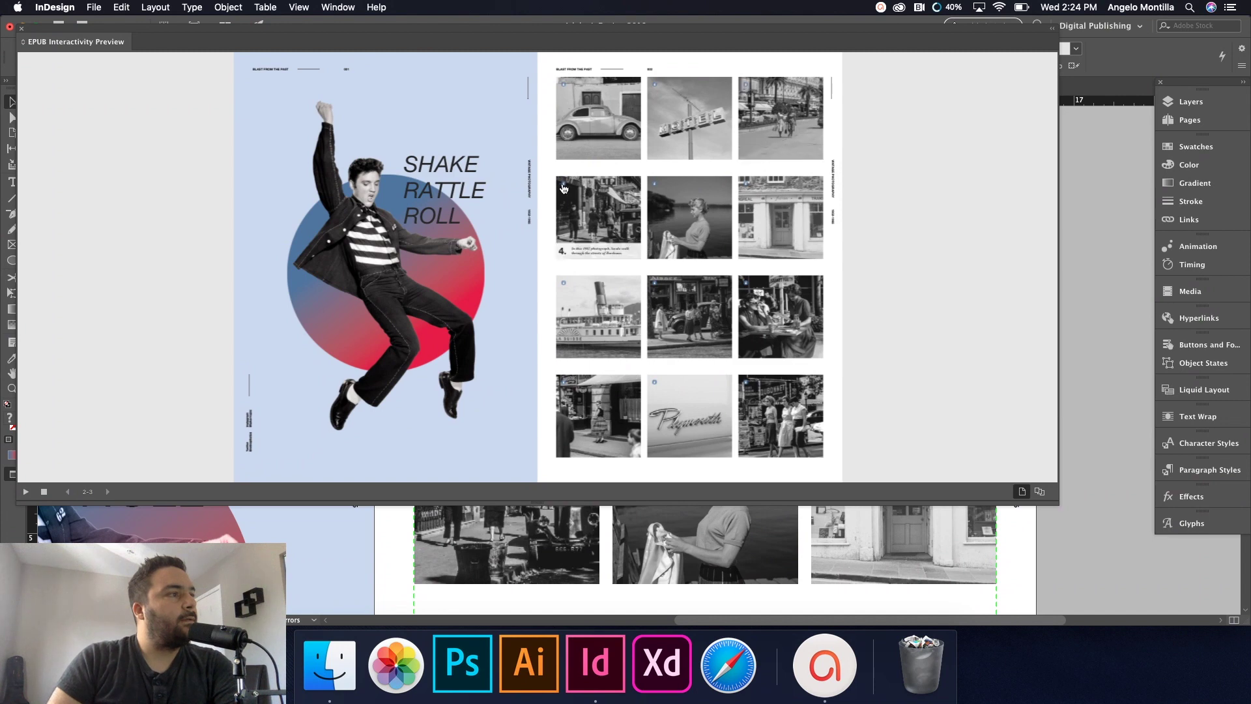
left_click(654, 185)
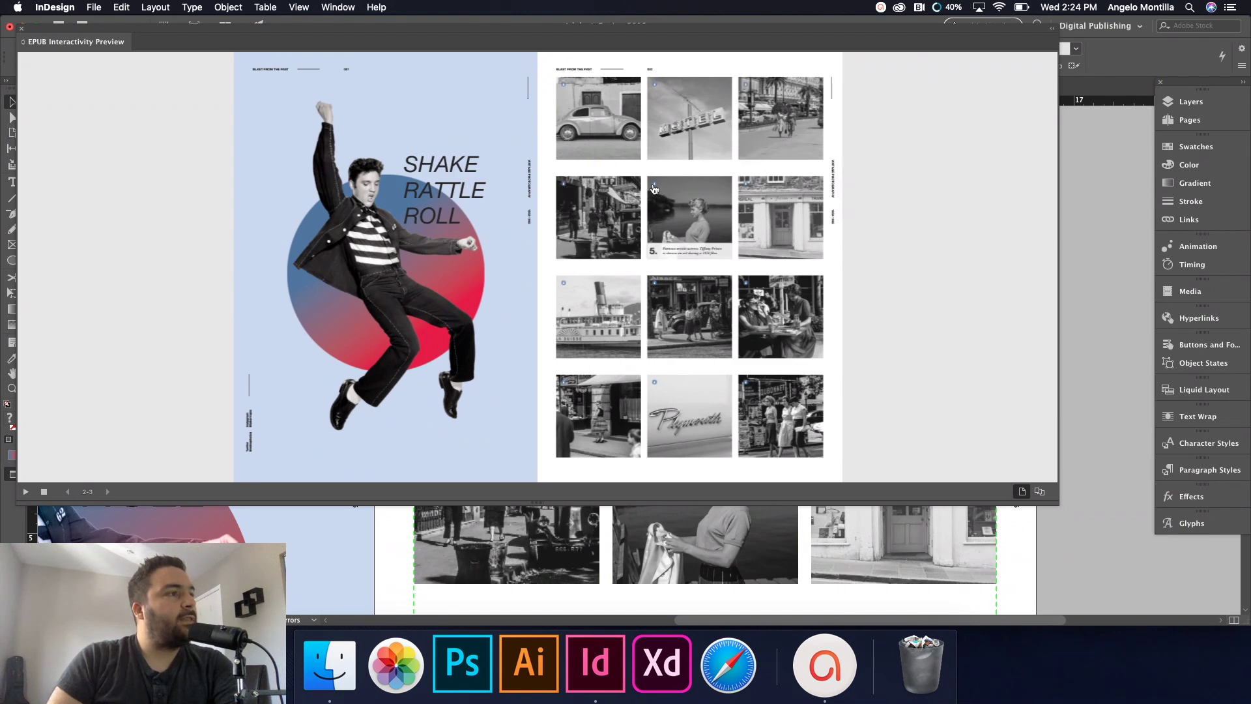
left_click(746, 187)
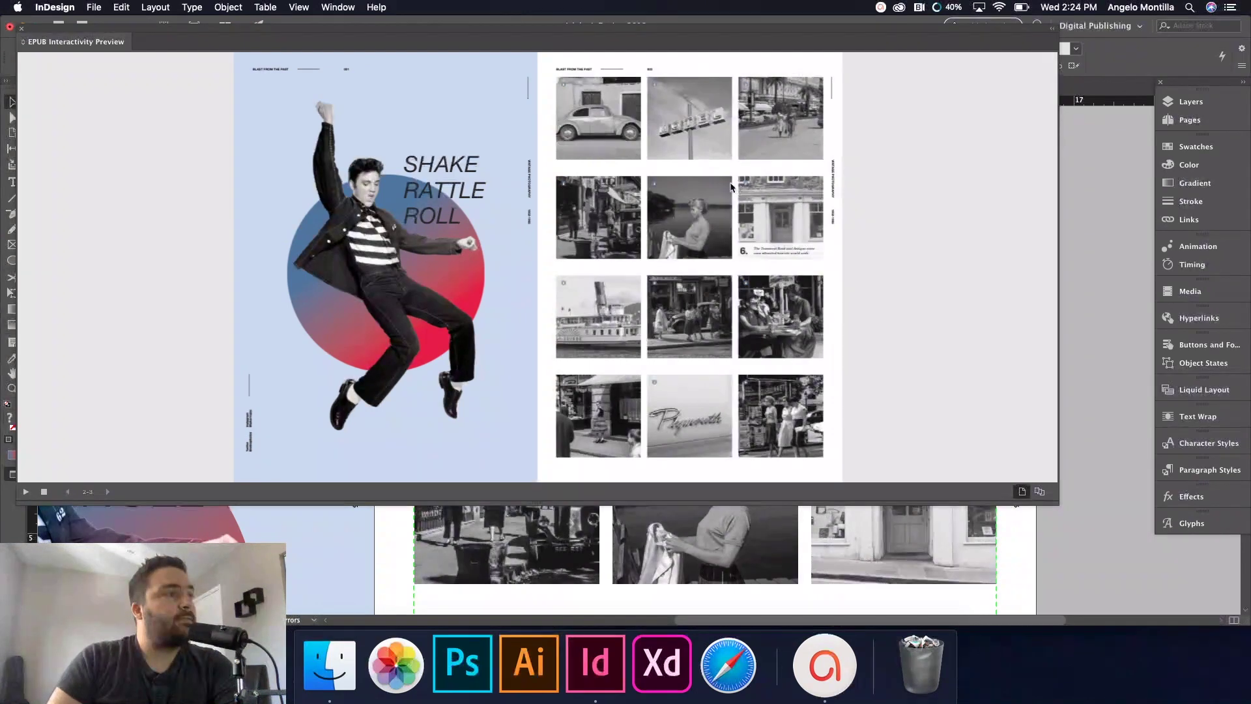
left_click(9, 27)
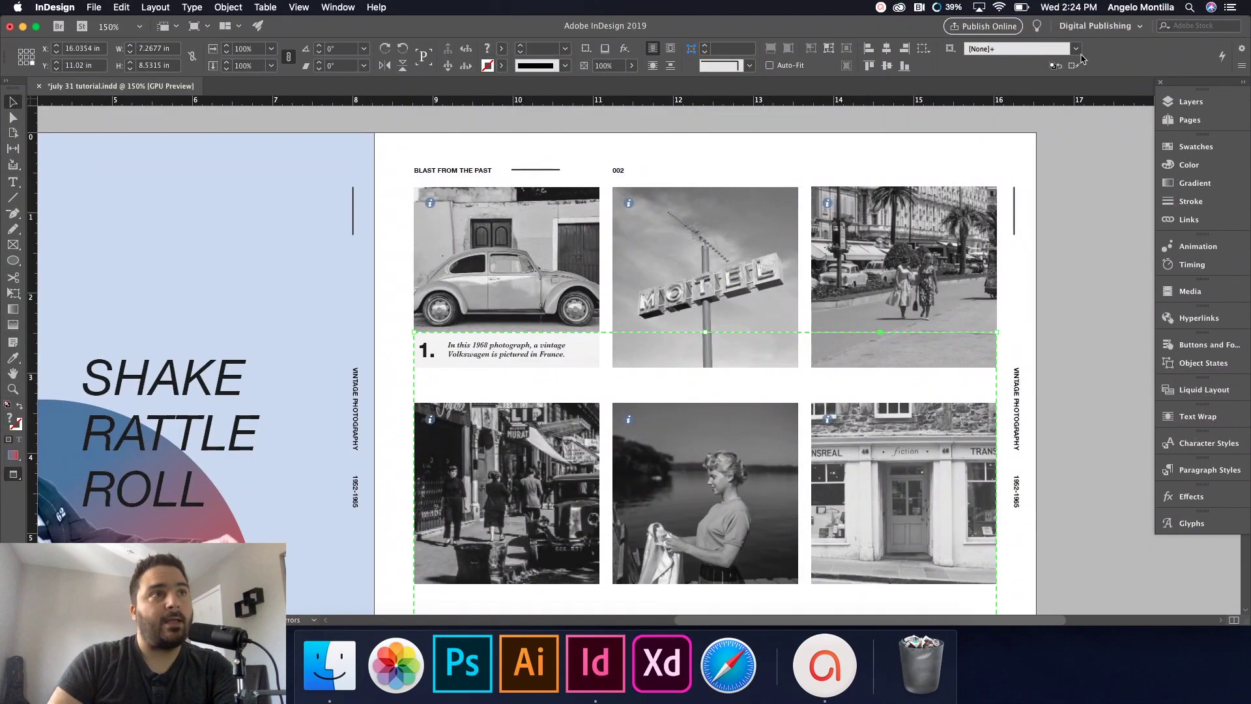
Step: Publish the document online titled 'Photo Galllery' and view it in the browser
left_click(996, 27)
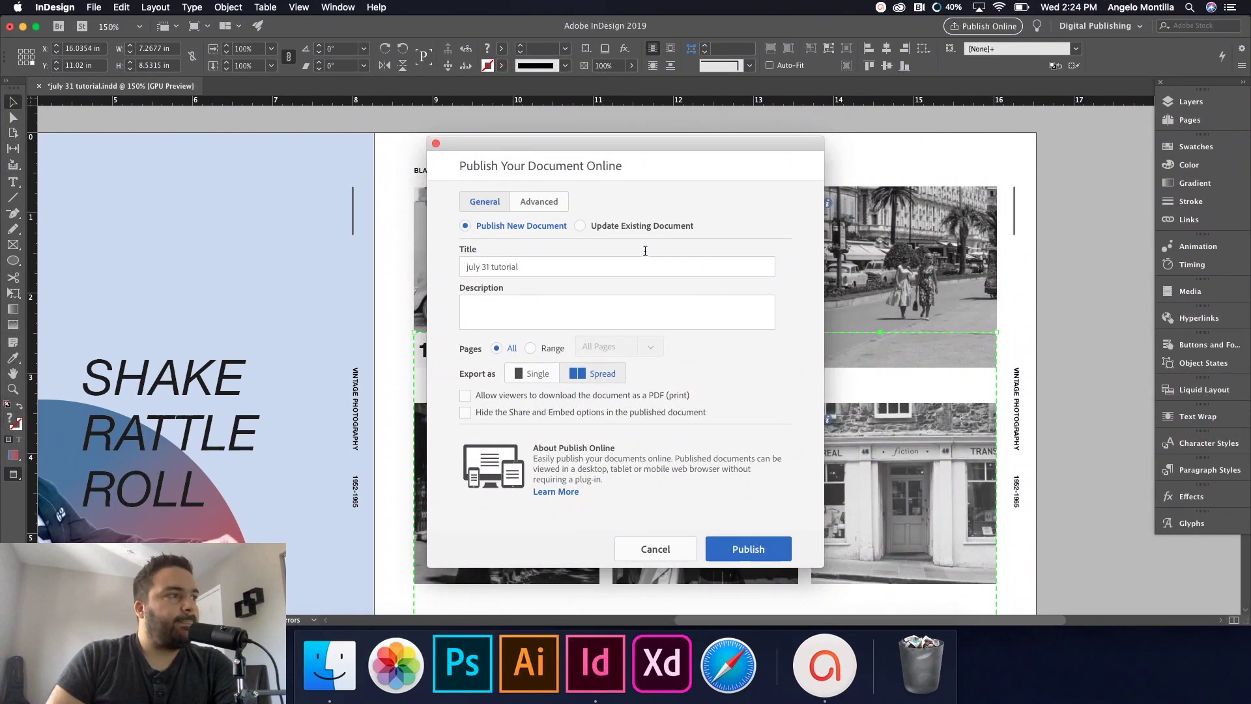
left_click(520, 268)
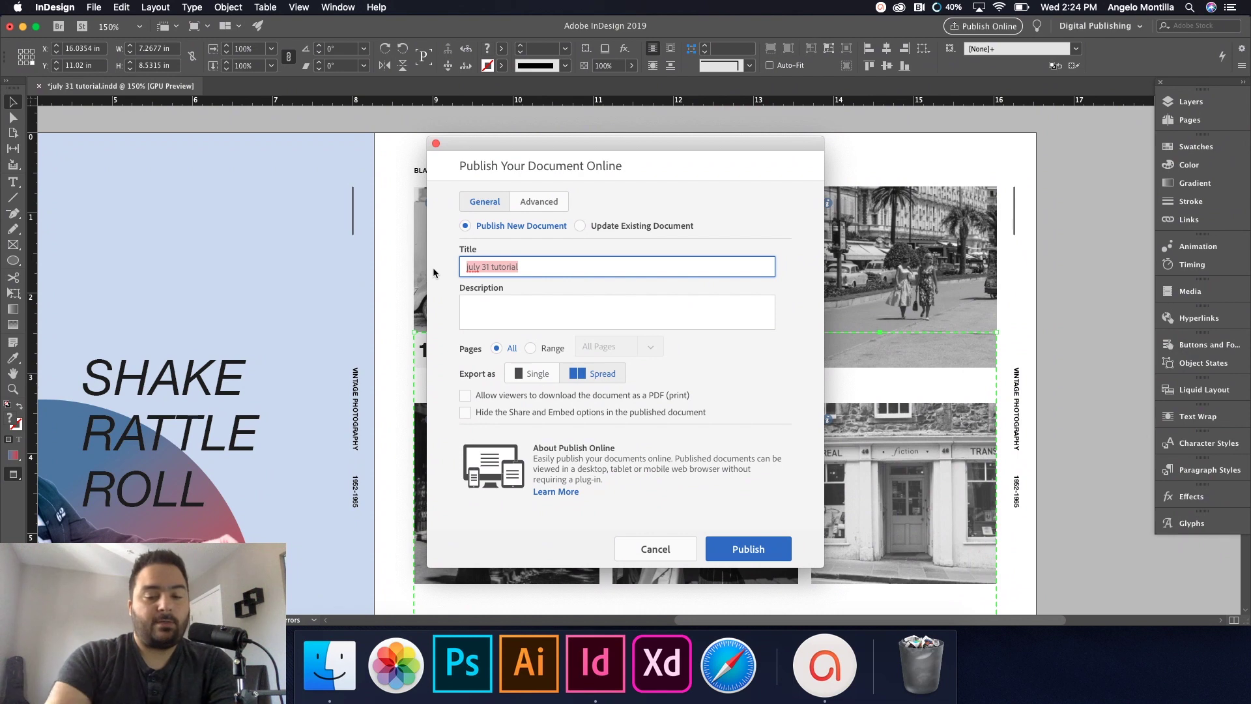
type("Photo Galllery")
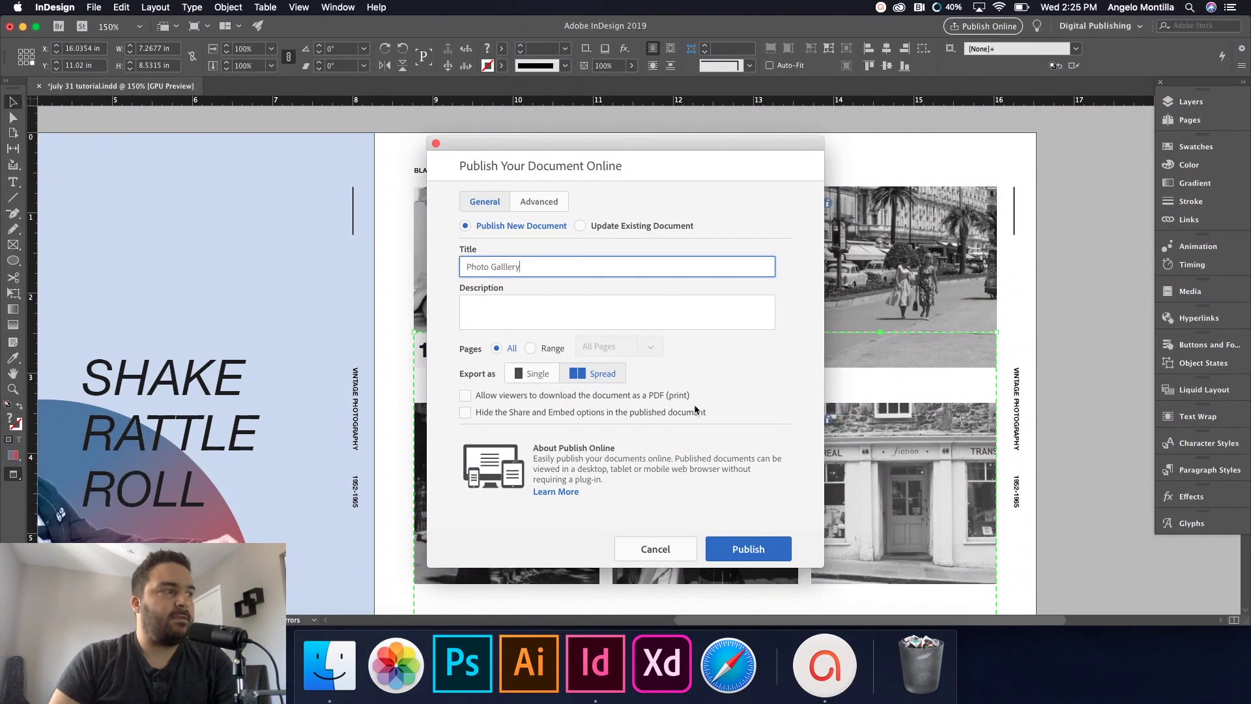
left_click(749, 549)
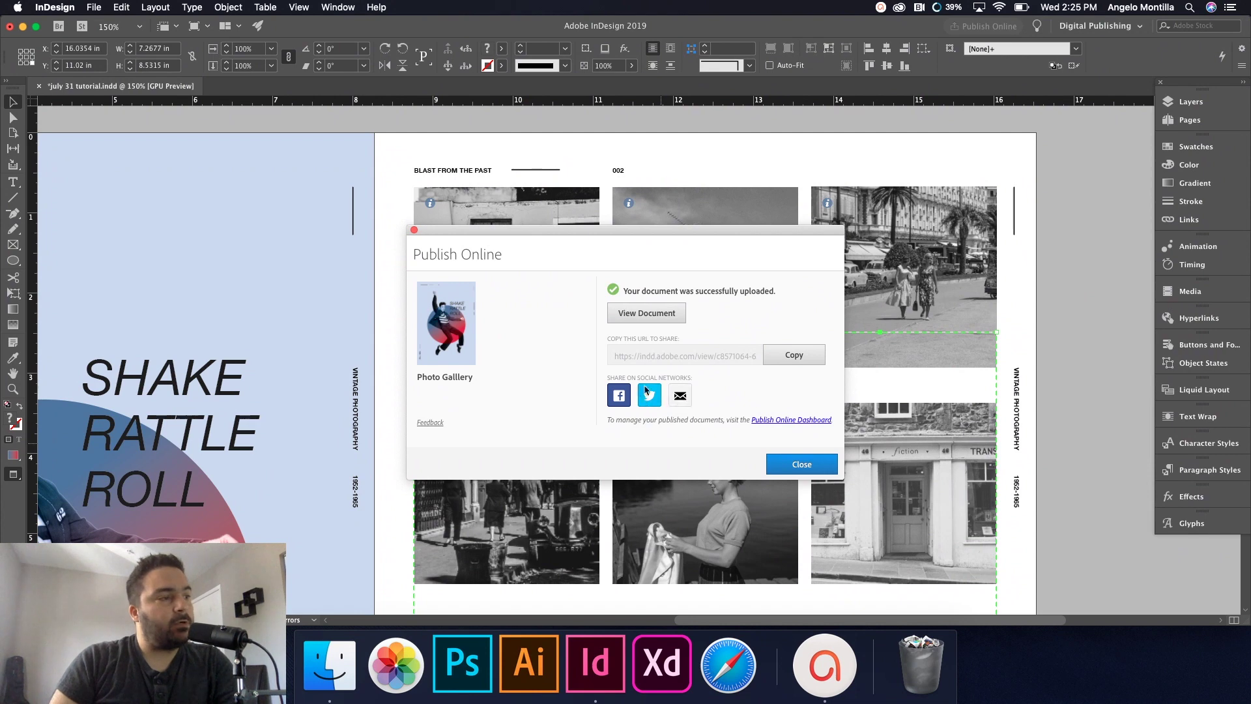
left_click(660, 315)
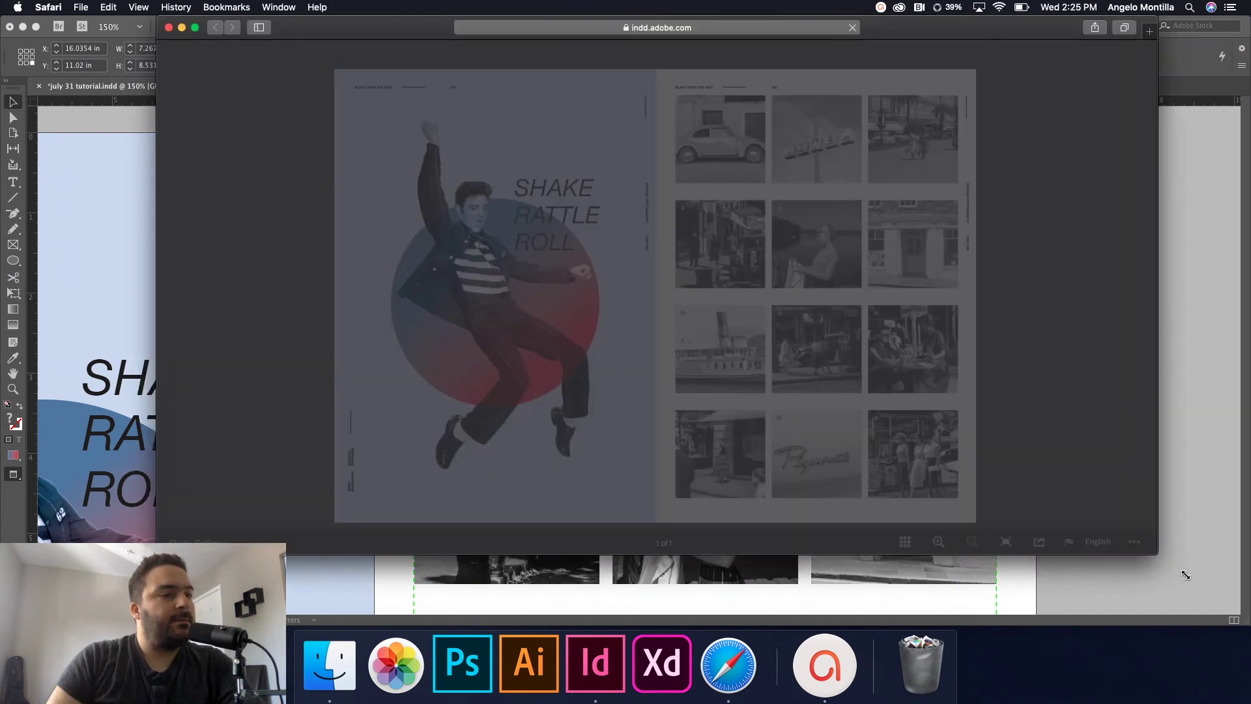
Step: Enlarge the Safari window and zoom into the published spread
left_click_drag(1094, 510, 1238, 611)
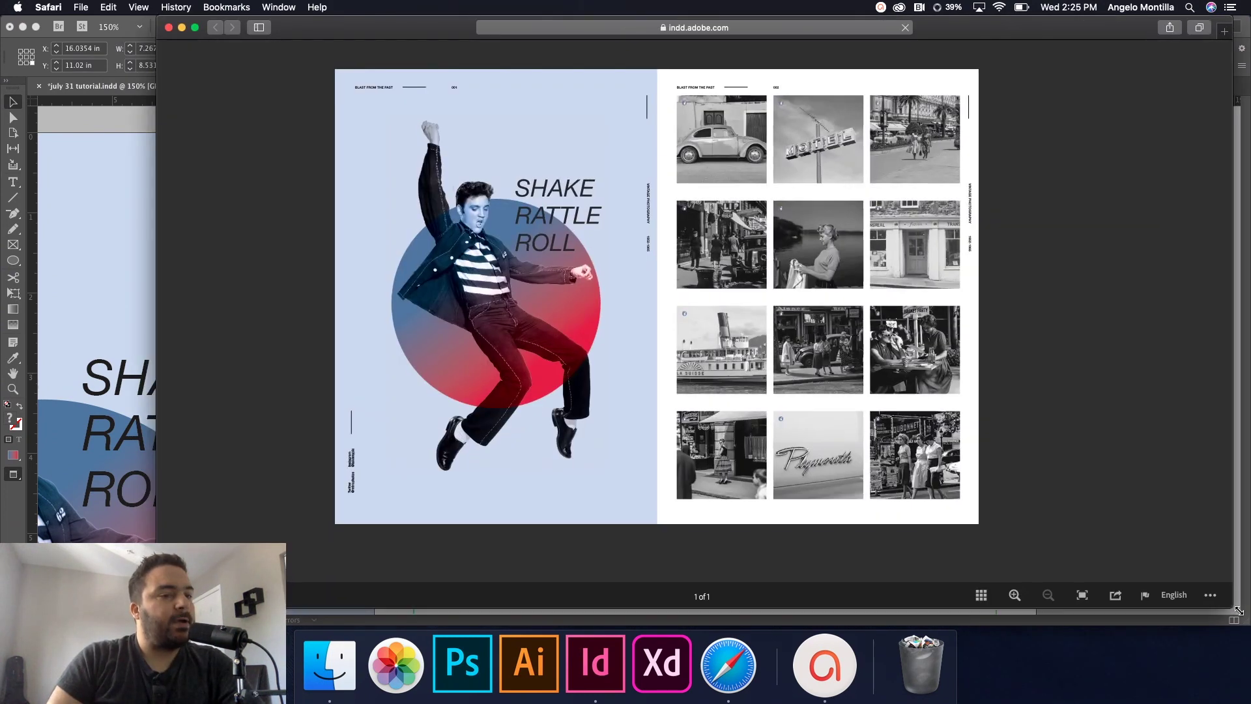
left_click_drag(156, 123, 1, 122)
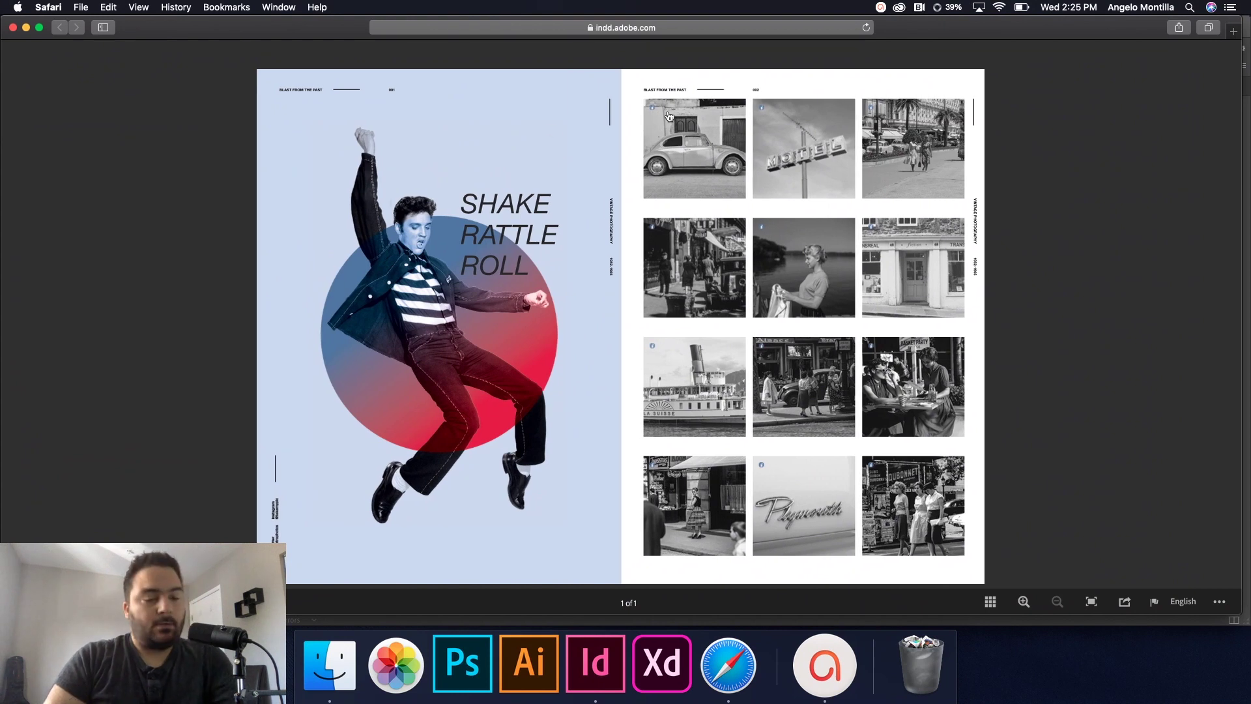
left_click(1024, 601)
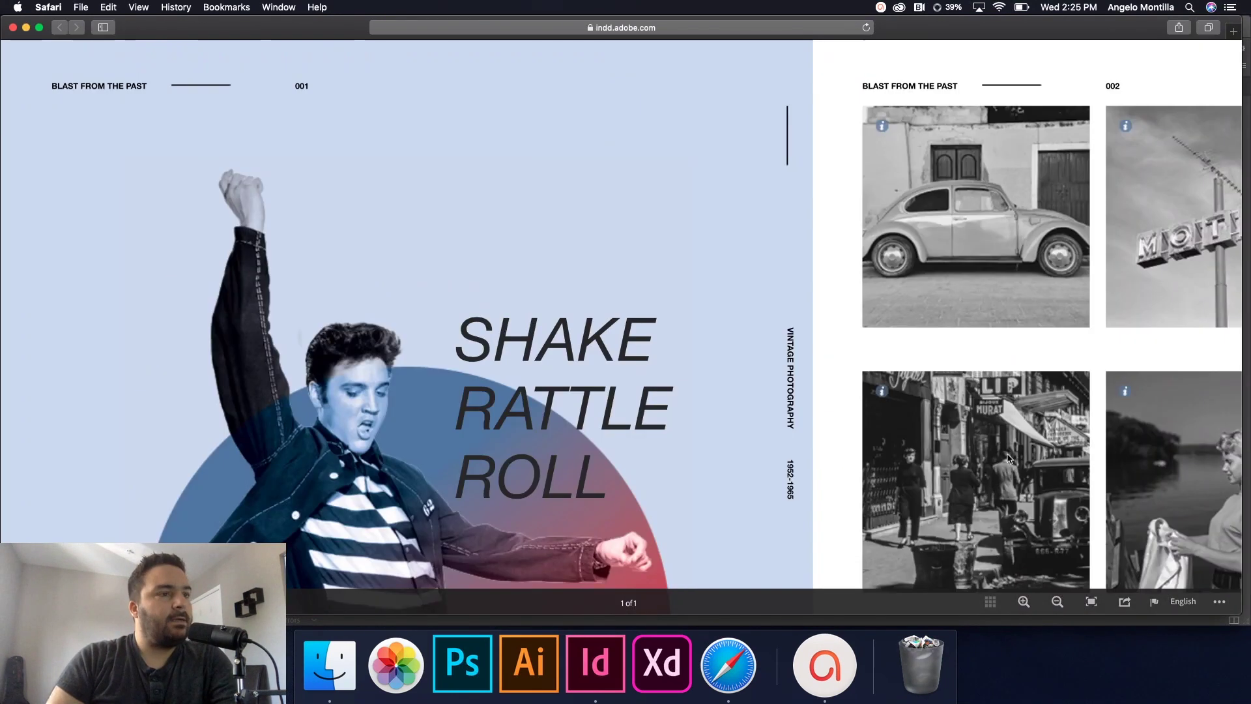
scroll(1008, 458, "right", 6)
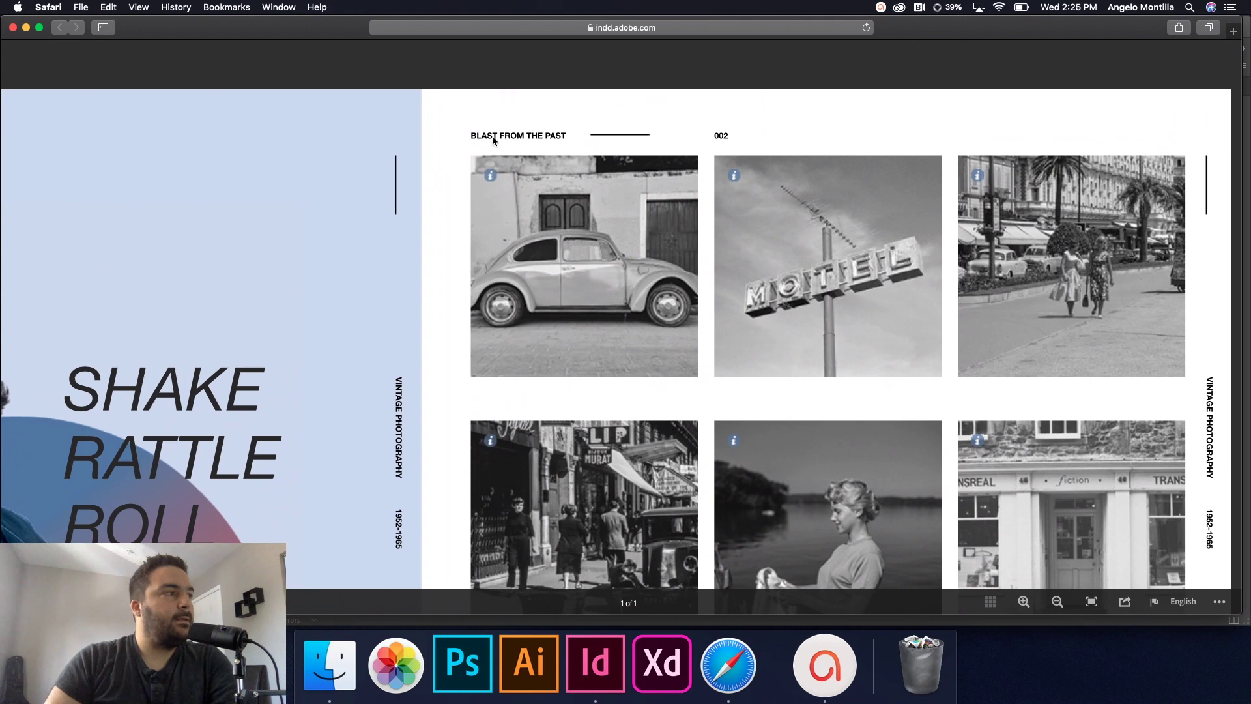
Step: Reveal each photo's caption, from the Volkswagen through the La Suisse cruise ship
left_click(490, 175)
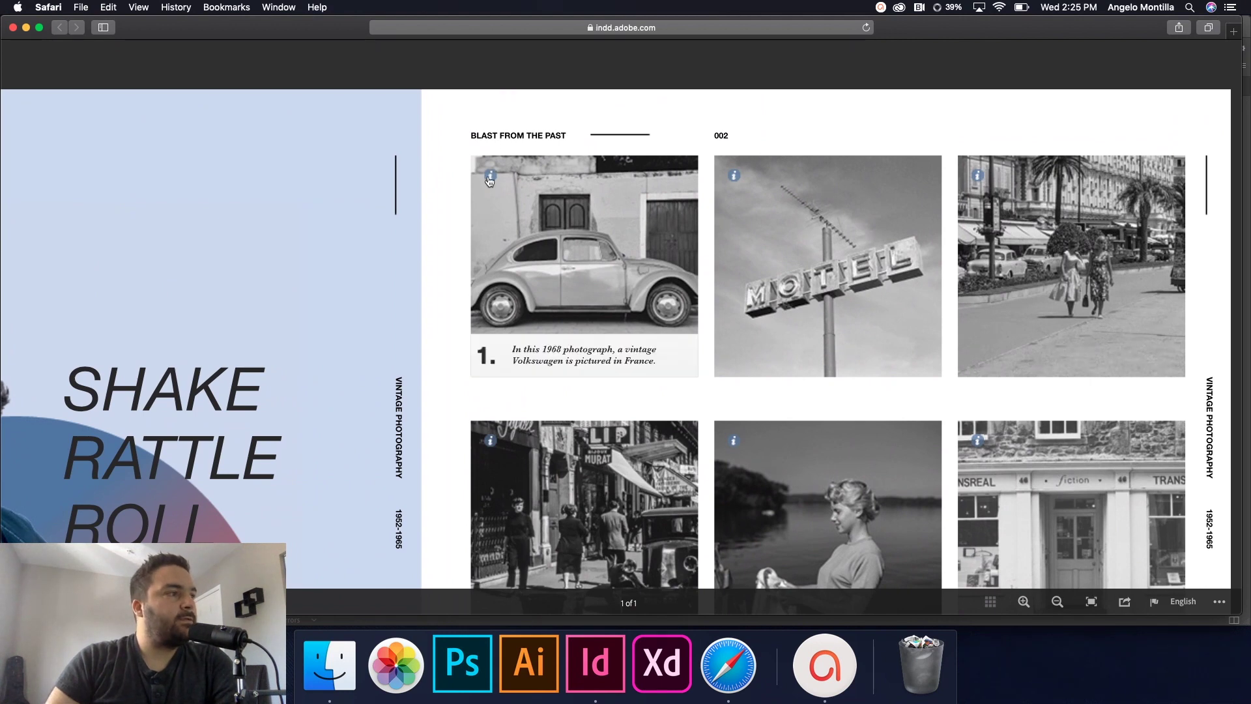
left_click(734, 177)
left_click(976, 179)
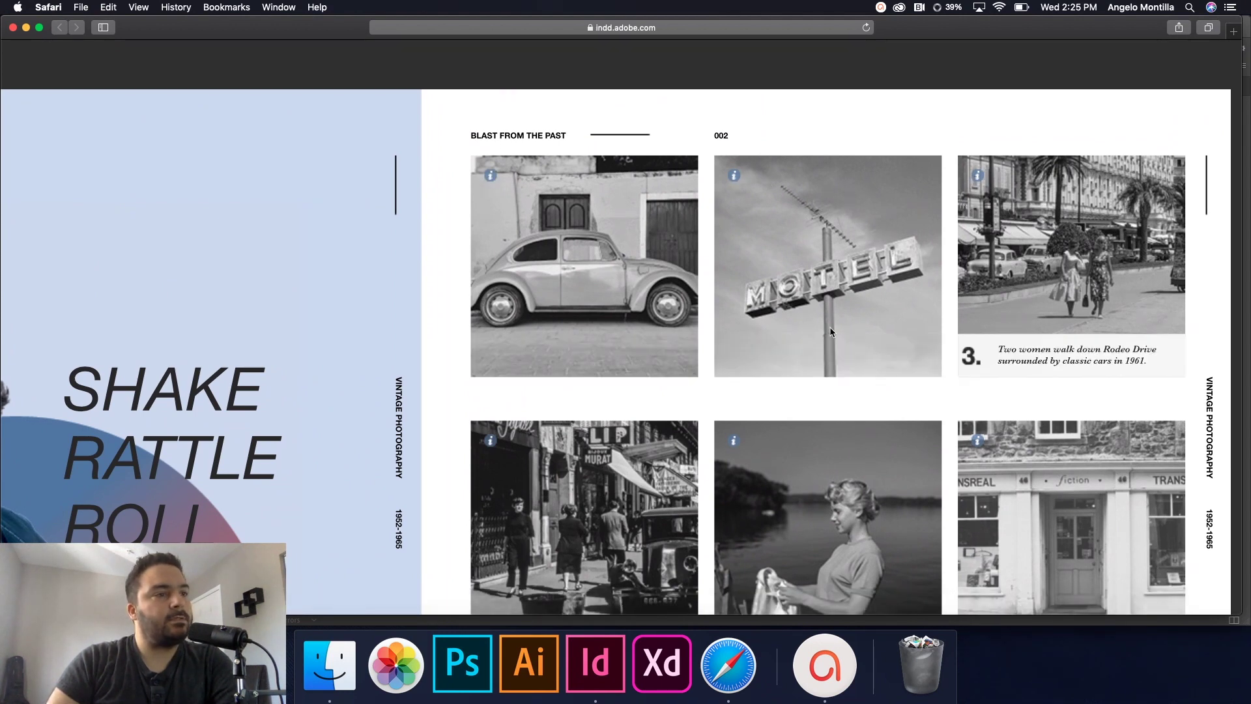
scroll(830, 326, "down", 5)
scroll(807, 324, "up", 5)
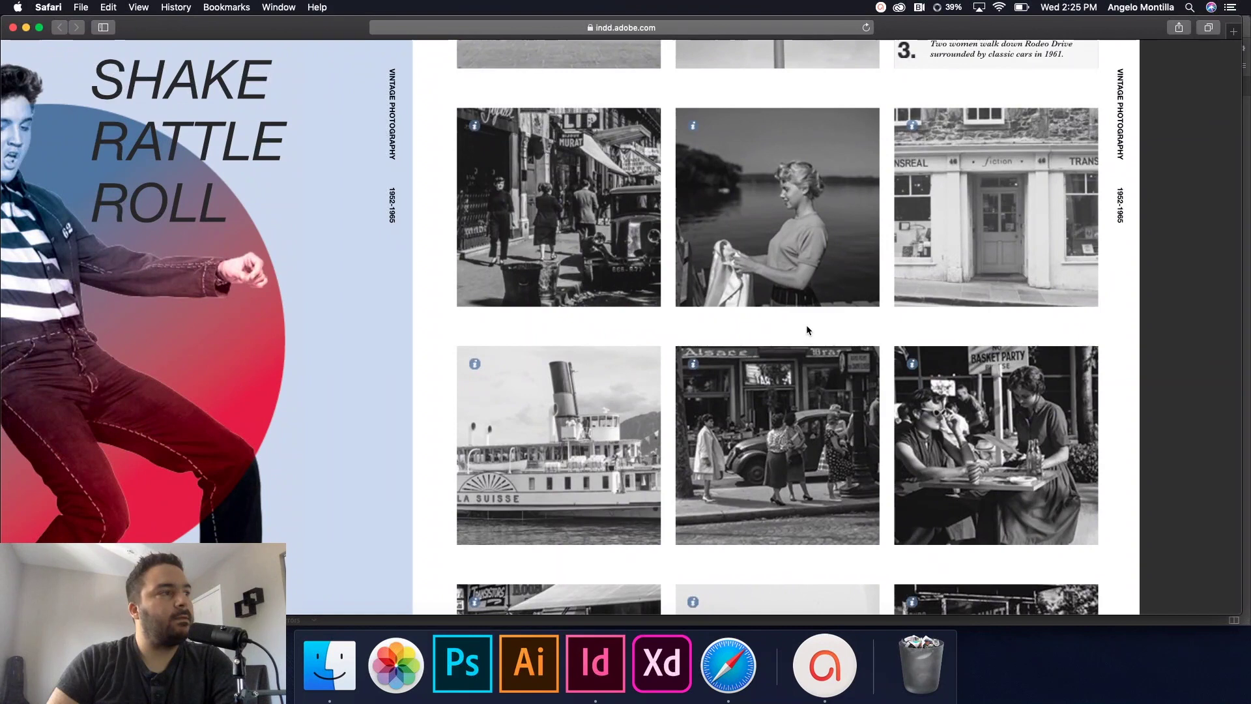
left_click(475, 126)
left_click(693, 126)
left_click(912, 127)
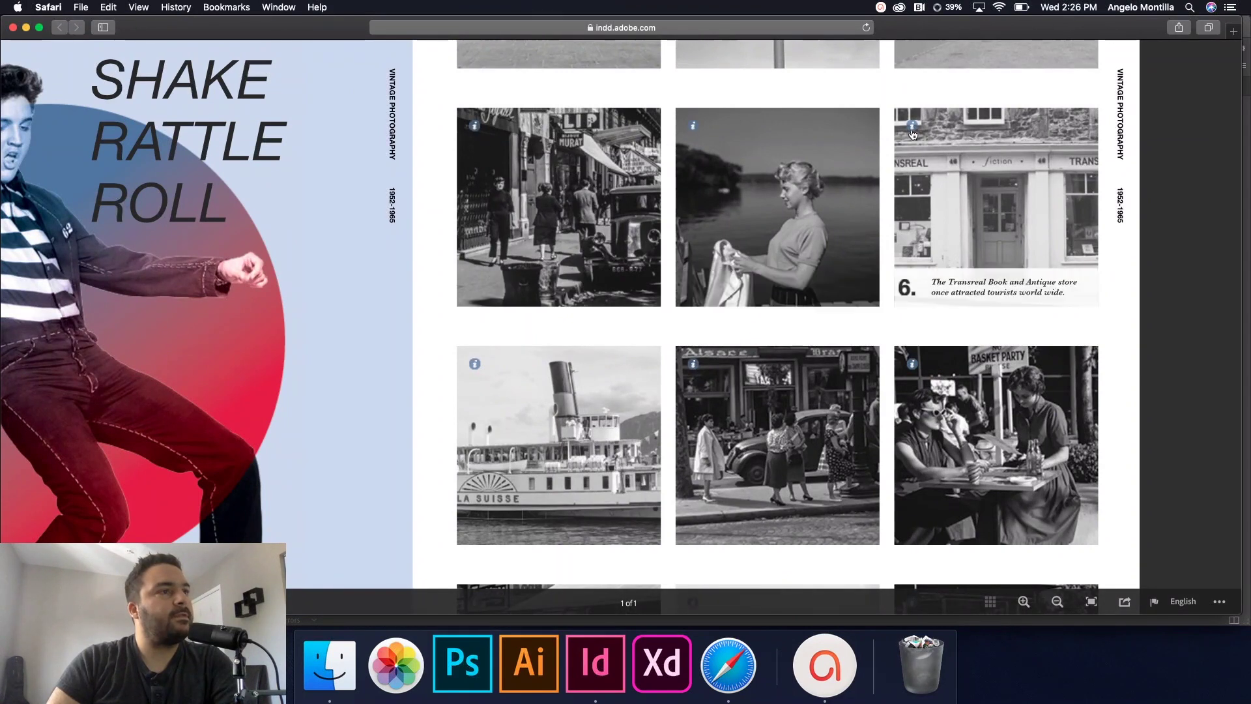
left_click(475, 364)
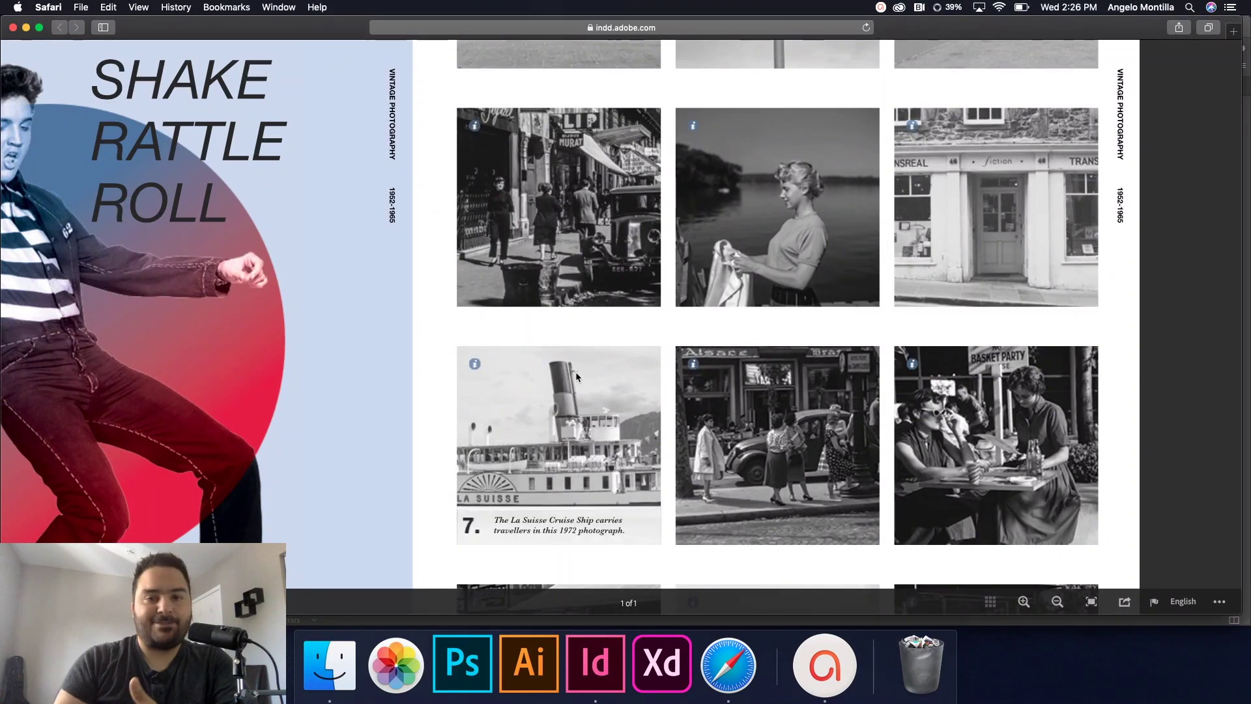